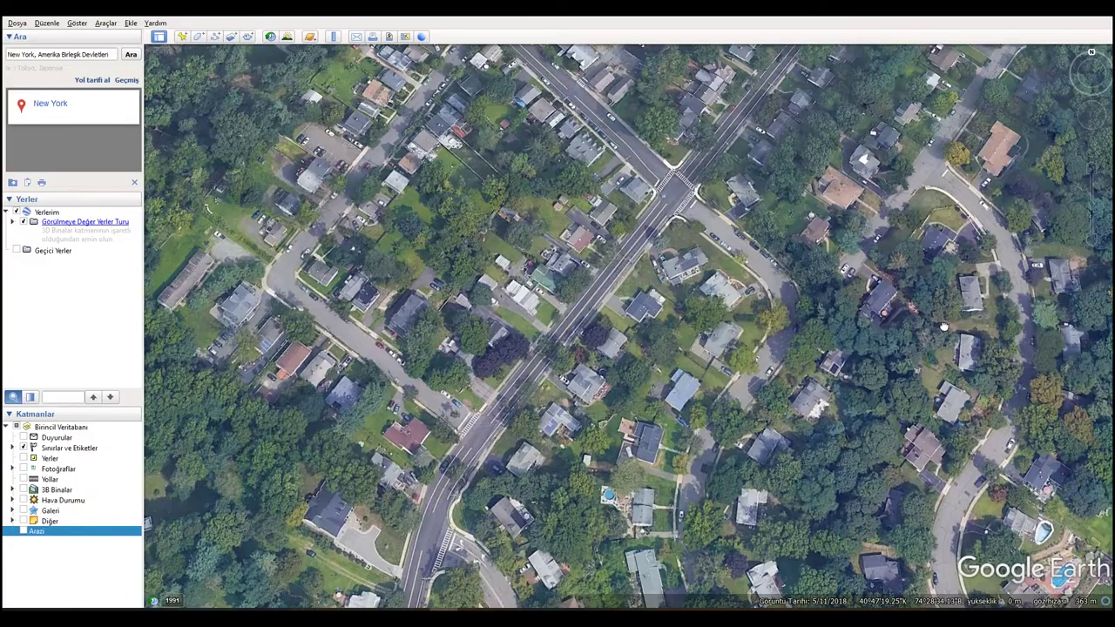
Step: Start saving the current aerial view as an image and set its resolution to Maksimum (4800x2703)
scroll(943, 327, "up", 2)
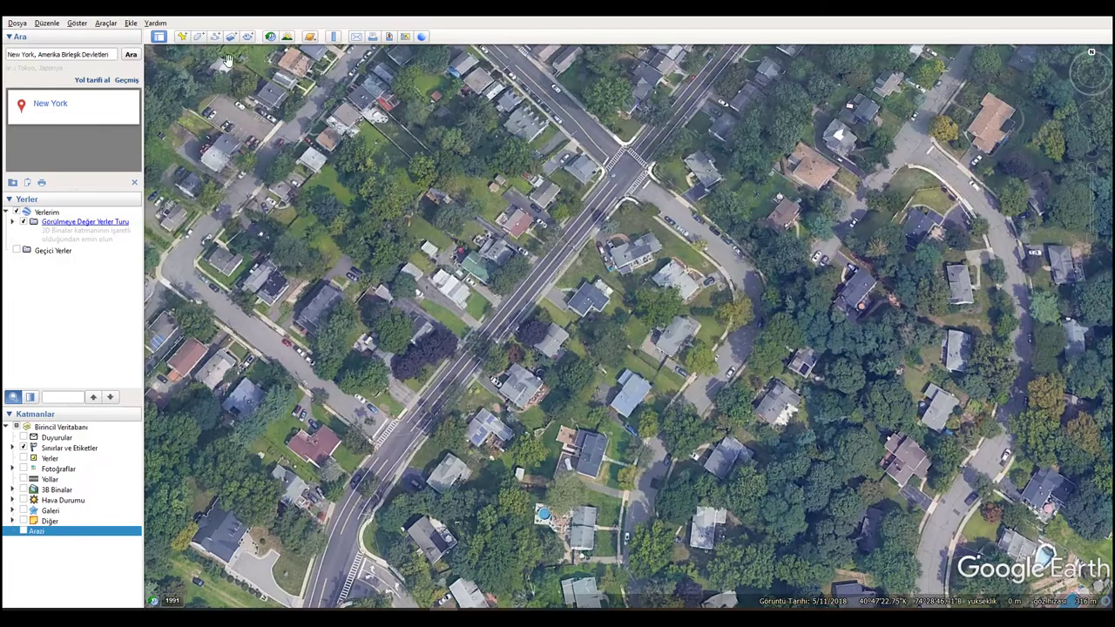
left_click(22, 27)
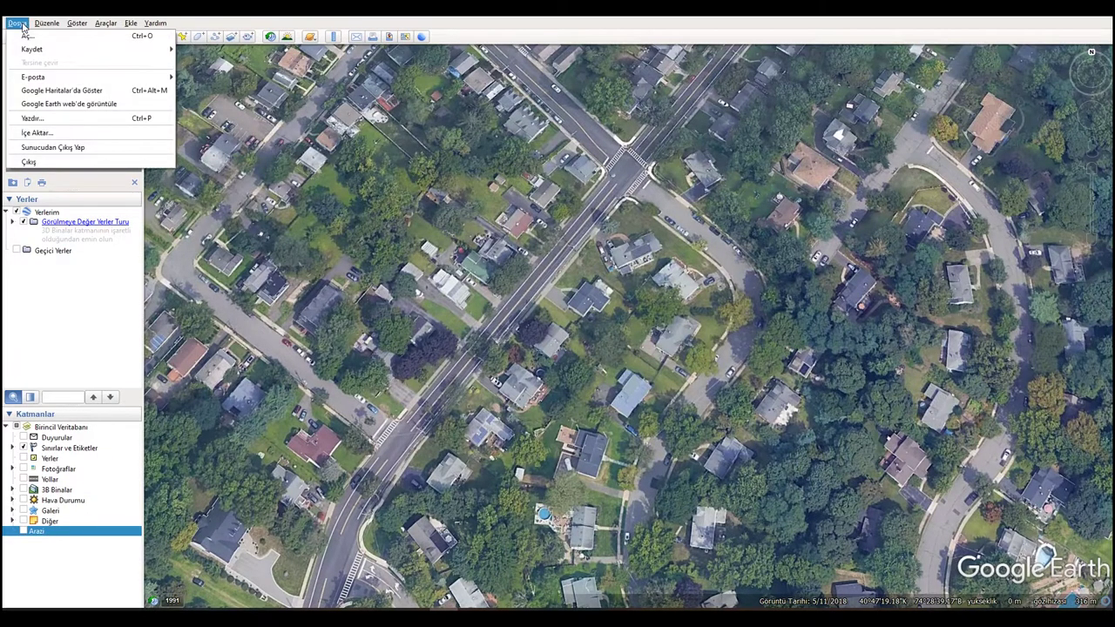
mouse_move(31, 50)
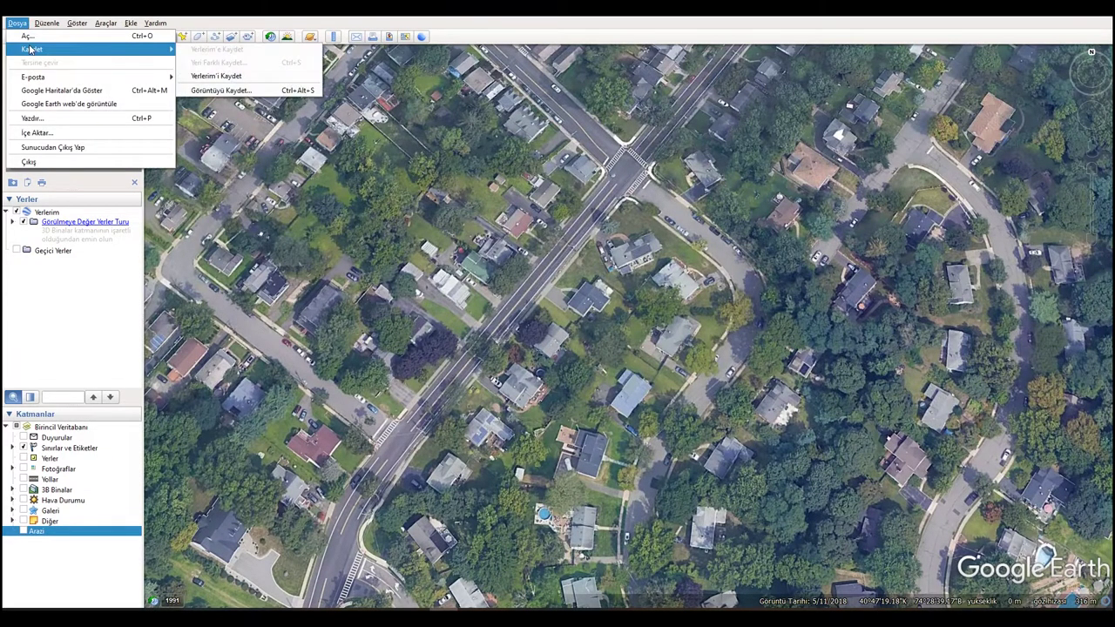
left_click(228, 90)
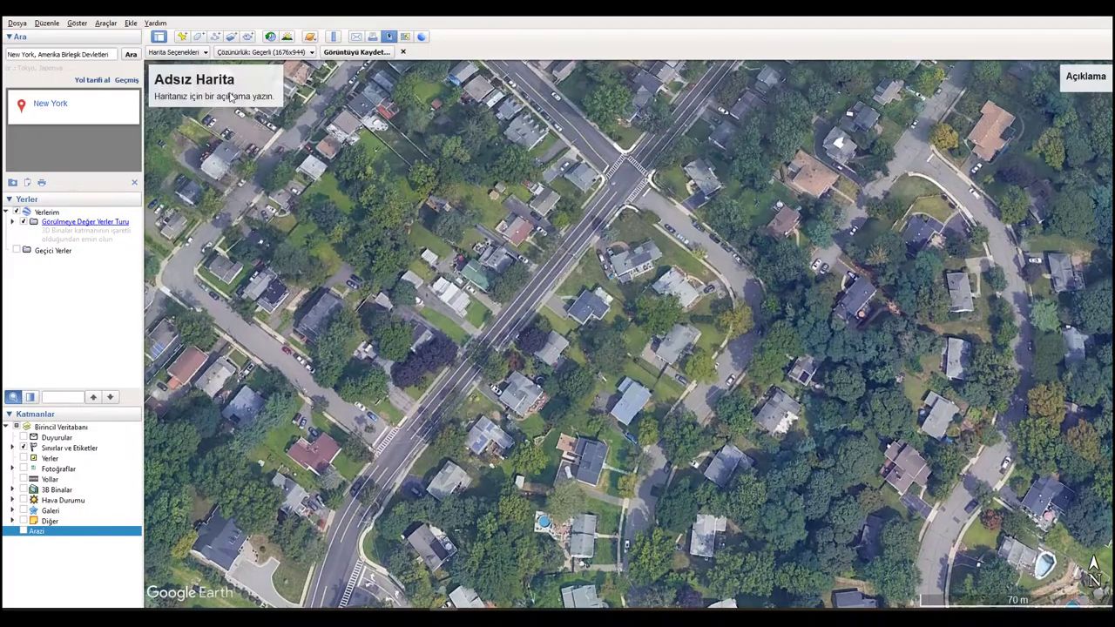
left_click(271, 52)
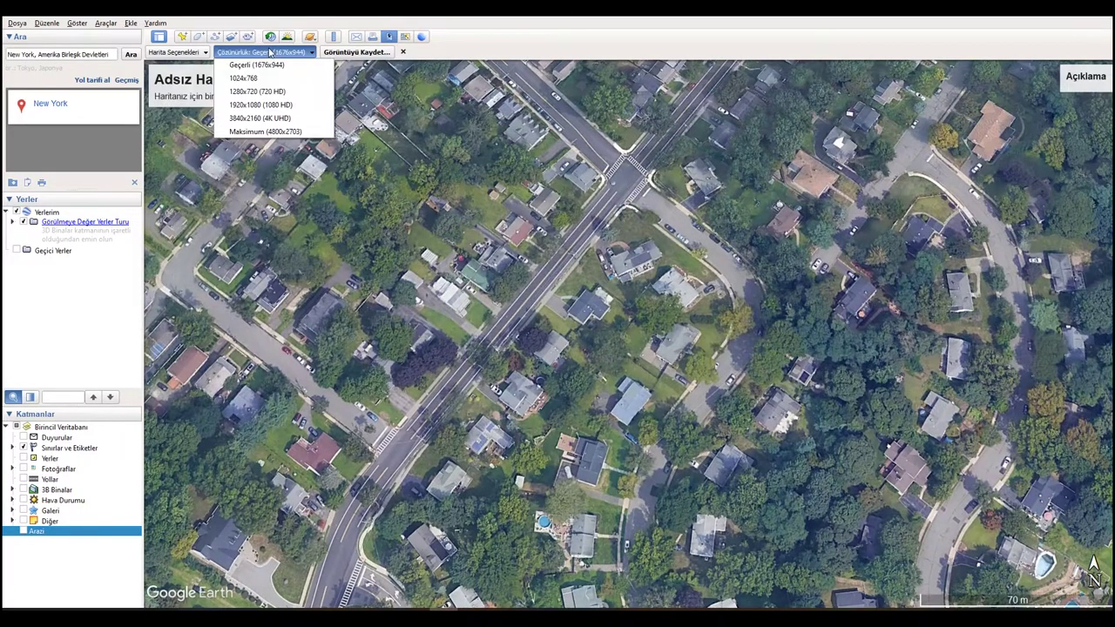
left_click(270, 131)
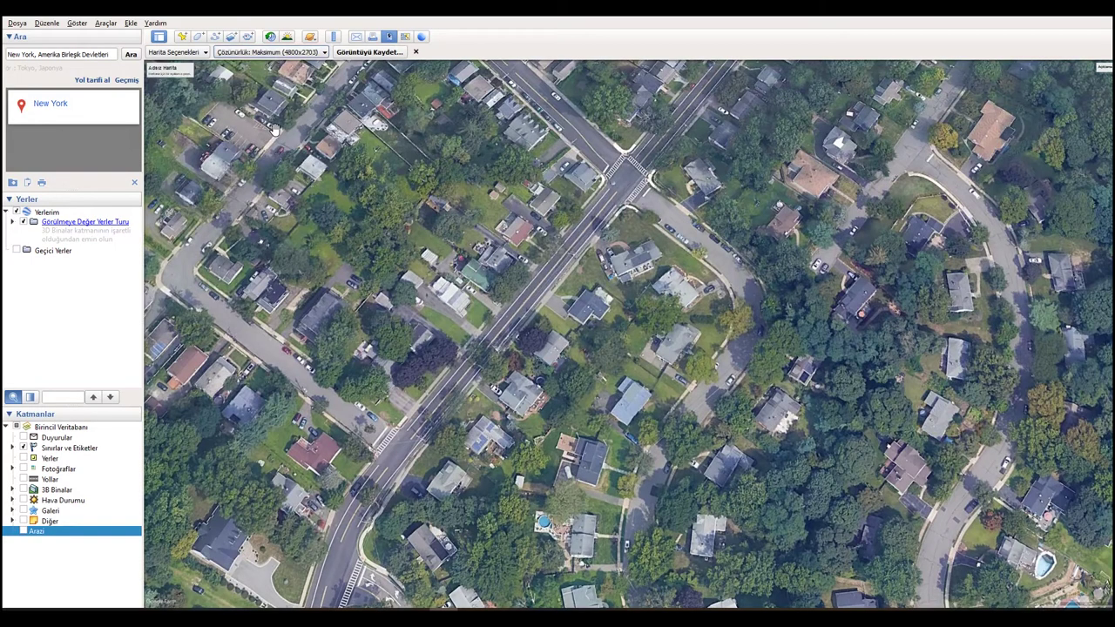
Step: Turn off the title and description, legend, scale and compass map elements, and save the view as a JPEG named earth
left_click(188, 54)
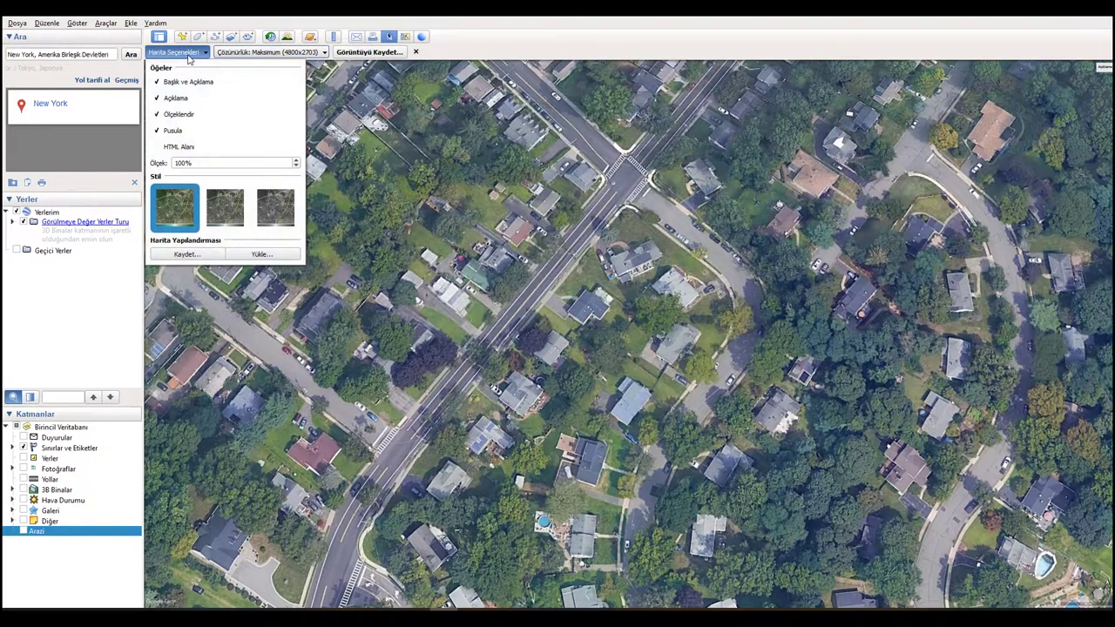
left_click(156, 82)
left_click(156, 98)
left_click(158, 114)
left_click(158, 131)
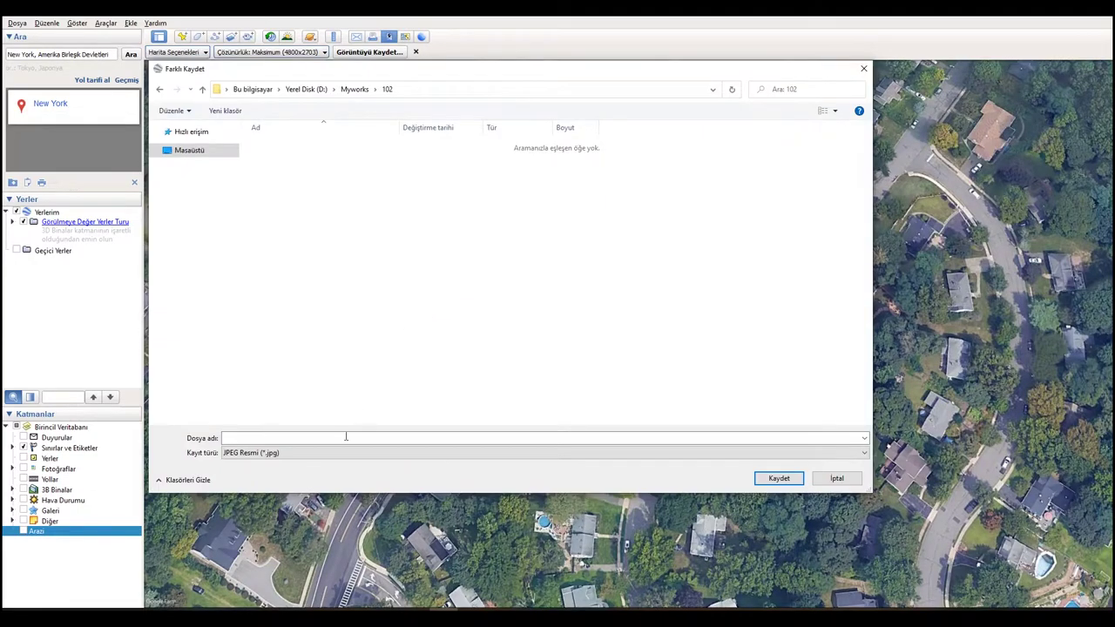
left_click(345, 438)
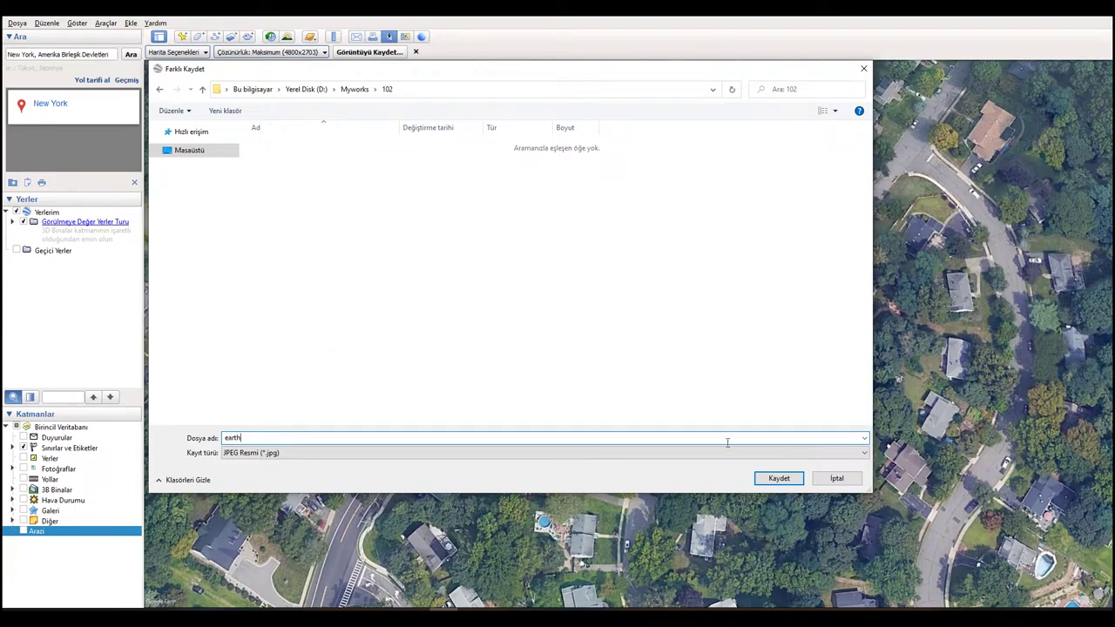
left_click(778, 481)
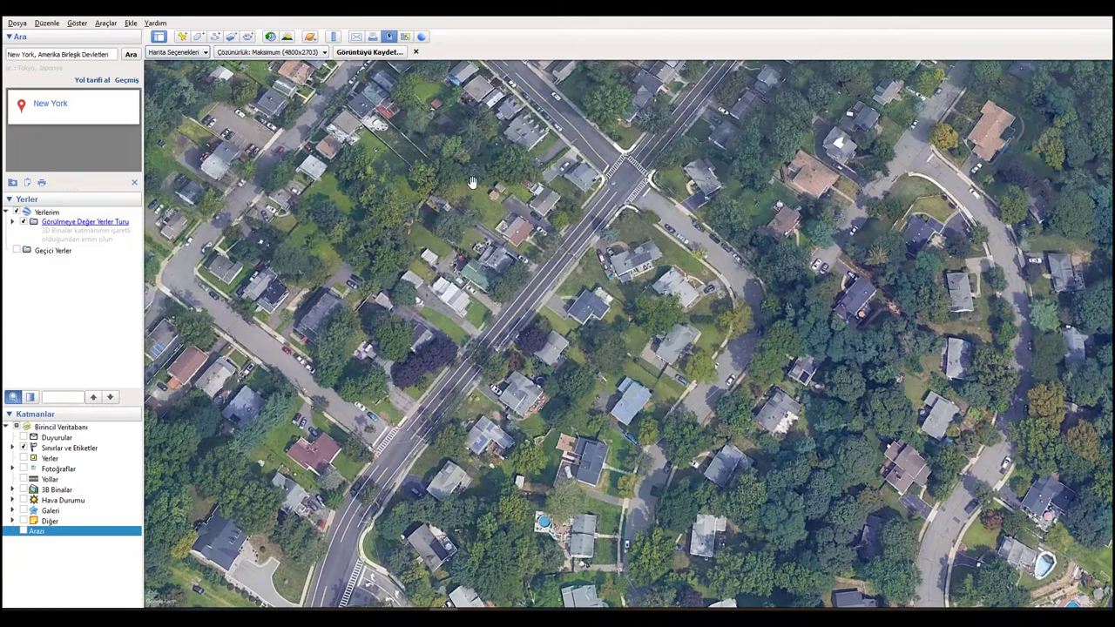
Step: Measure the full width of the saved view along its upper edge with a ruler line in metres
left_click(333, 38)
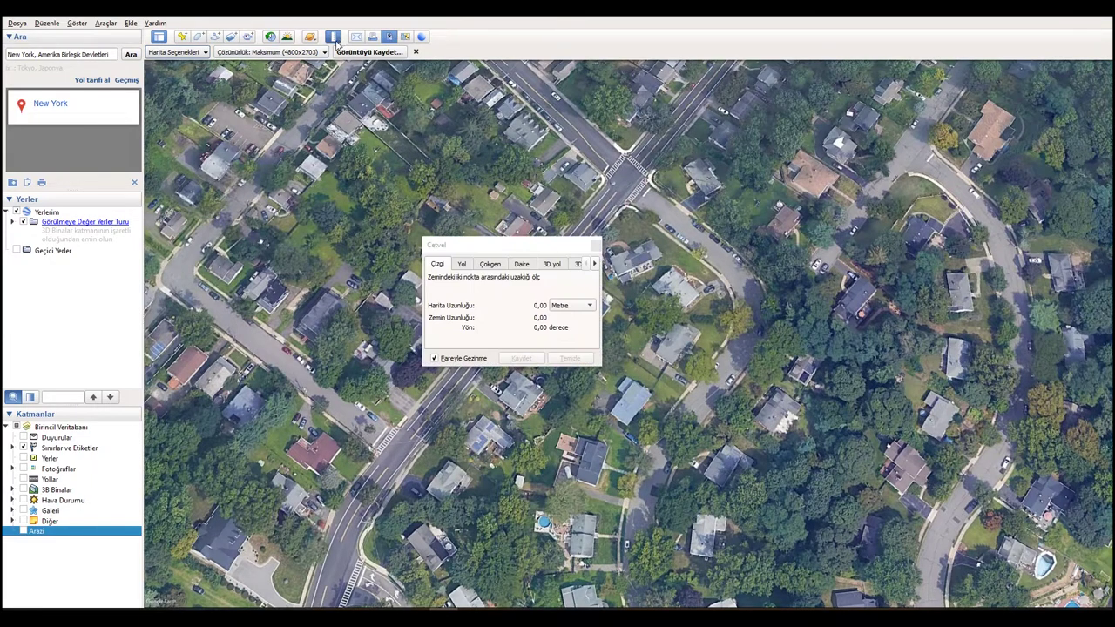
left_click(564, 308)
left_click(567, 307)
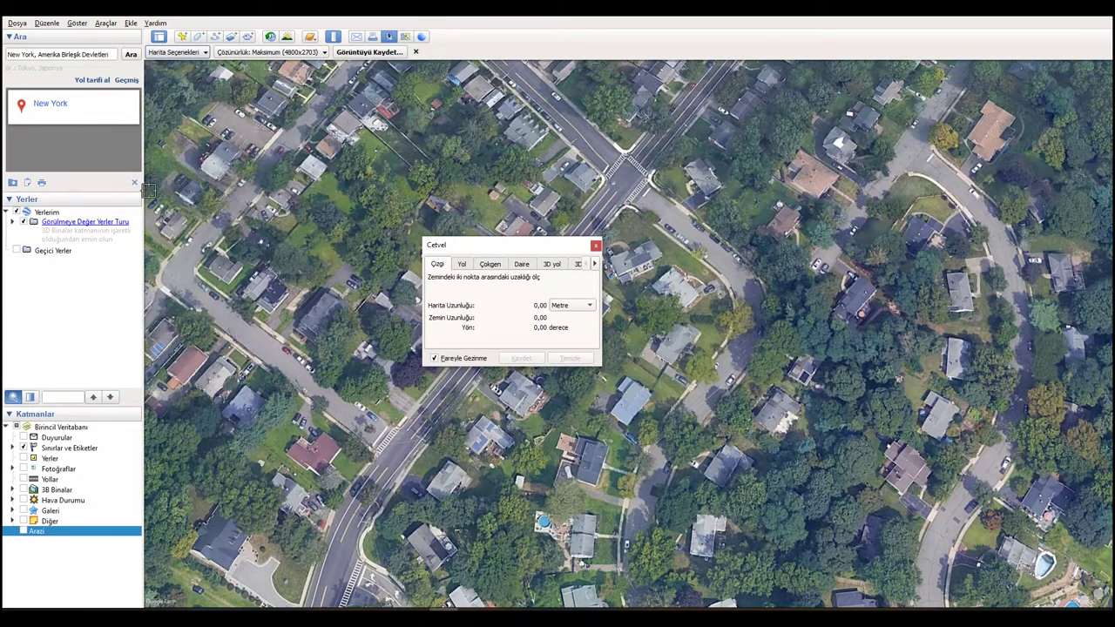
left_click(146, 65)
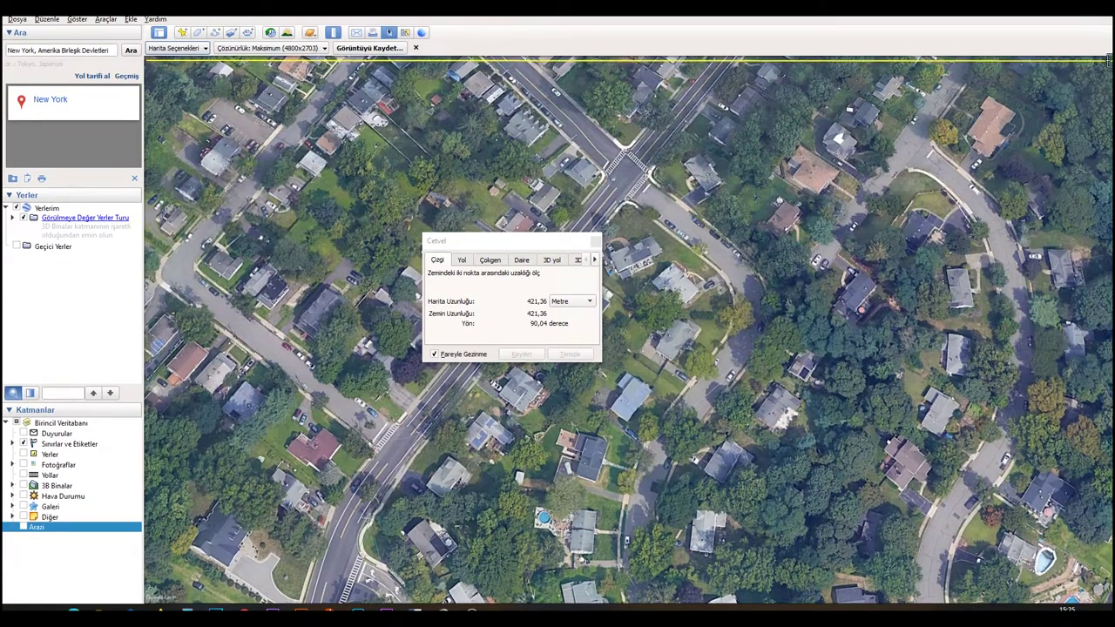
left_click(1108, 62)
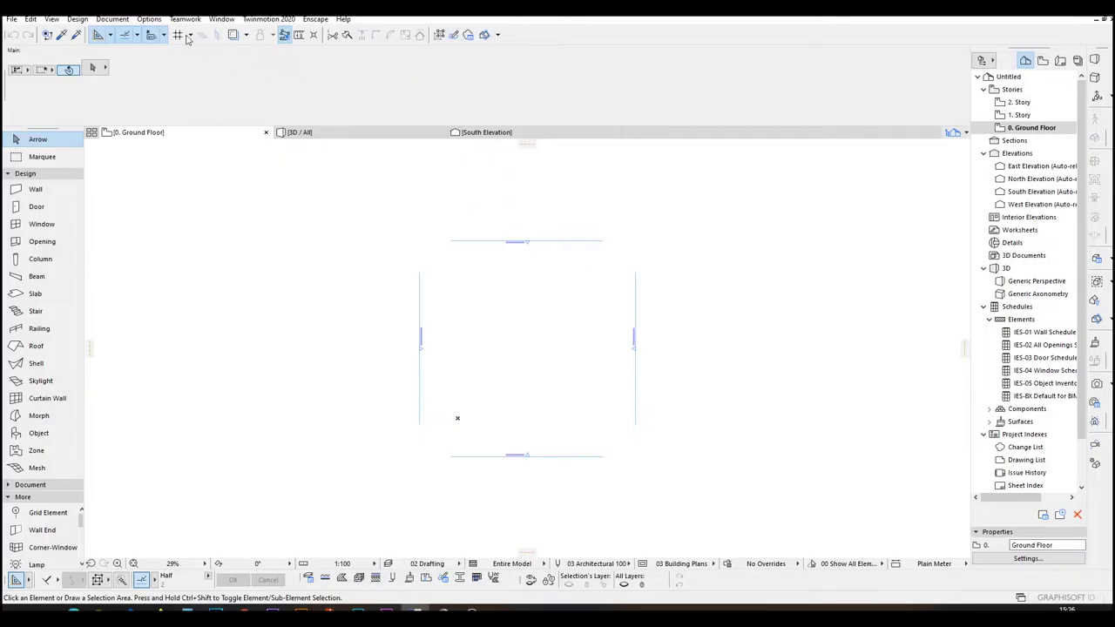
Step: Switch to Archicad and set the project's length working unit to meter
left_click(149, 18)
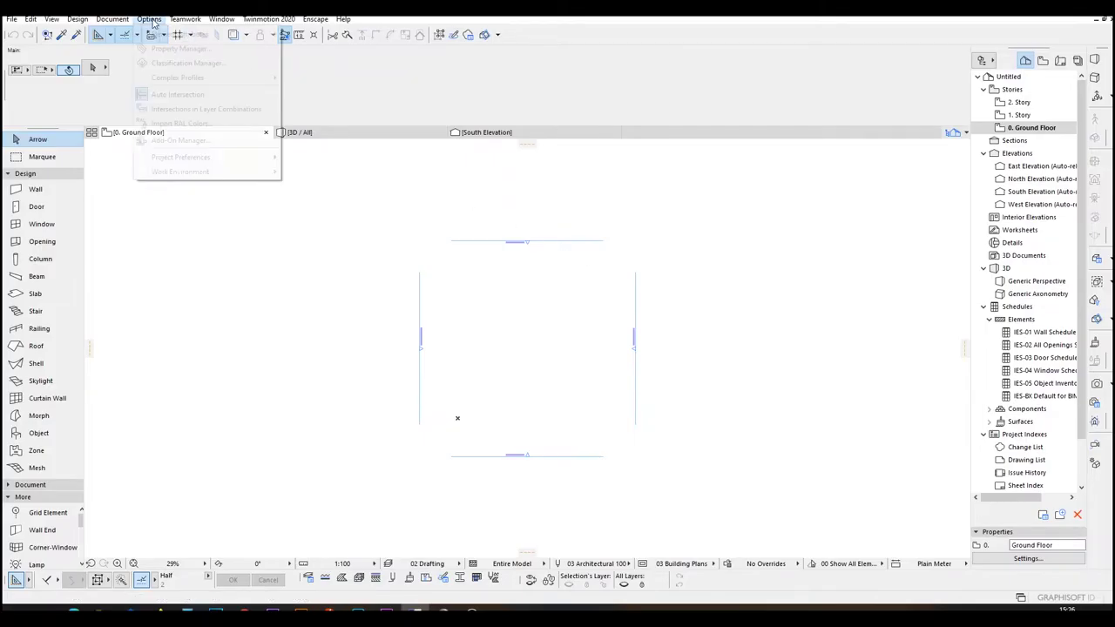
mouse_move(249, 162)
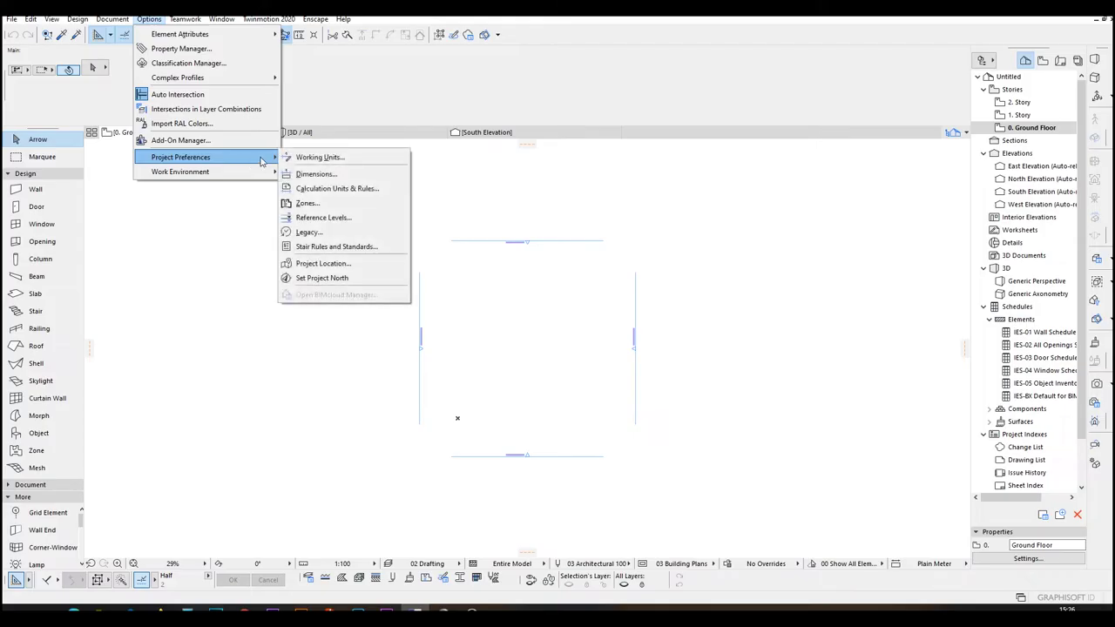
left_click(329, 159)
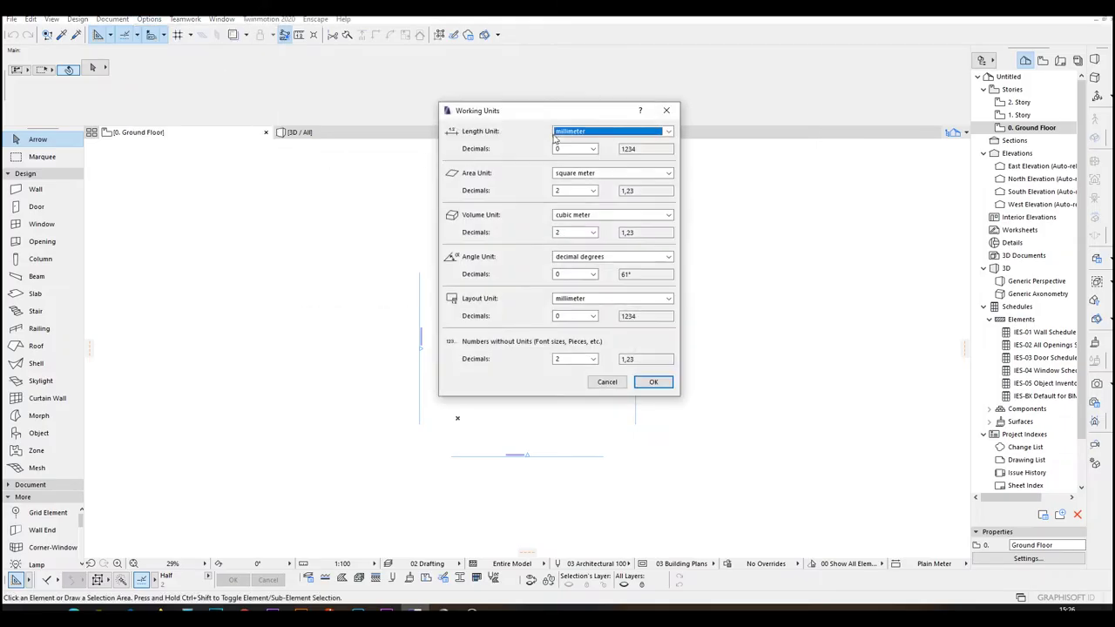
left_click(556, 133)
left_click(589, 143)
left_click(653, 383)
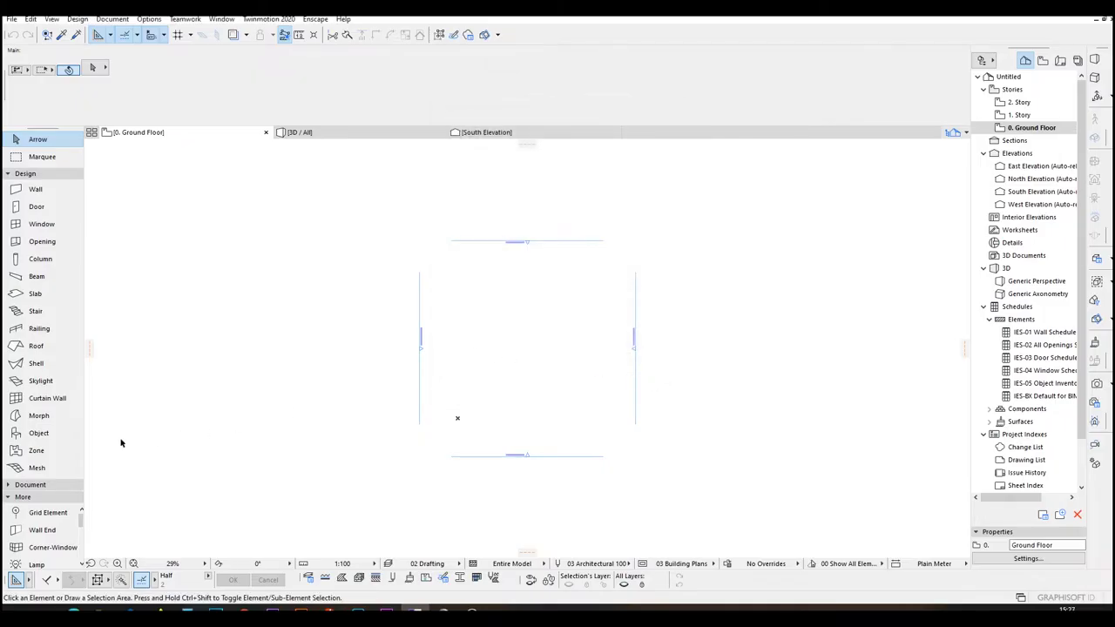
left_click(49, 470)
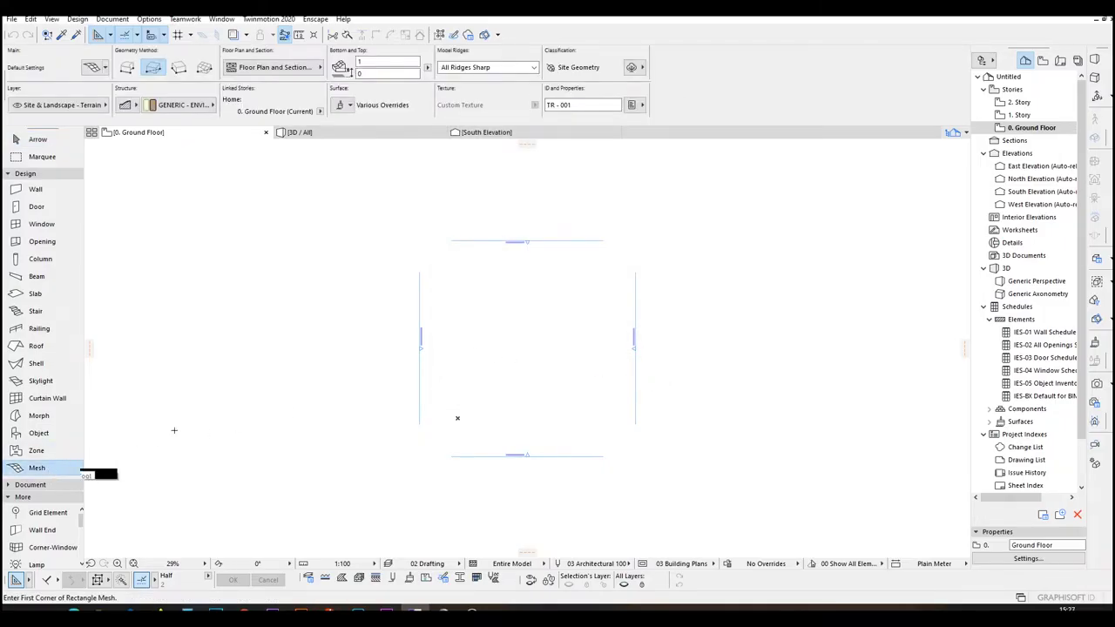
left_click(328, 179)
type("426")
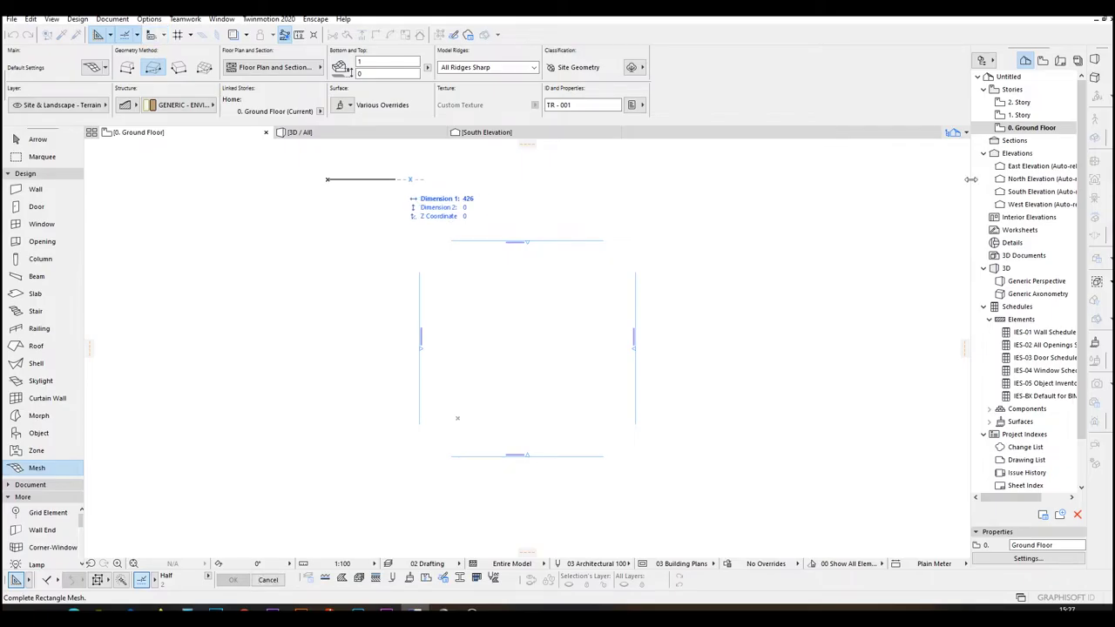
key("Escape")
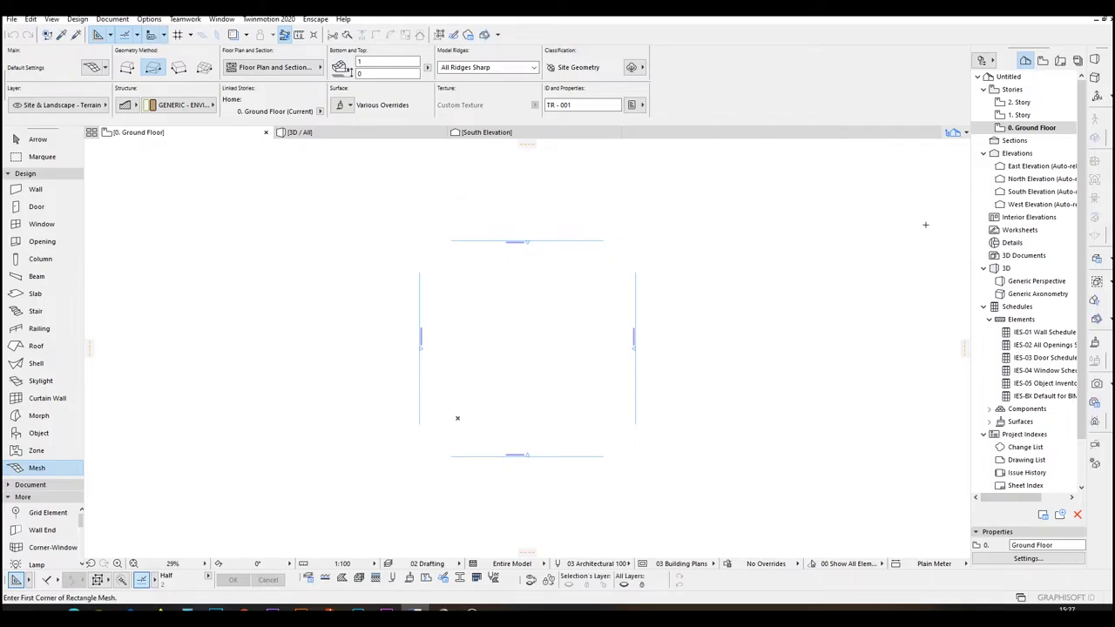
Step: Draw a closed rectangular terrain mesh around the elevation markers with the polygonal method, starting with a horizontal upper edge of the measured view width
scroll(820, 226, "down", 5)
middle_click_drag(748, 252, 514, 345)
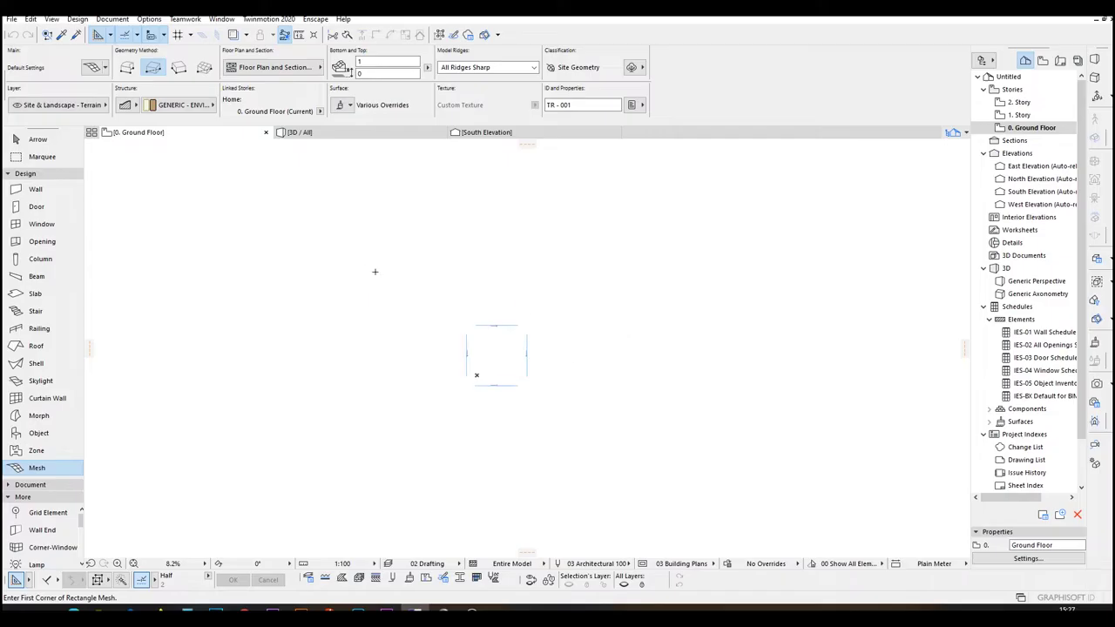
left_click(381, 261)
left_click(127, 68)
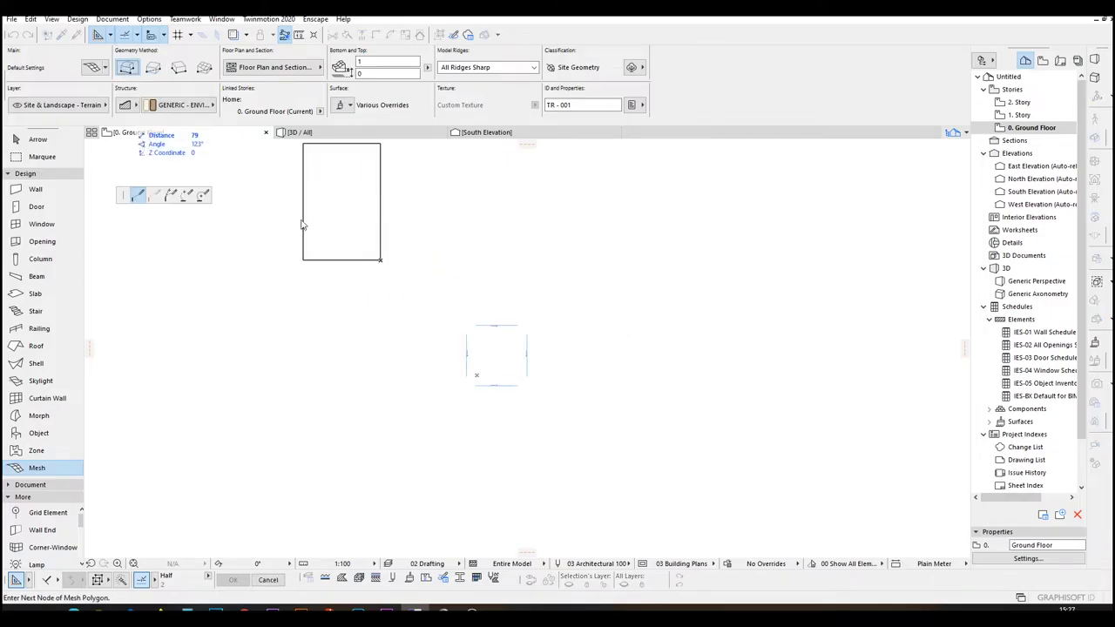
type("4")
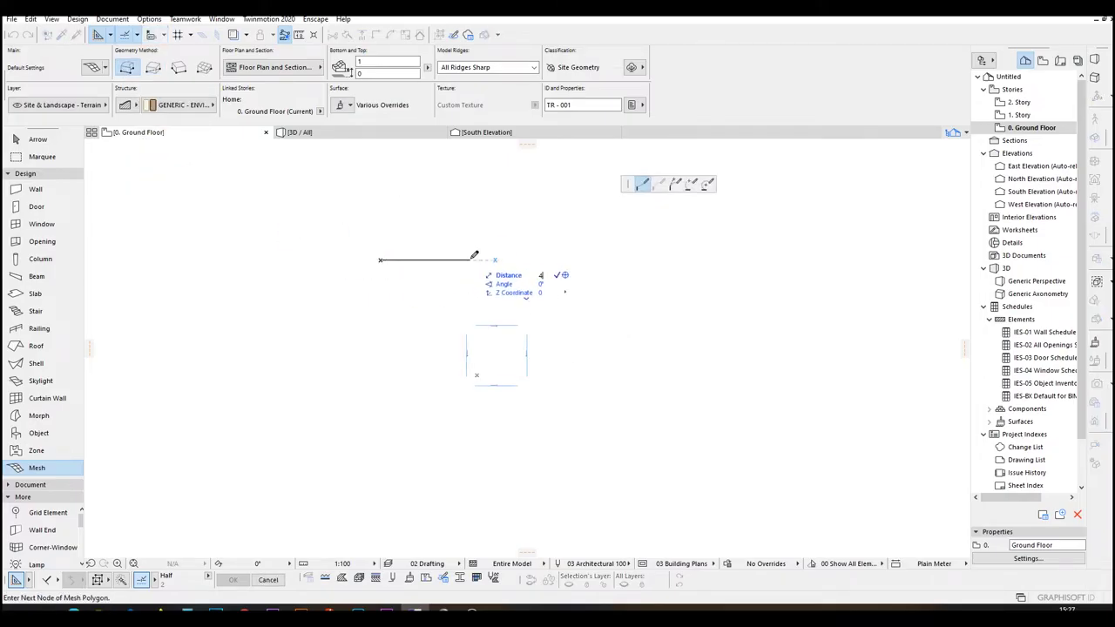
key("Return")
scroll(752, 287, "down", 4)
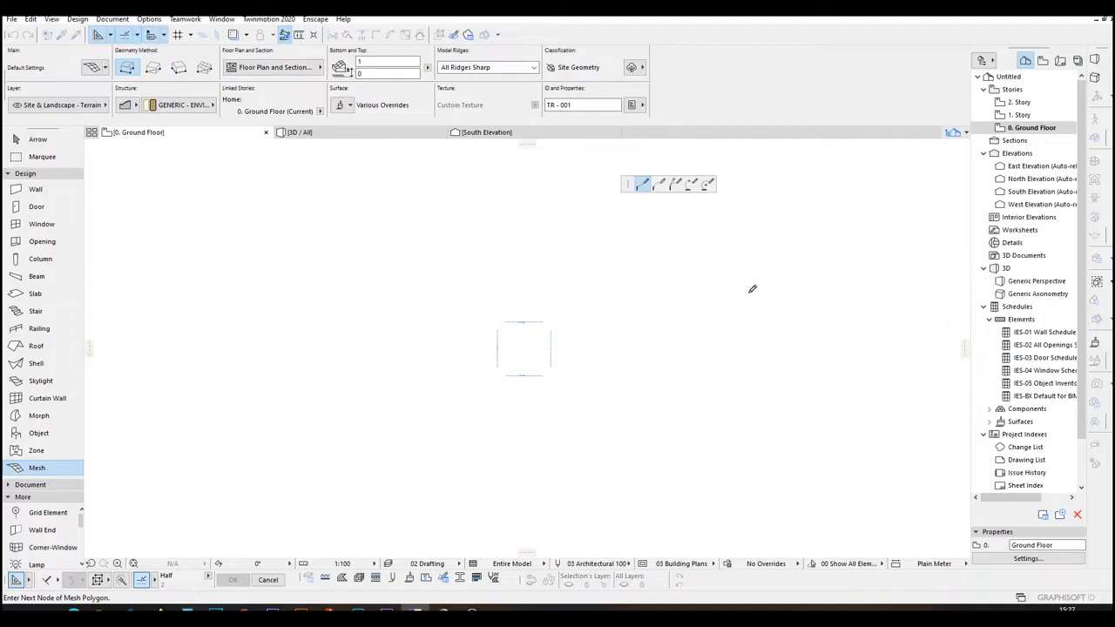
middle_click_drag(752, 286, 573, 269)
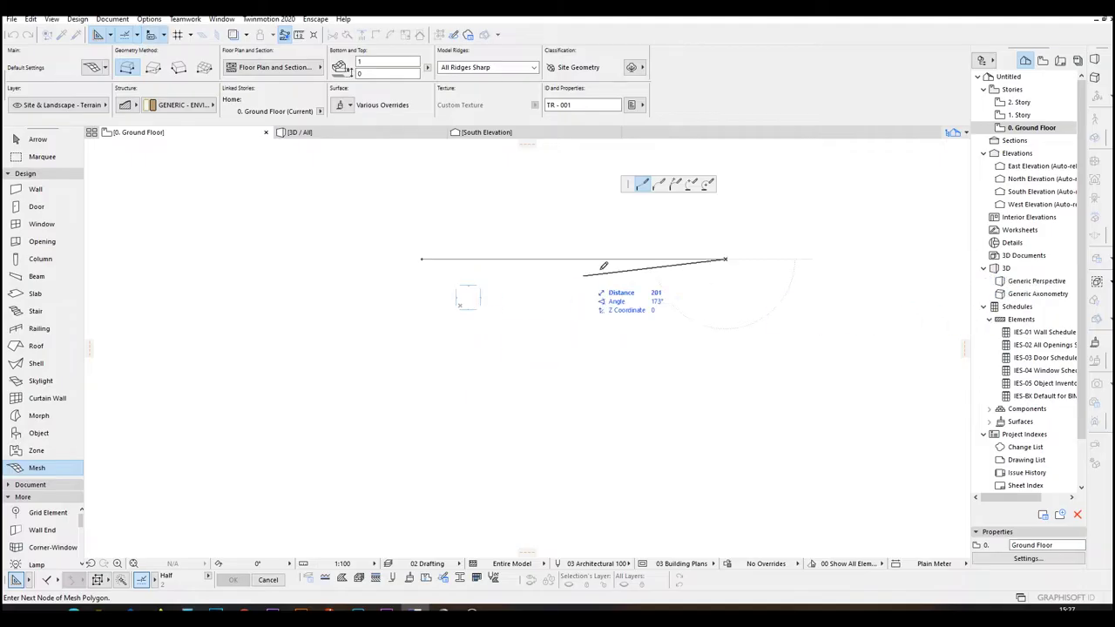
left_click(725, 425)
left_click(422, 424)
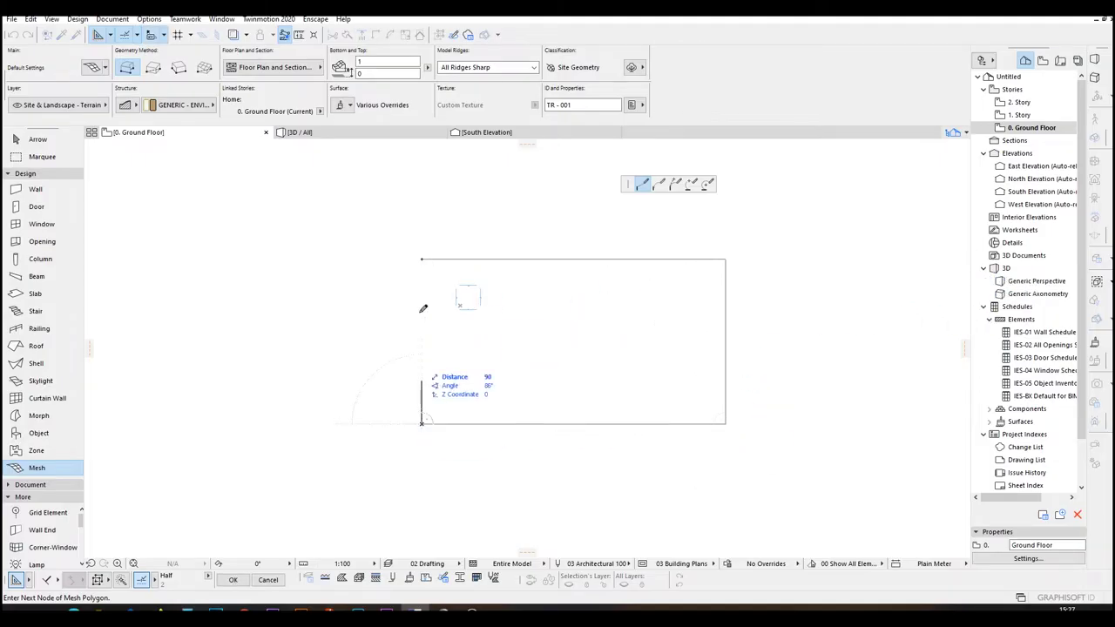
left_click(422, 259)
key("Escape")
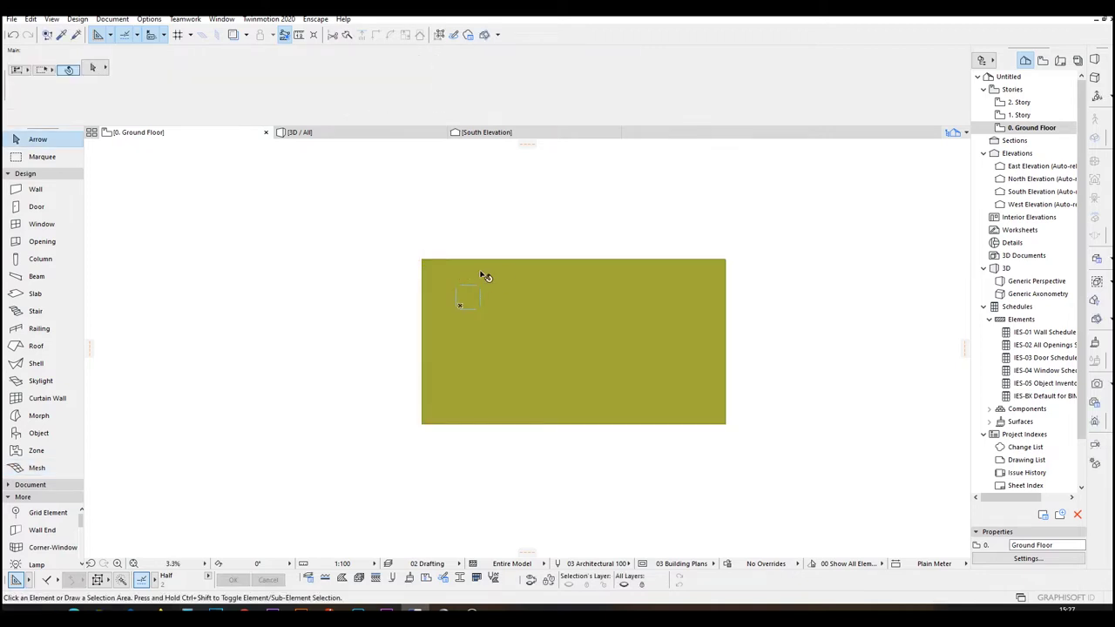
Step: Move the terrain mesh up and to the left so the elevation markers lie closer to its middle
left_click(533, 298)
key("ctrl+d")
left_click(590, 300)
left_click(498, 274)
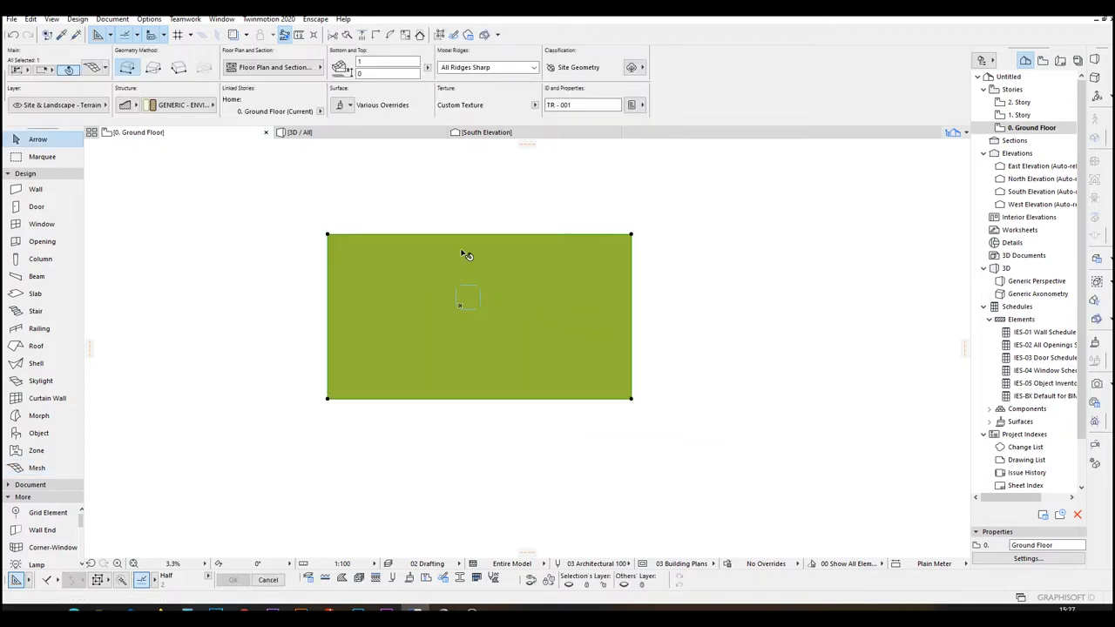
Step: Turn off the cover fill of the selected terrain mesh in its floor plan display and deselect the mesh
scroll(436, 262, "up", 3)
scroll(436, 262, "up", 2)
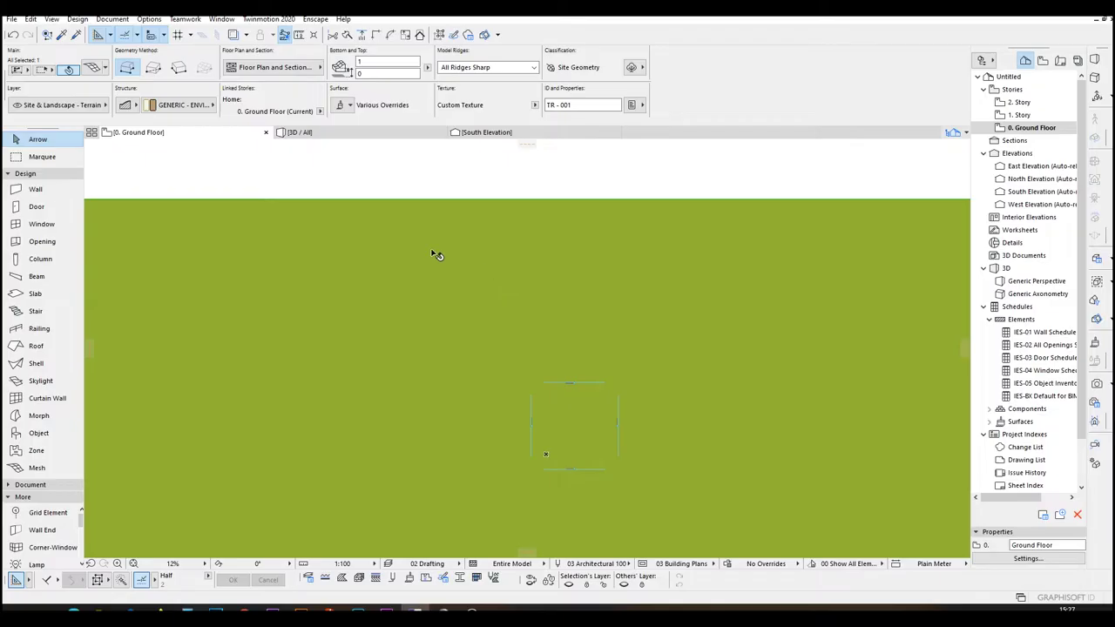
left_click(207, 108)
left_click(207, 108)
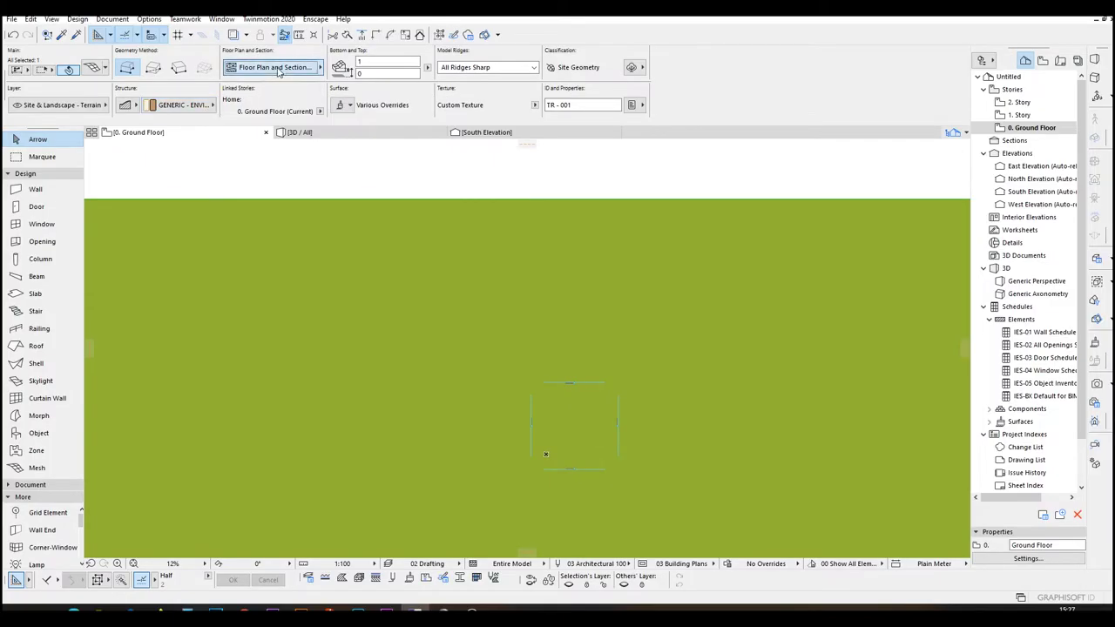
left_click(280, 72)
left_click(518, 182)
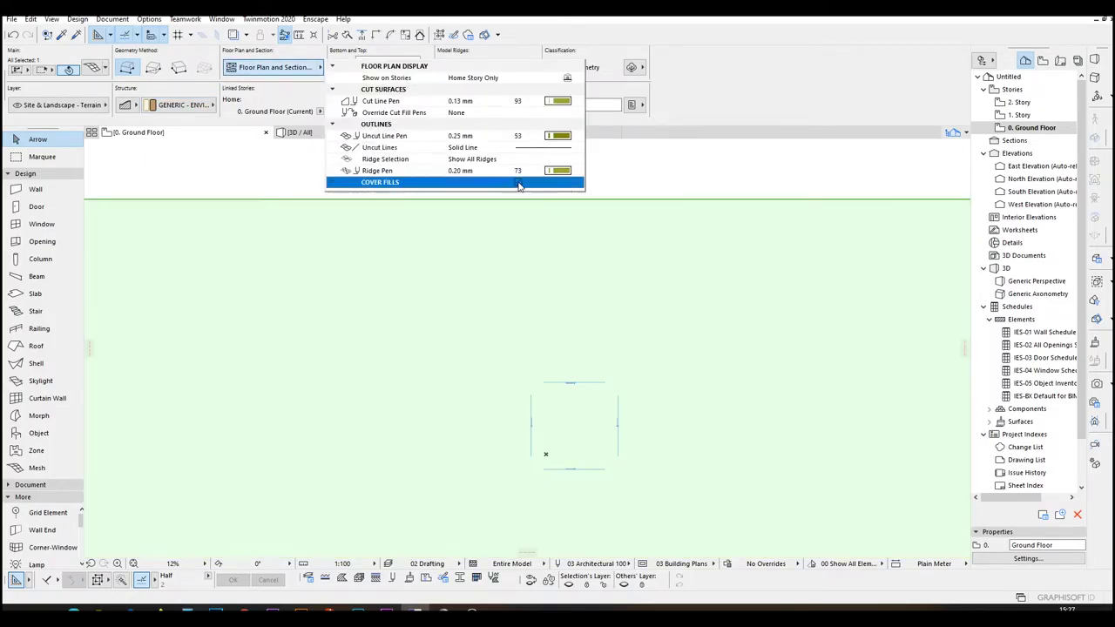
scroll(658, 185, "down", 2)
key("Escape")
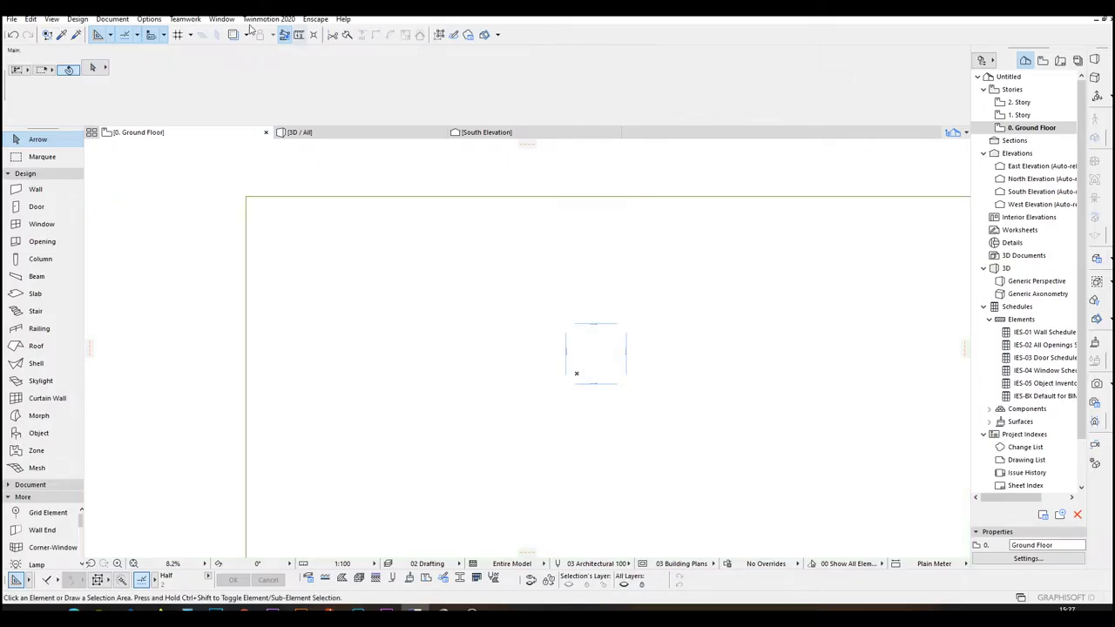
Step: Create a new surface named terrain as a duplicate of Paint - Glossy White
left_click(149, 18)
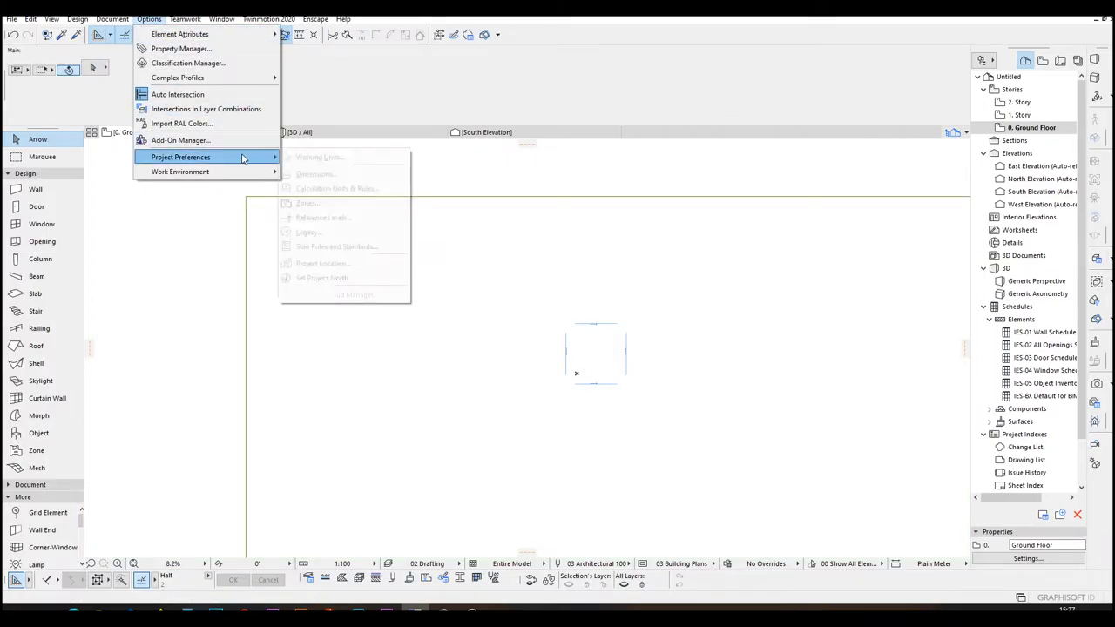
mouse_move(246, 173)
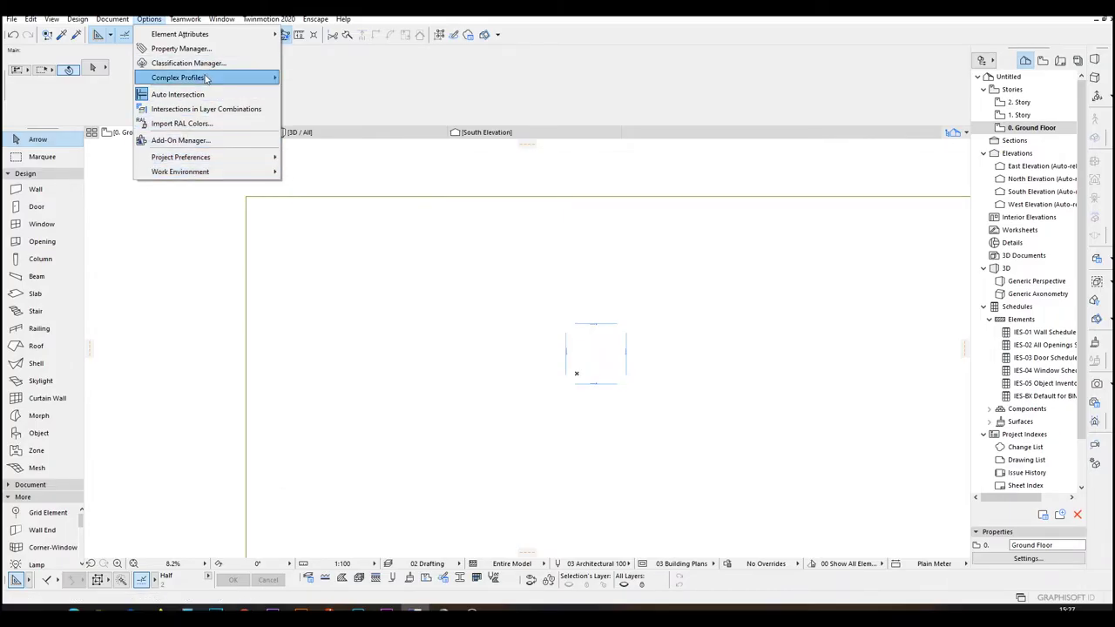
mouse_move(251, 39)
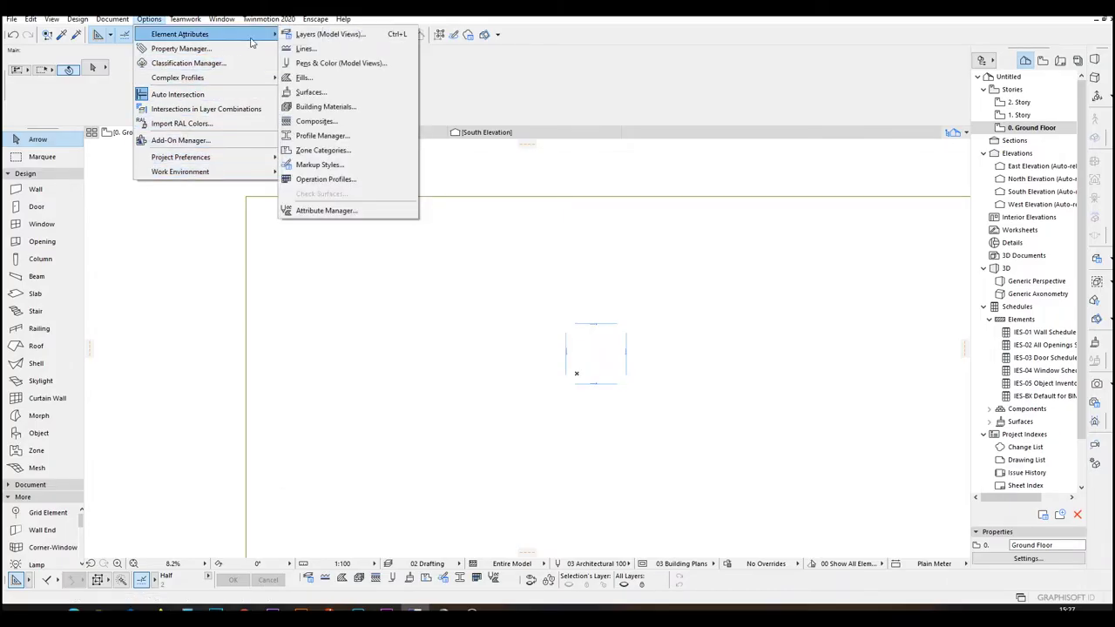
left_click(311, 92)
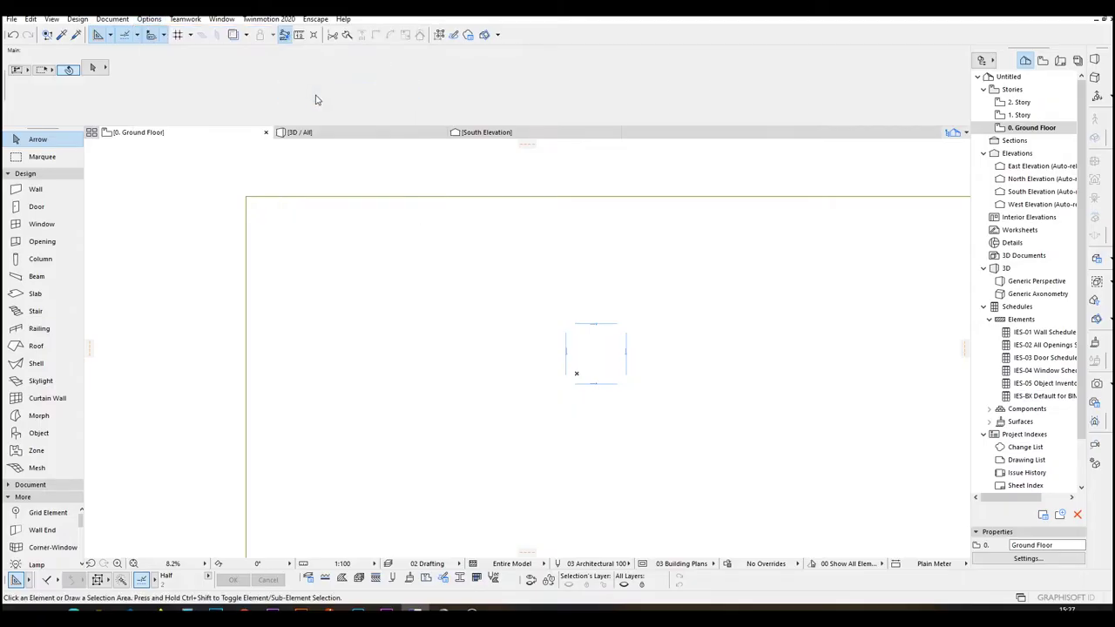
left_click(259, 77)
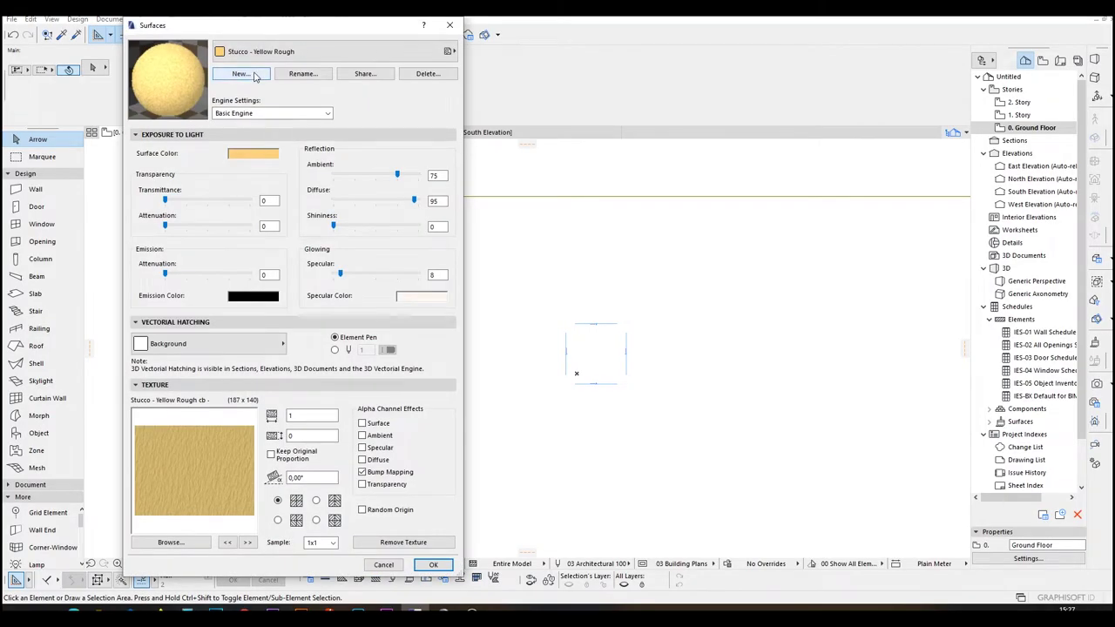
left_click(508, 166)
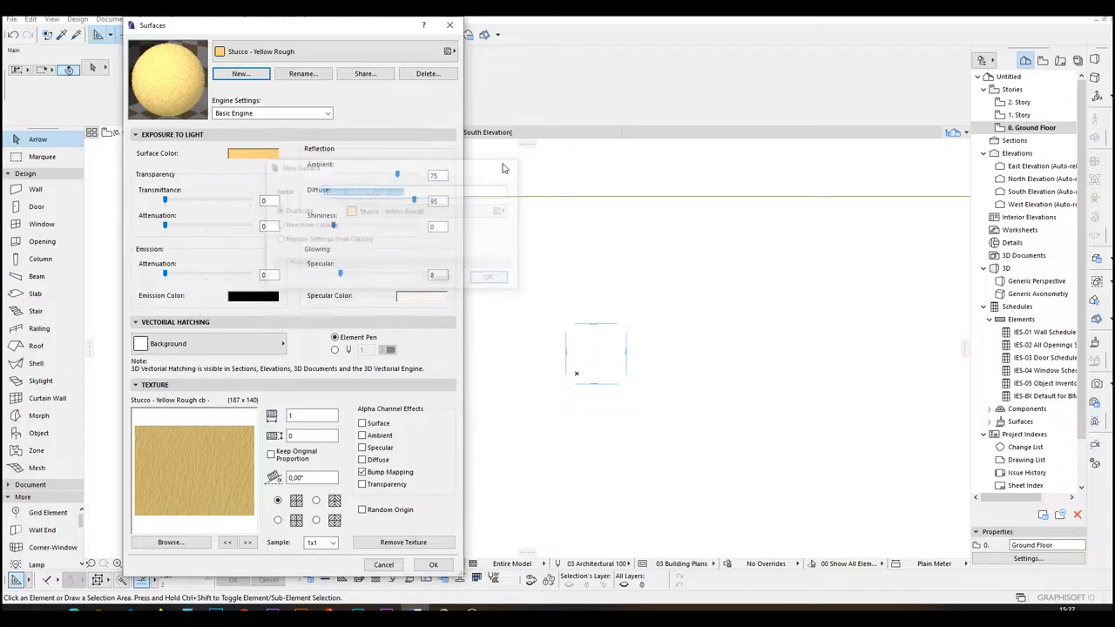
left_click(312, 55)
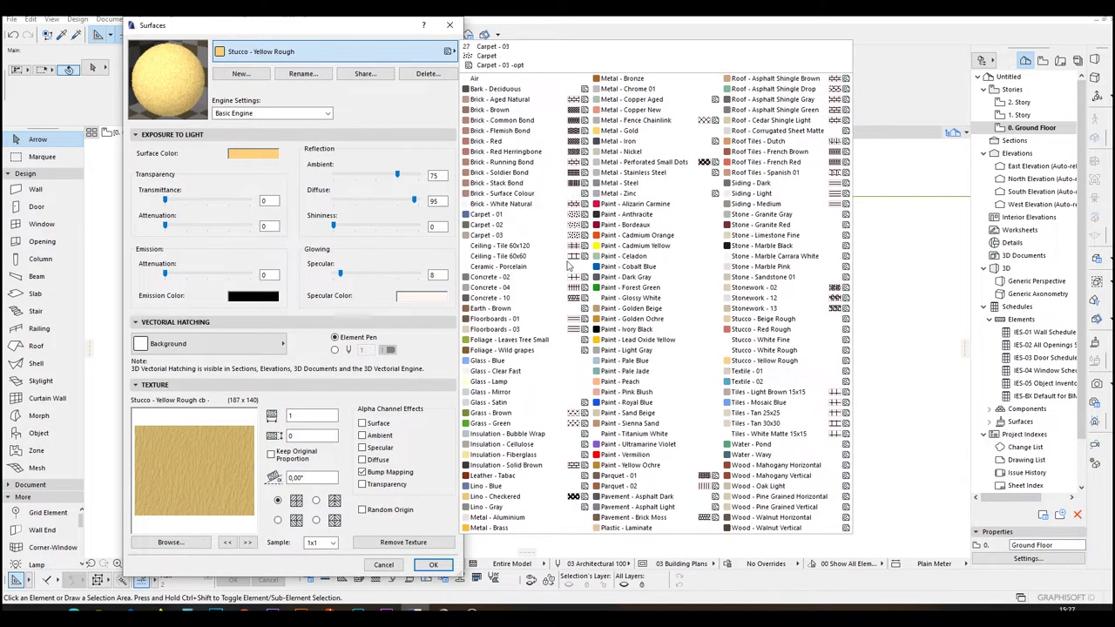
left_click(623, 298)
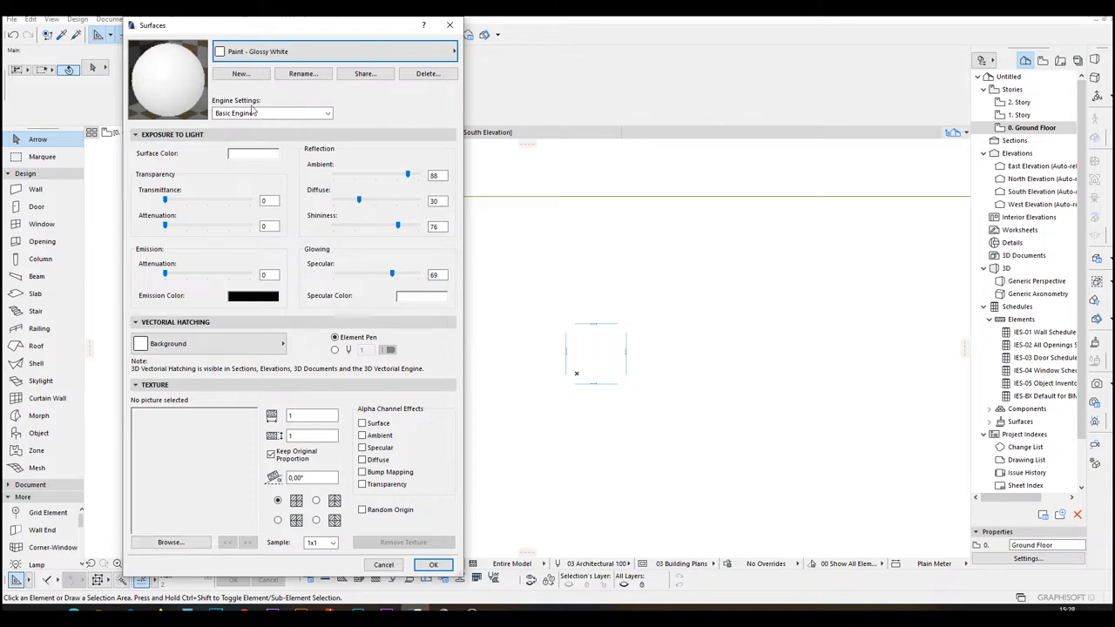
left_click(264, 76)
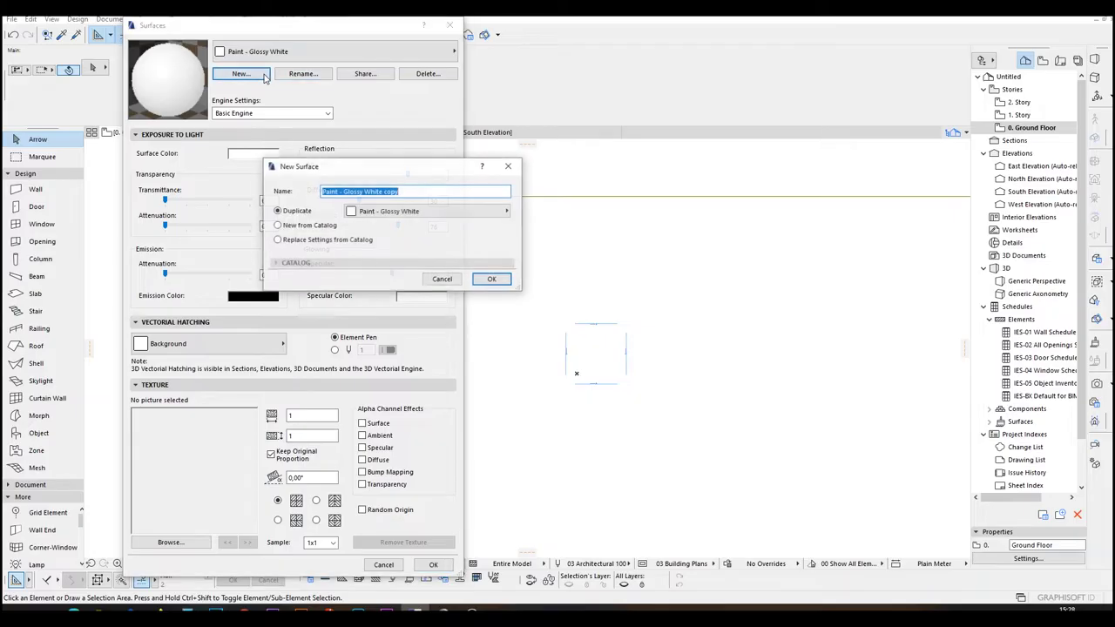
type("terrain")
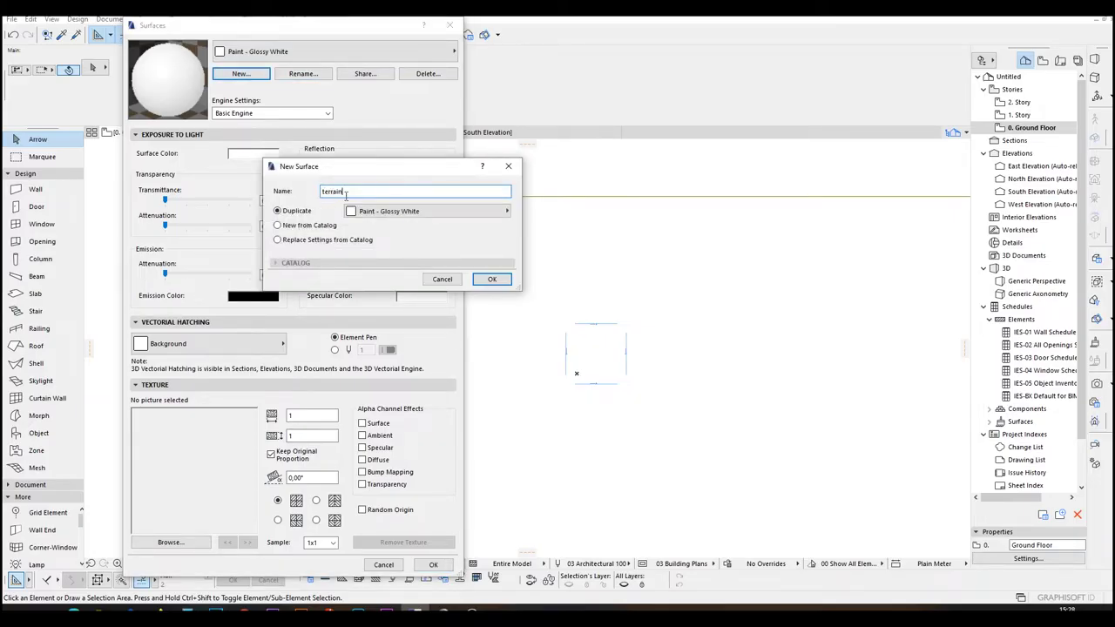
left_click(495, 279)
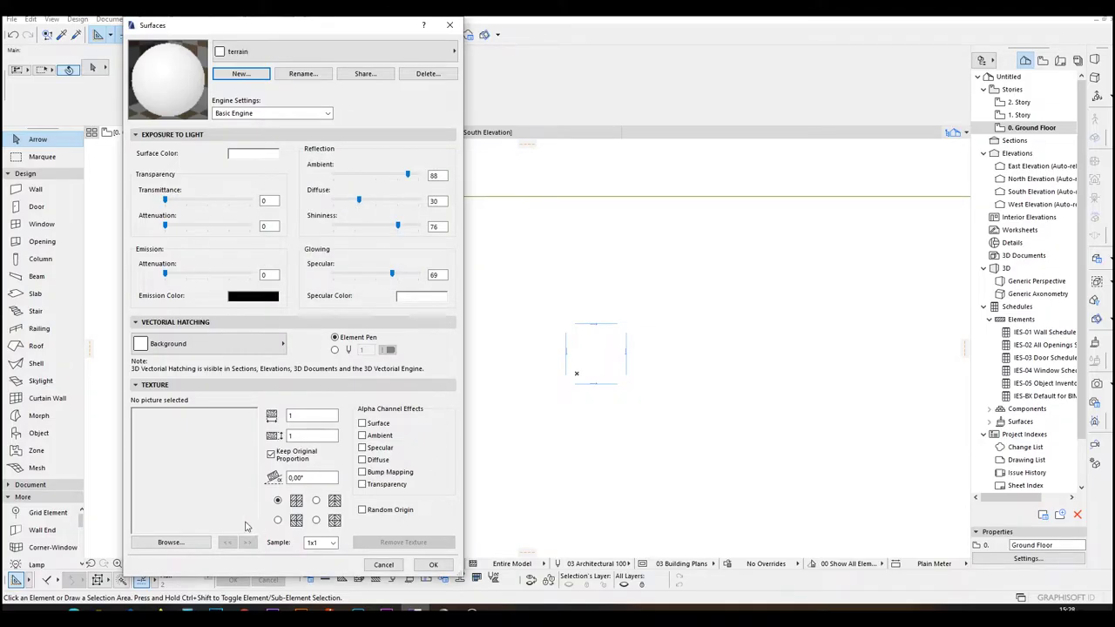
Step: Add earth.jpg to the embedded library and load it as the texture of the terrain surface
left_click(181, 542)
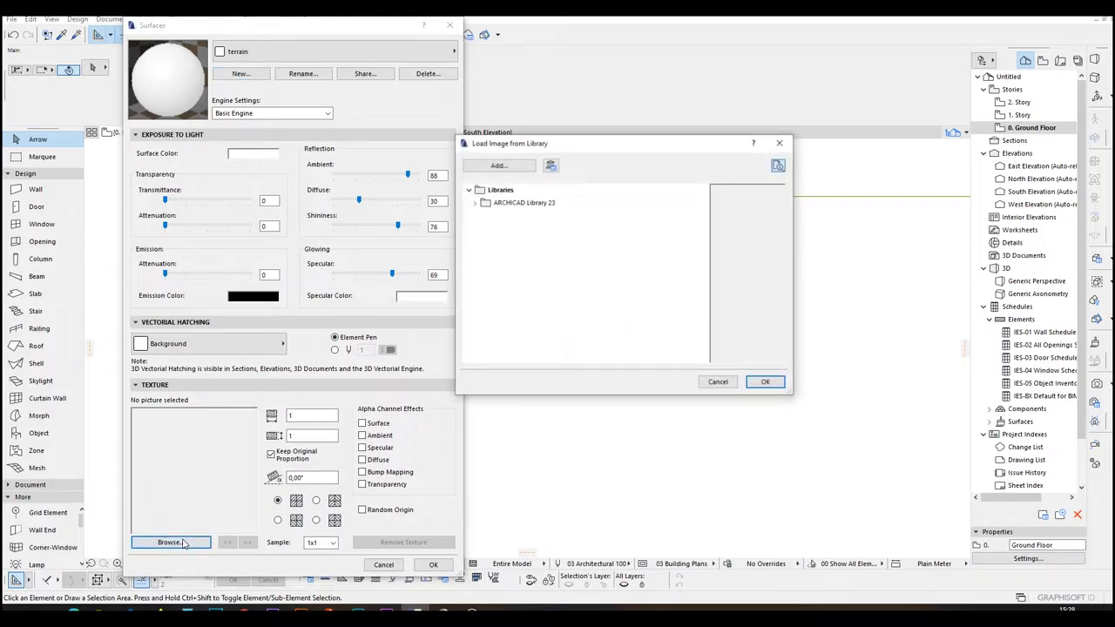
left_click(499, 167)
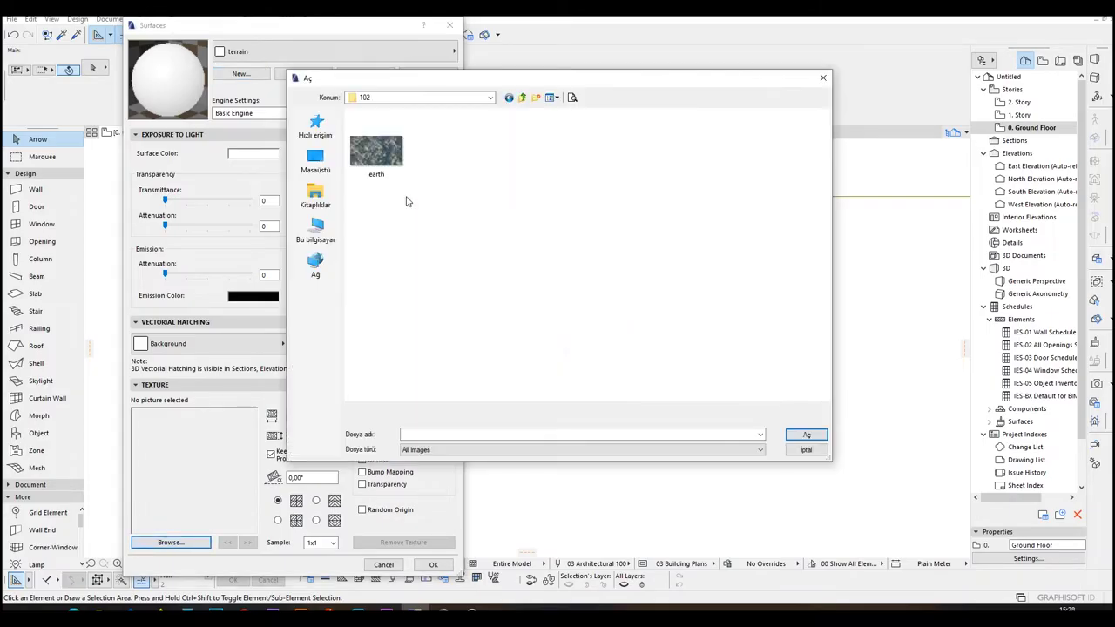
double_click(371, 158)
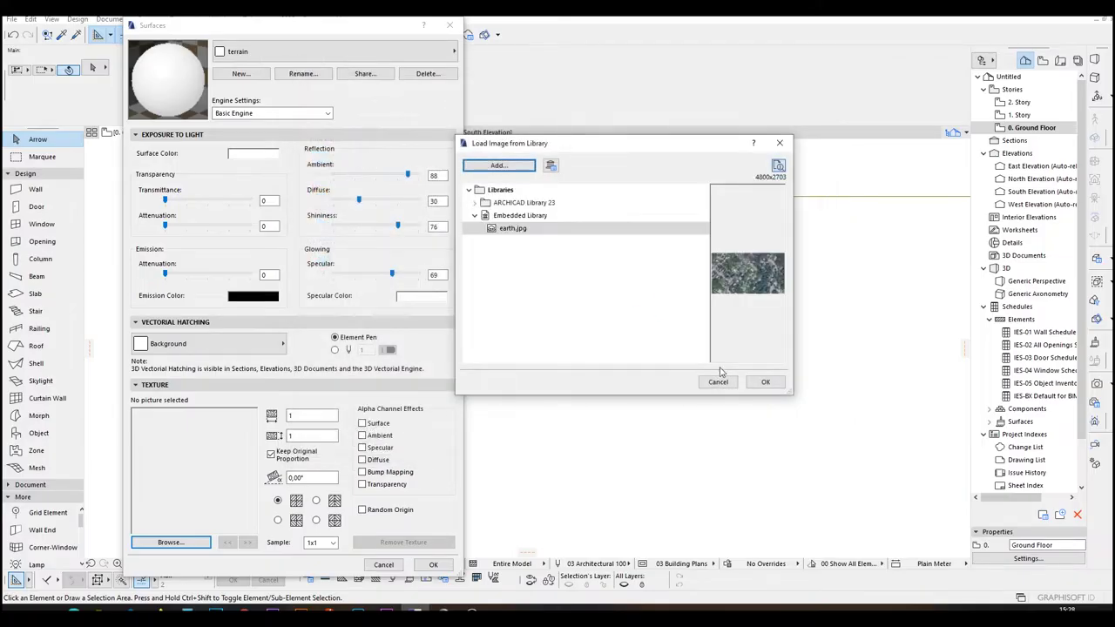
left_click(764, 384)
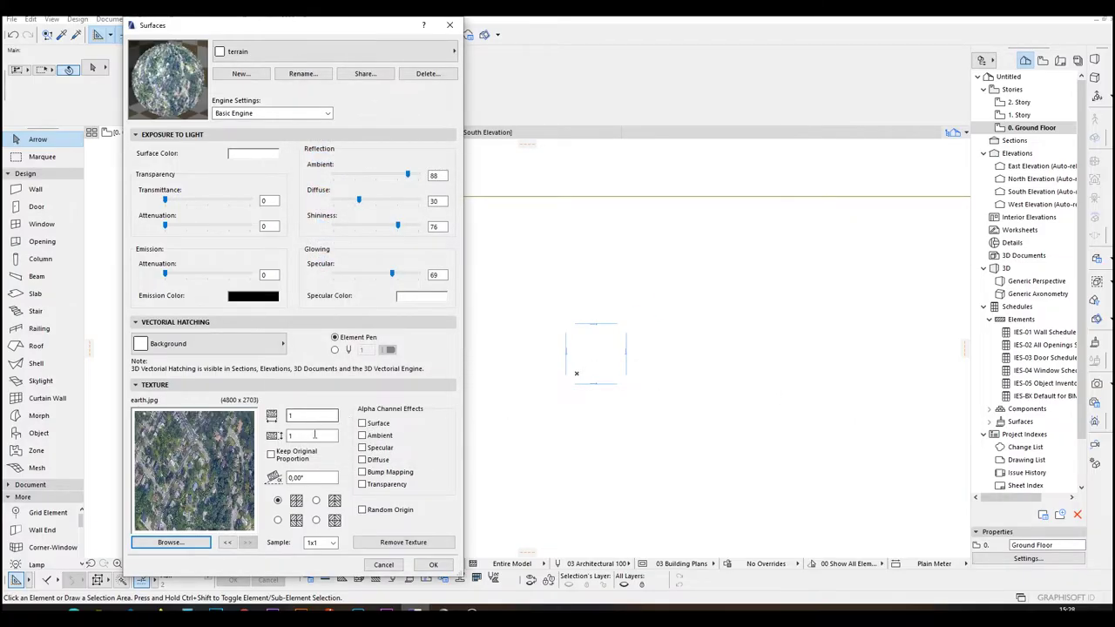
Step: Keep the texture's original proportion, set its width to 426 m, and accept the surface settings
left_click(291, 454)
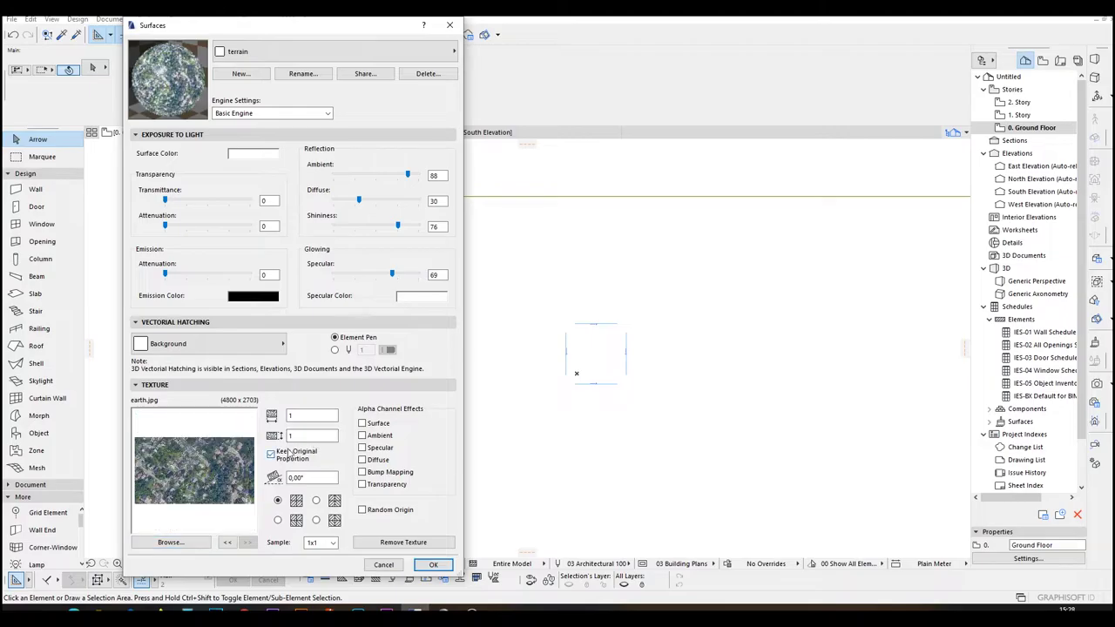
double_click(304, 417)
type("426")
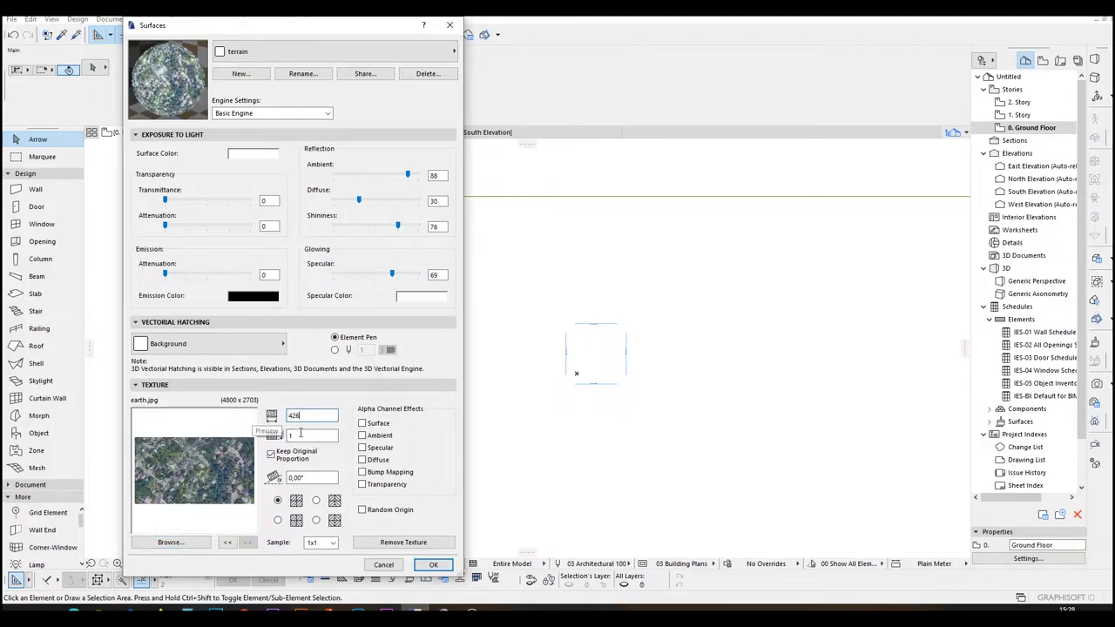
left_click(308, 435)
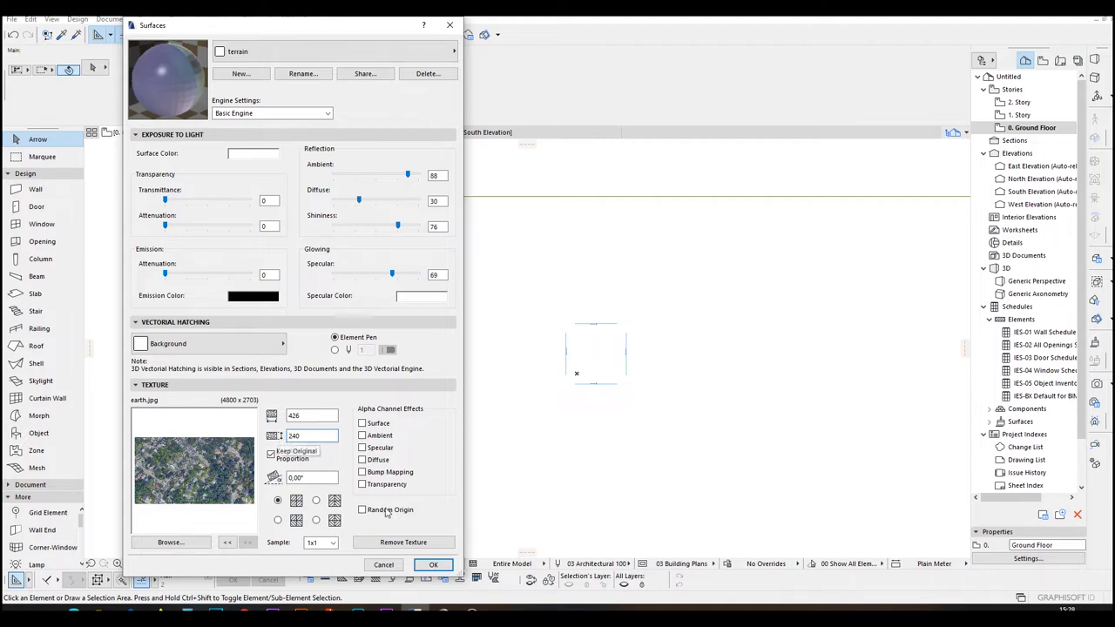
left_click(432, 564)
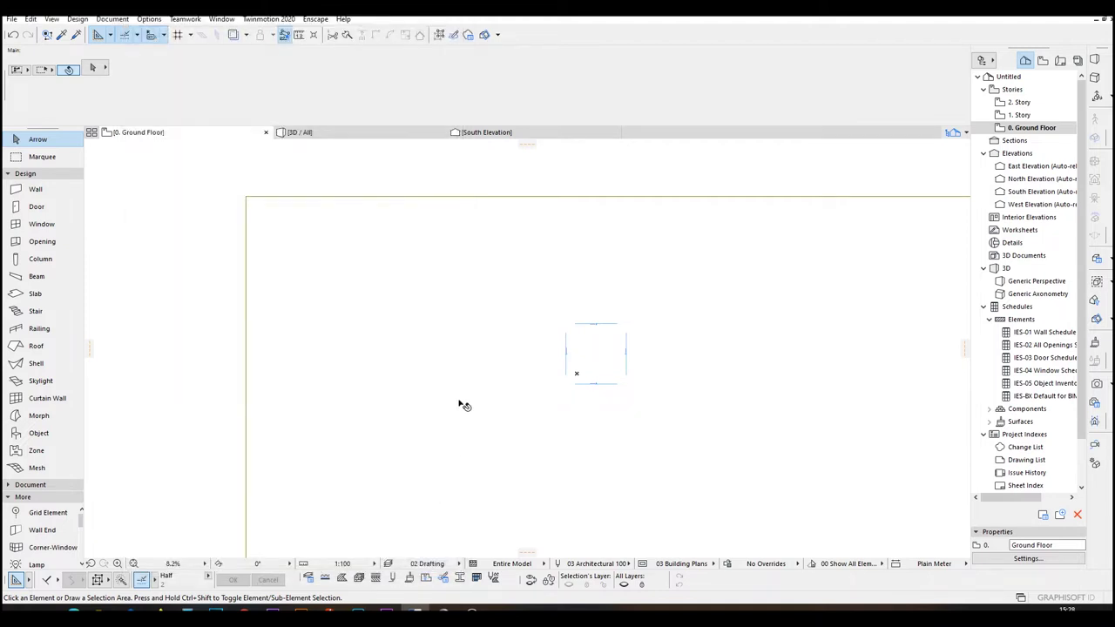
Step: Offset the lower edge of the terrain mesh so it lies 240 m from the upper edge, and deselect the mesh
scroll(444, 392, "down", 4)
left_click(359, 346)
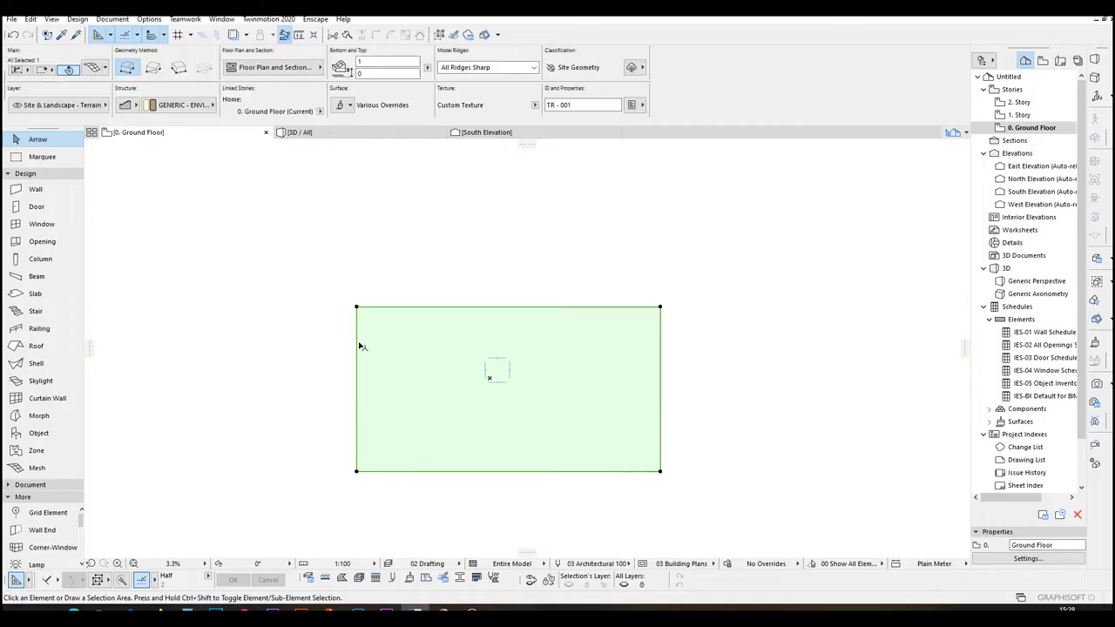
left_click(392, 471)
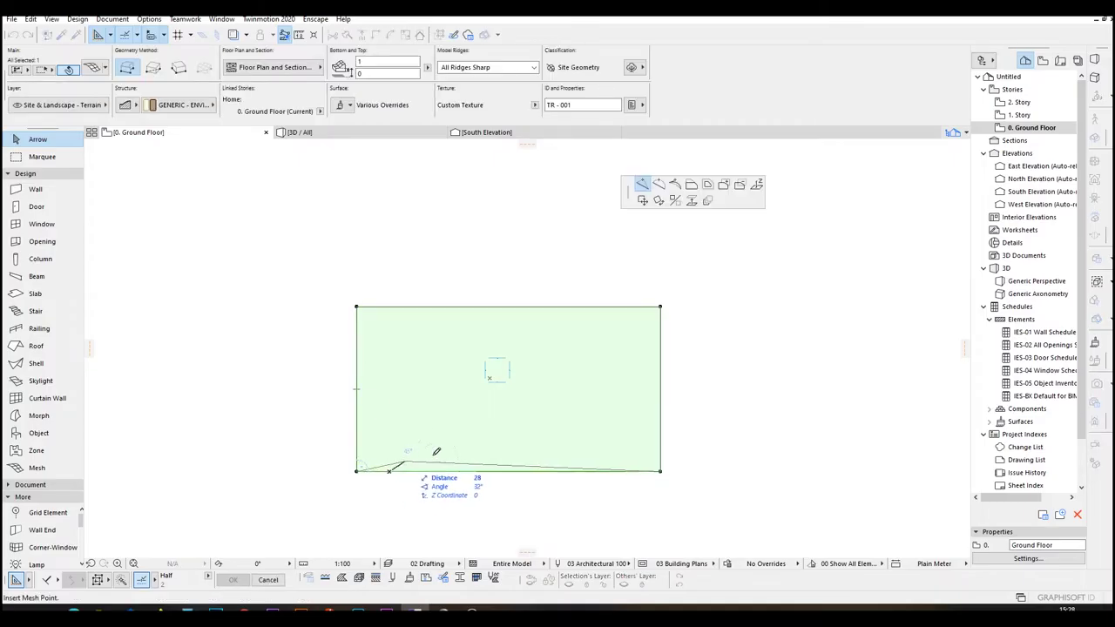
left_click(690, 184)
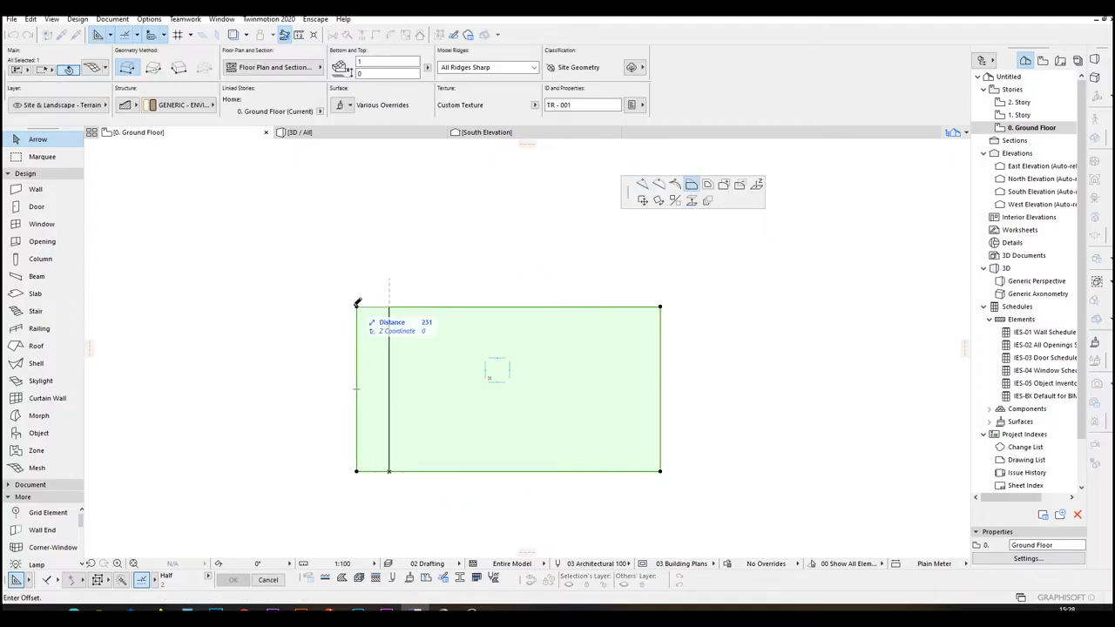
type("240")
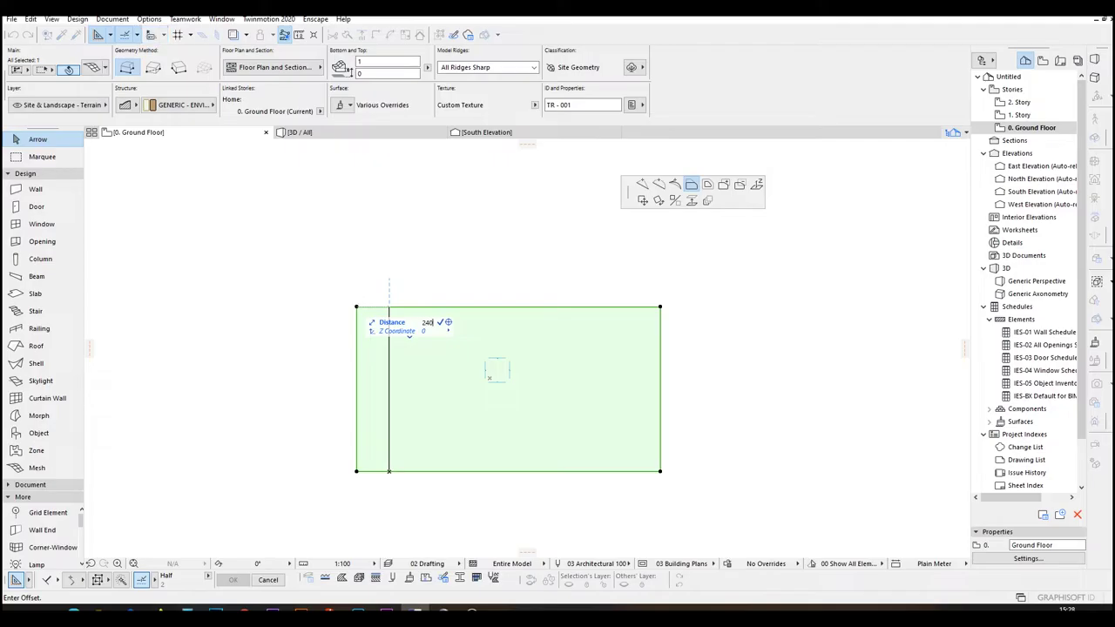
key("Return")
left_click(324, 427)
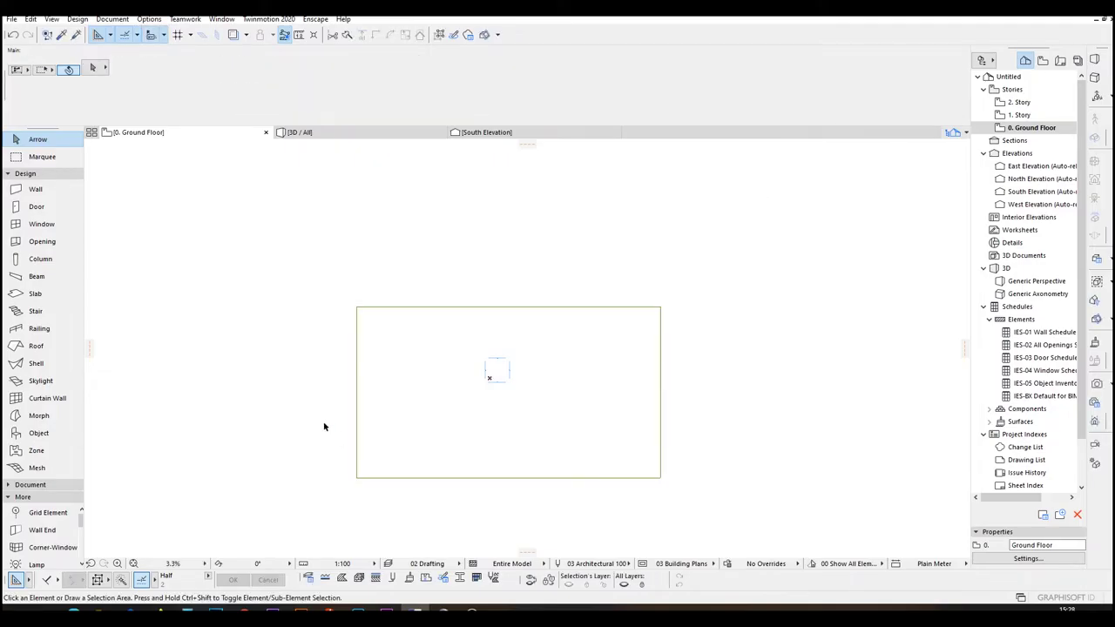
Step: Set the override for the terrain mesh's top surface to the terrain surface and deselect the mesh
left_click(370, 388)
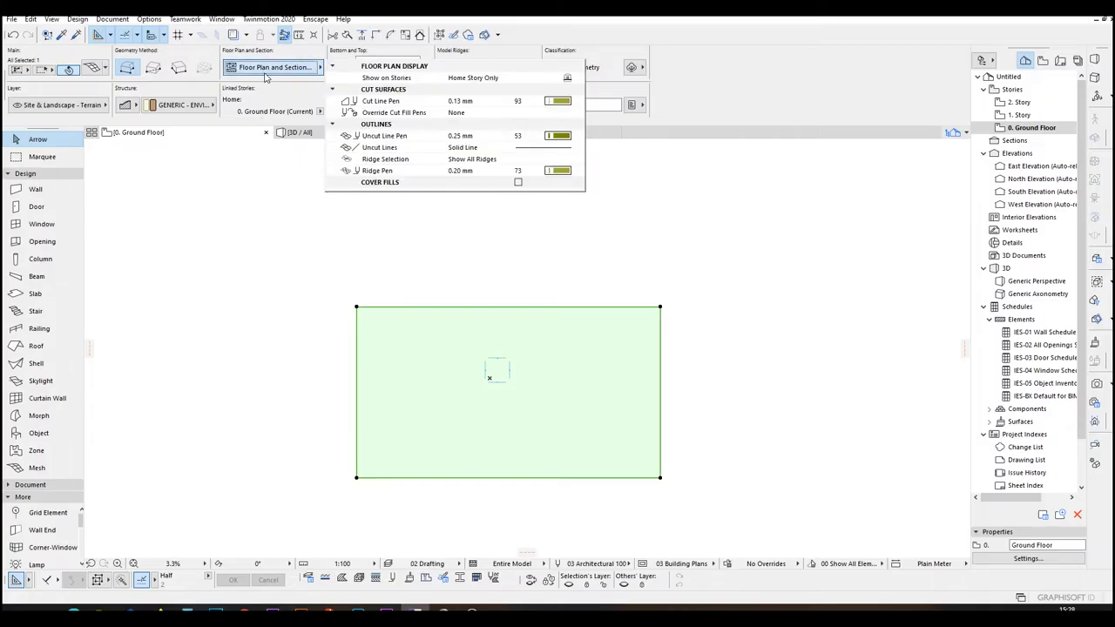
left_click(344, 106)
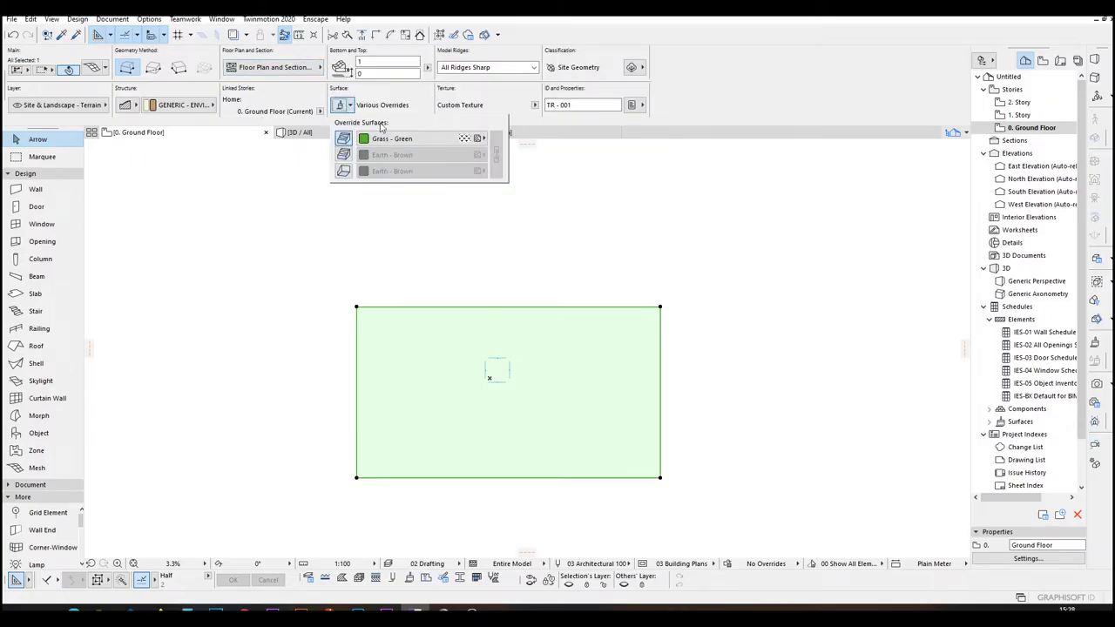
left_click(392, 140)
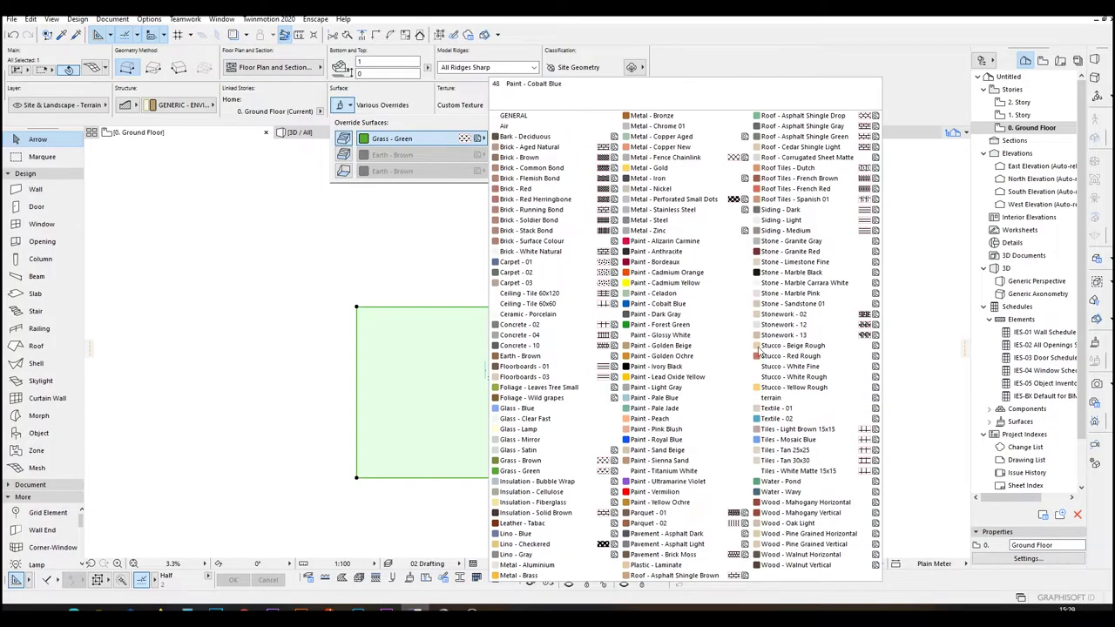
left_click(774, 399)
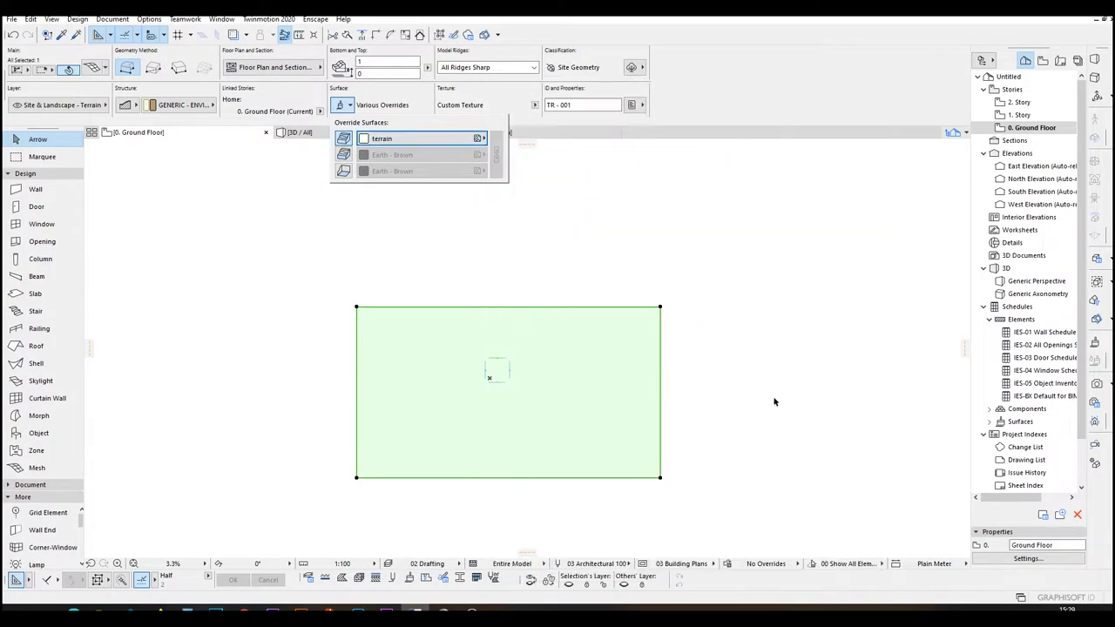
left_click(758, 388)
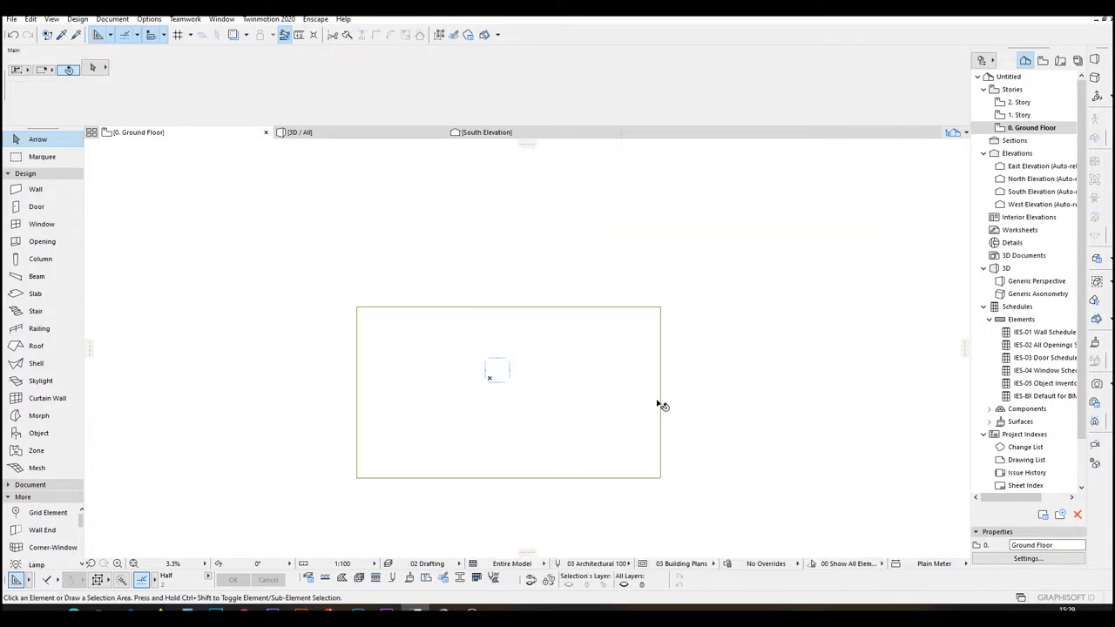
Step: Show the textured terrain mesh in the 3D window from above, with its upper corner in view
key("F3")
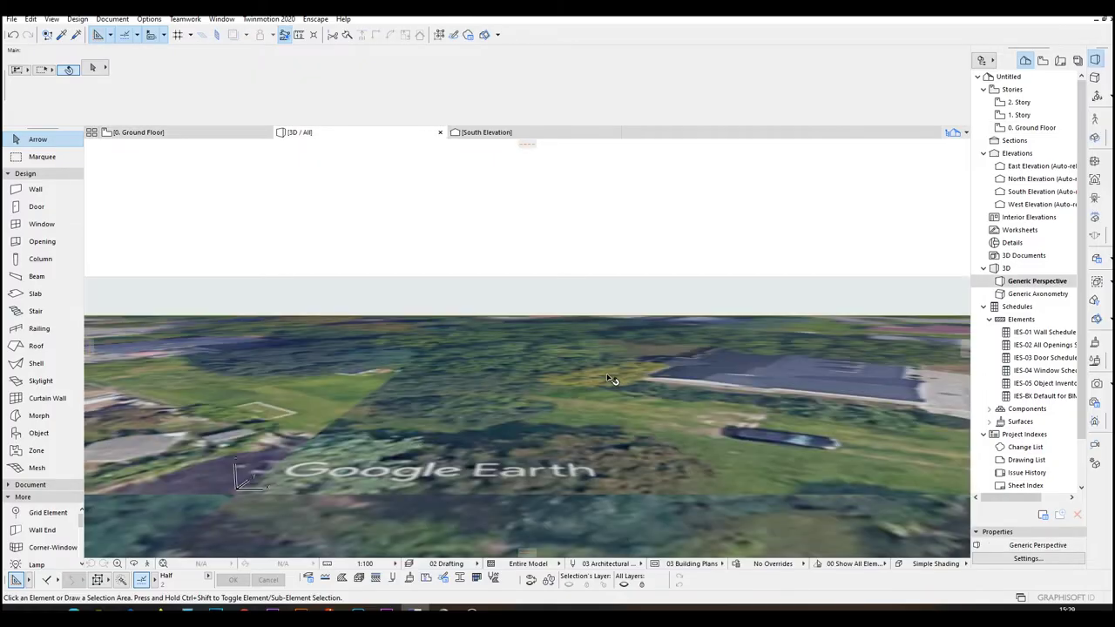
scroll(608, 379, "down", 5)
scroll(585, 397, "down", 5)
middle_click_drag(579, 397, 568, 305, "shift")
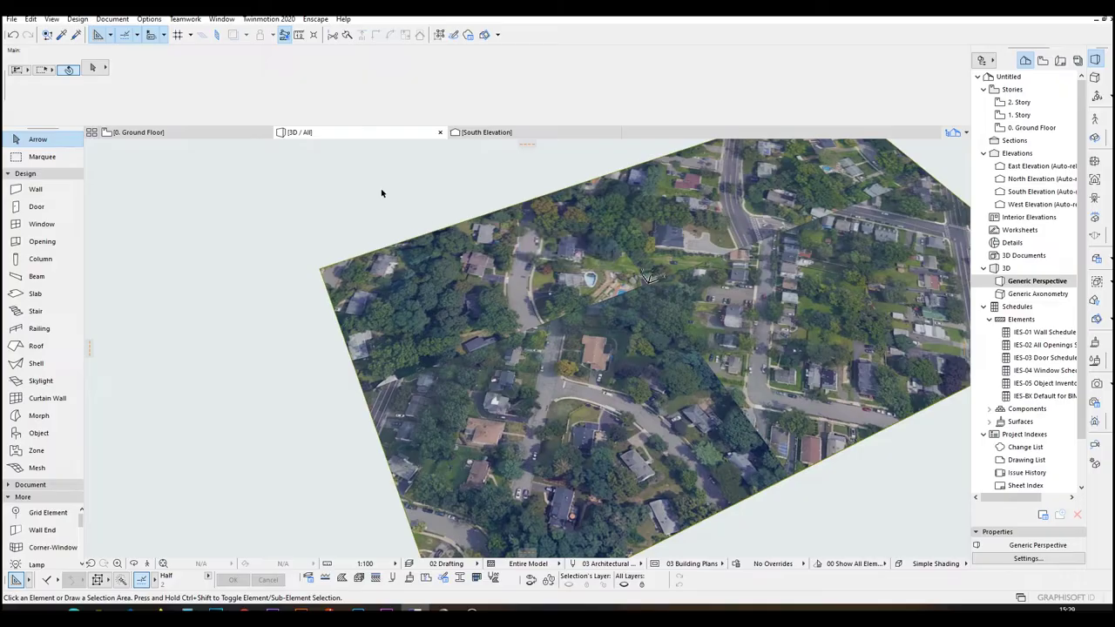
scroll(462, 266, "up", 1)
middle_click_drag(462, 266, 467, 289)
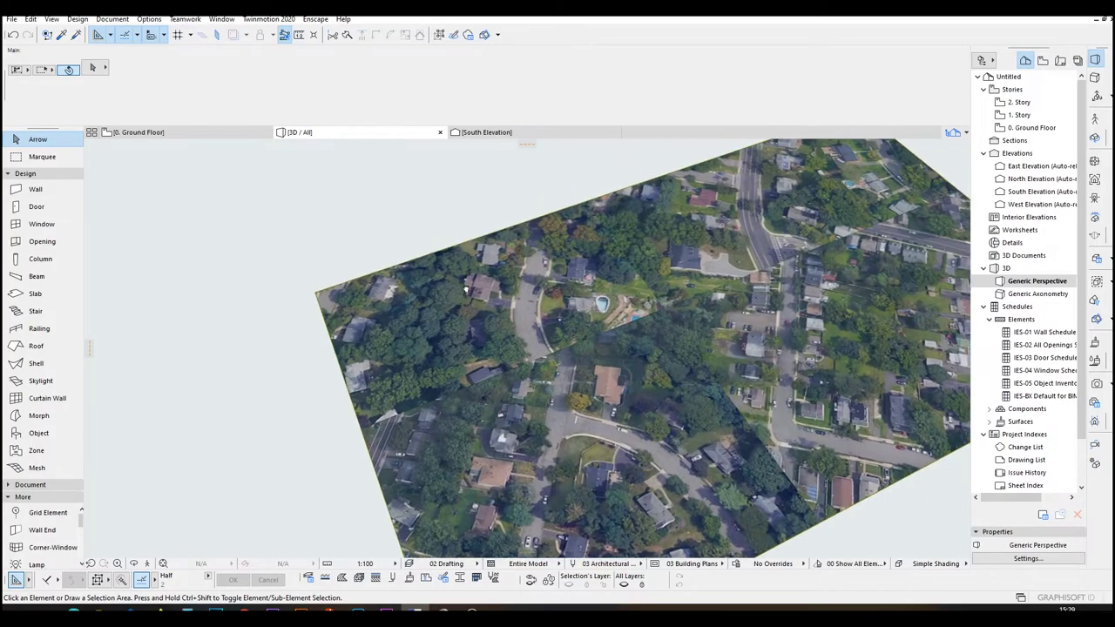
Step: Set the 3D texture origin of the terrain mesh at its upper-left corner and deselect the mesh
left_click(471, 293)
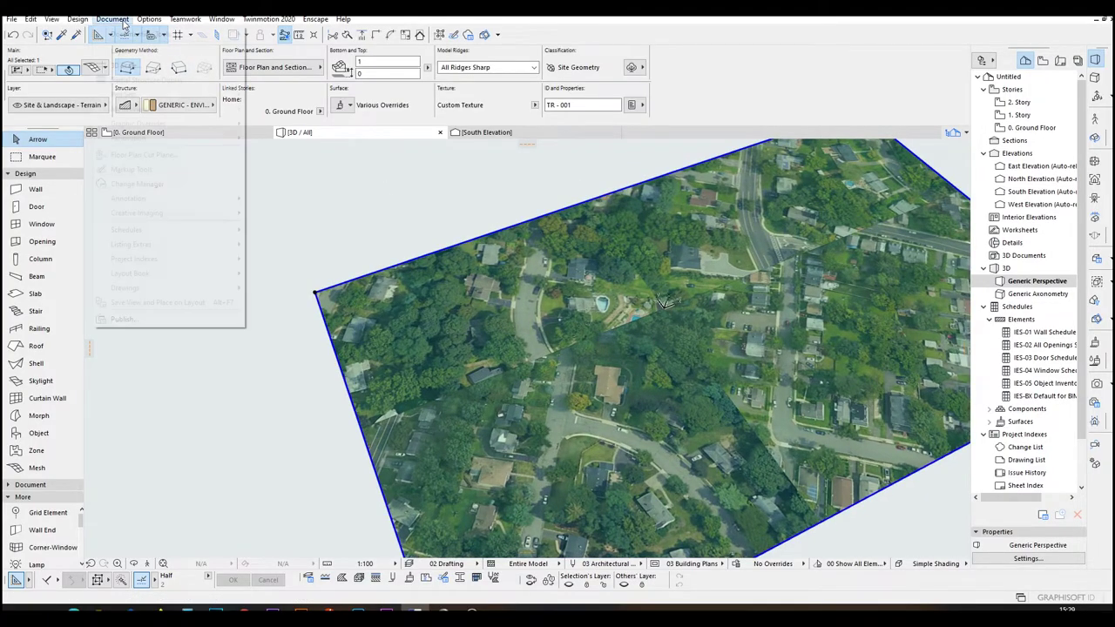
left_click(113, 19)
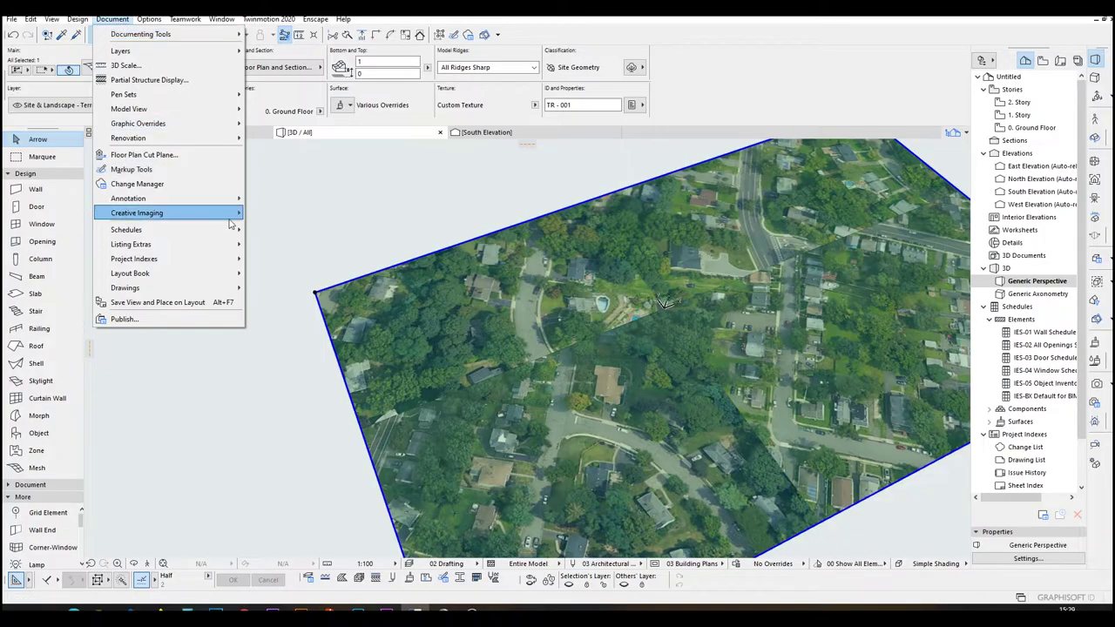
mouse_move(225, 212)
mouse_move(309, 305)
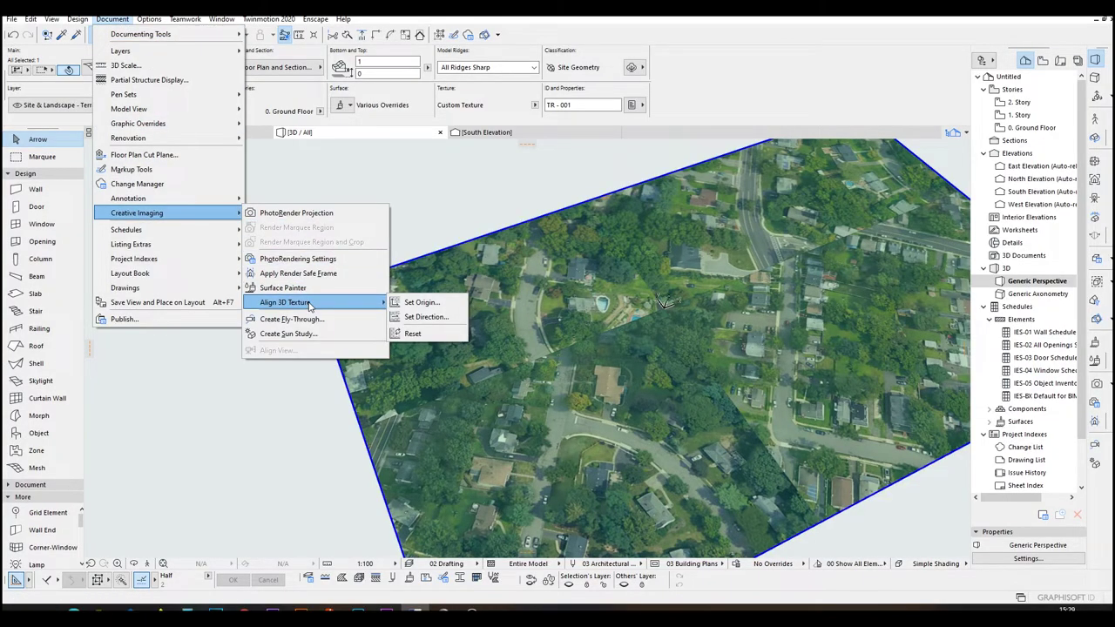
left_click(409, 303)
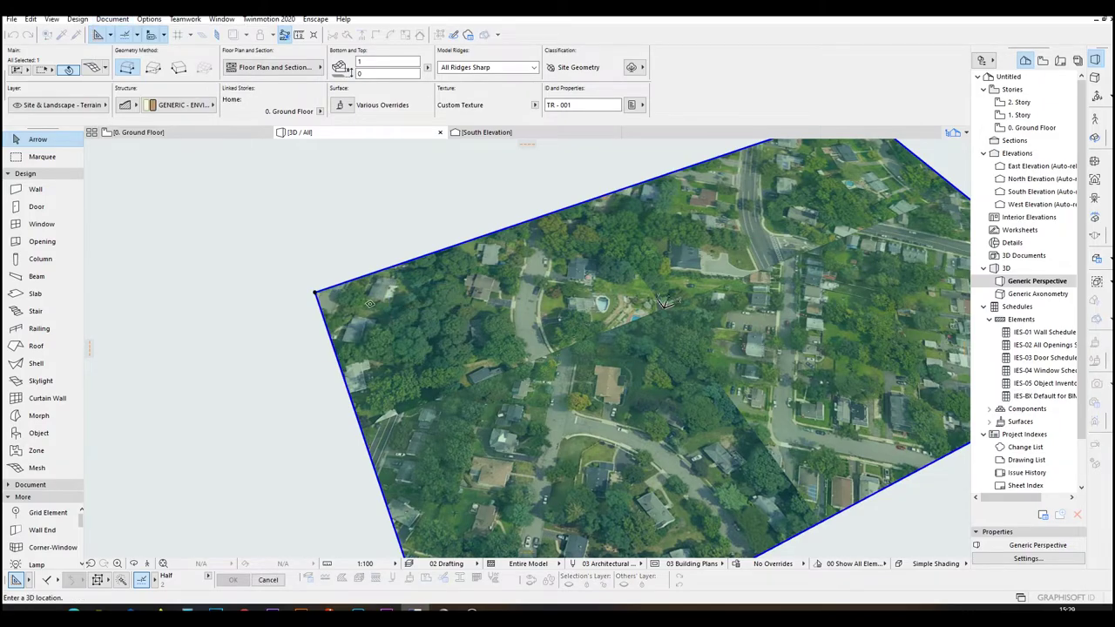
left_click(315, 294)
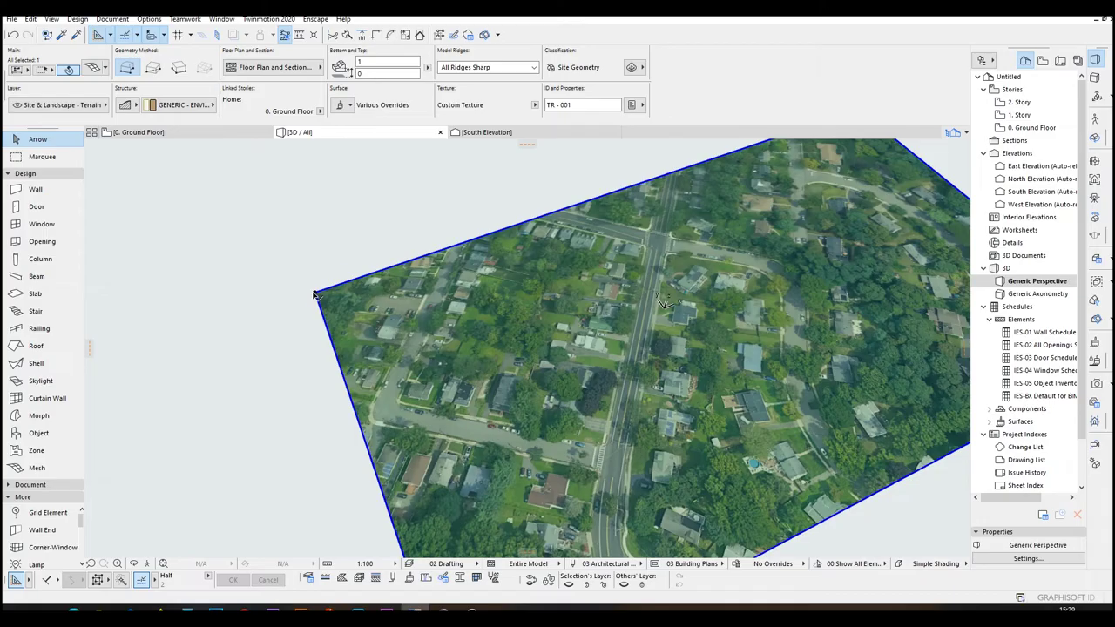
key("Escape")
middle_click_drag(722, 359, 401, 371, "shift")
scroll(402, 371, "up", 10)
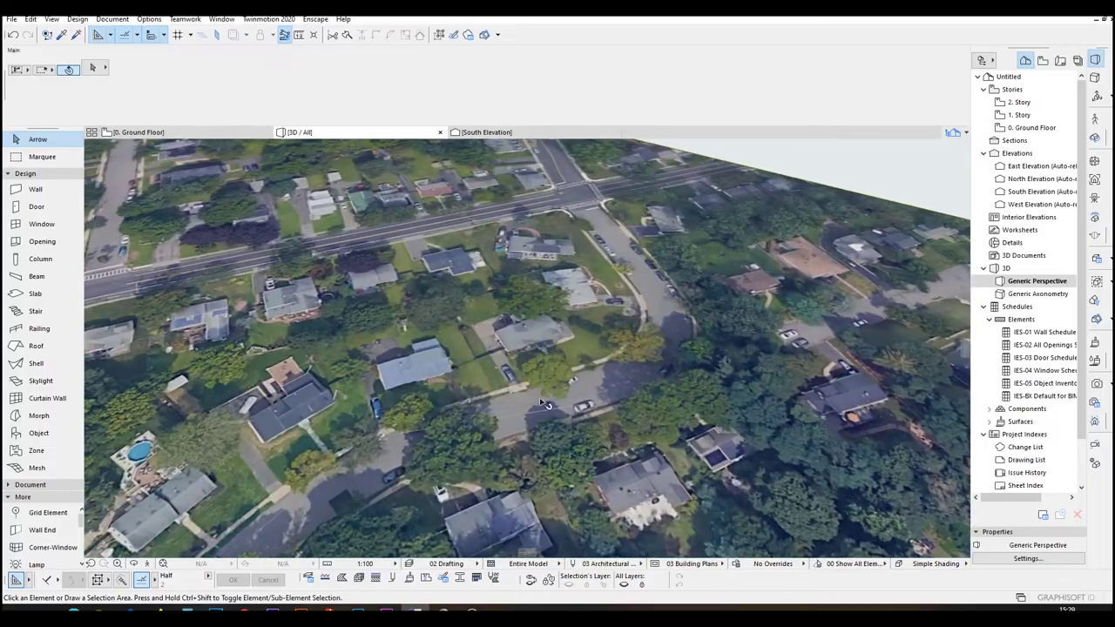
middle_click_drag(544, 405, 428, 393, "shift")
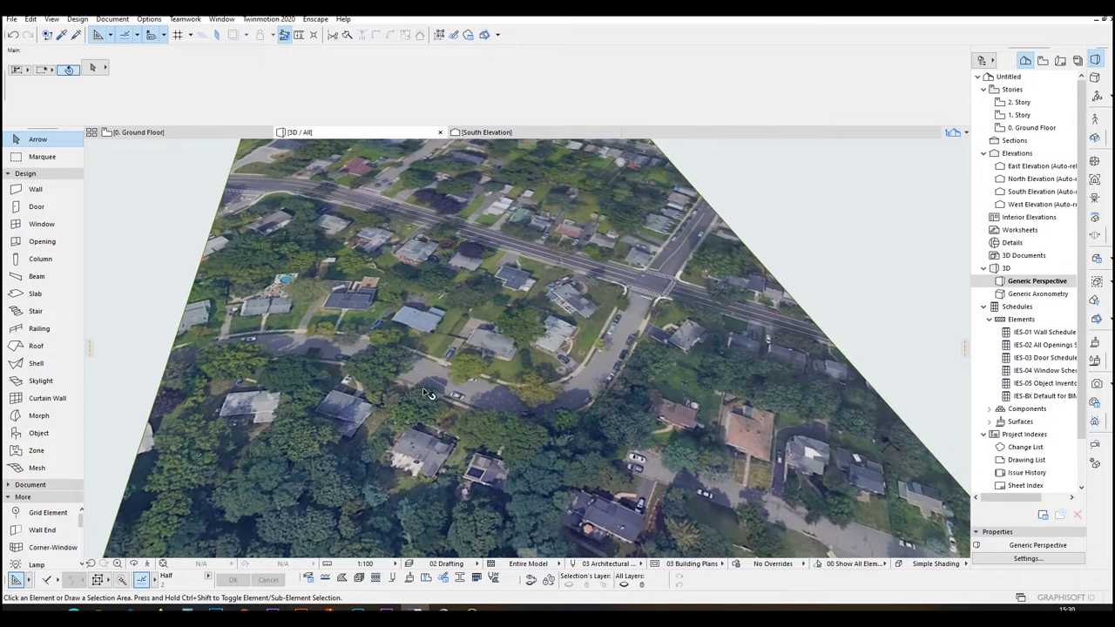
Step: Place the external drawing "earth" on the Ground Floor plan and move its upper-left corner onto the terrain mesh's upper-left corner
left_click(190, 132)
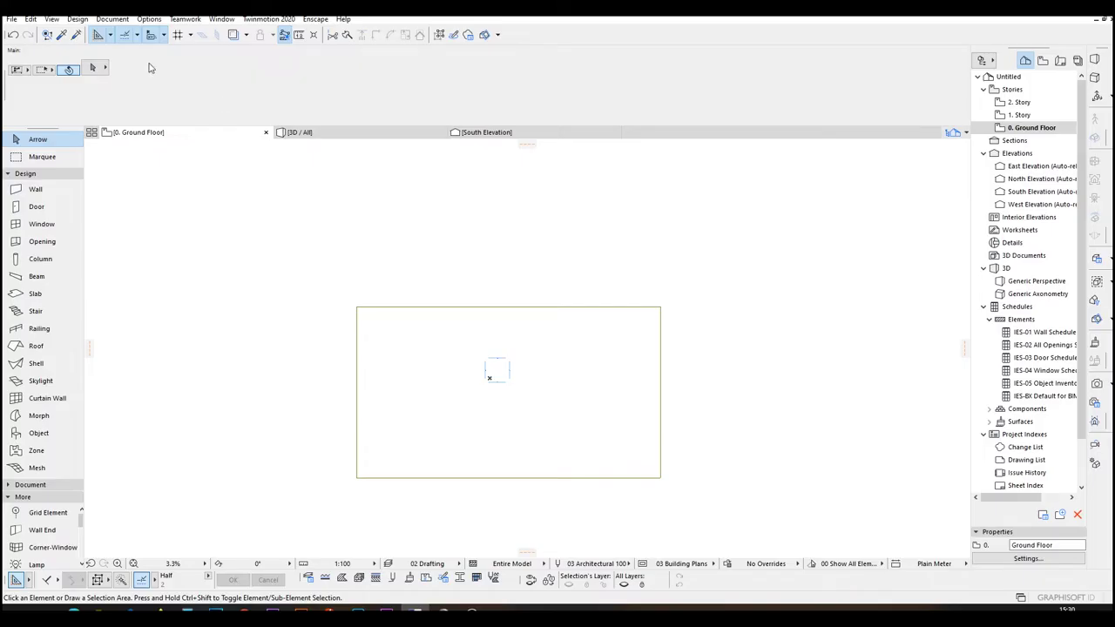
left_click(13, 19)
mouse_move(98, 185)
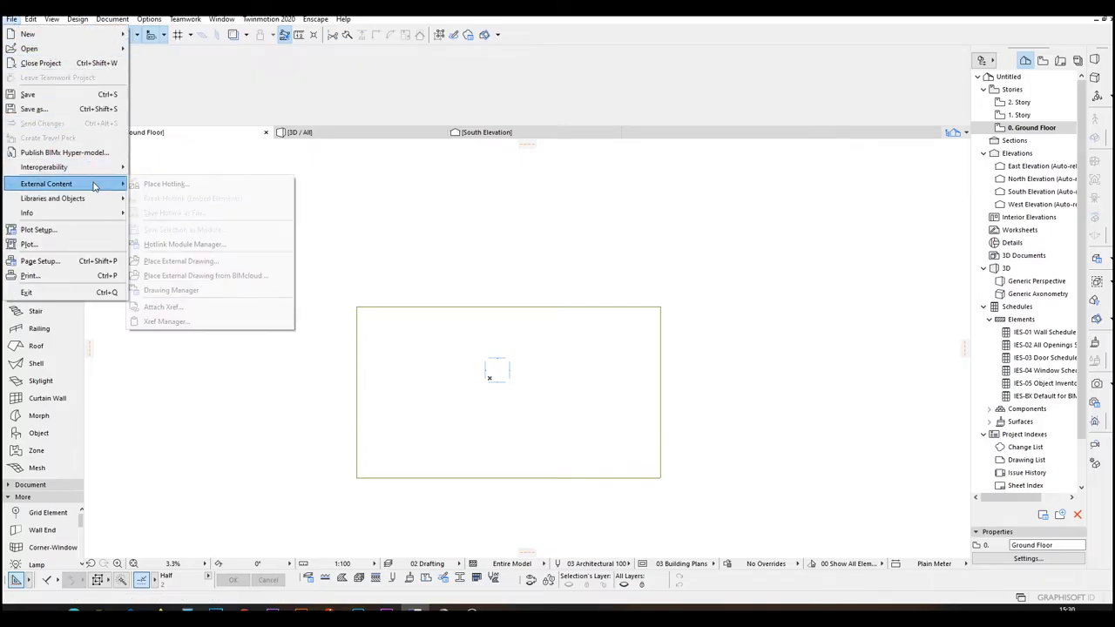
left_click(209, 261)
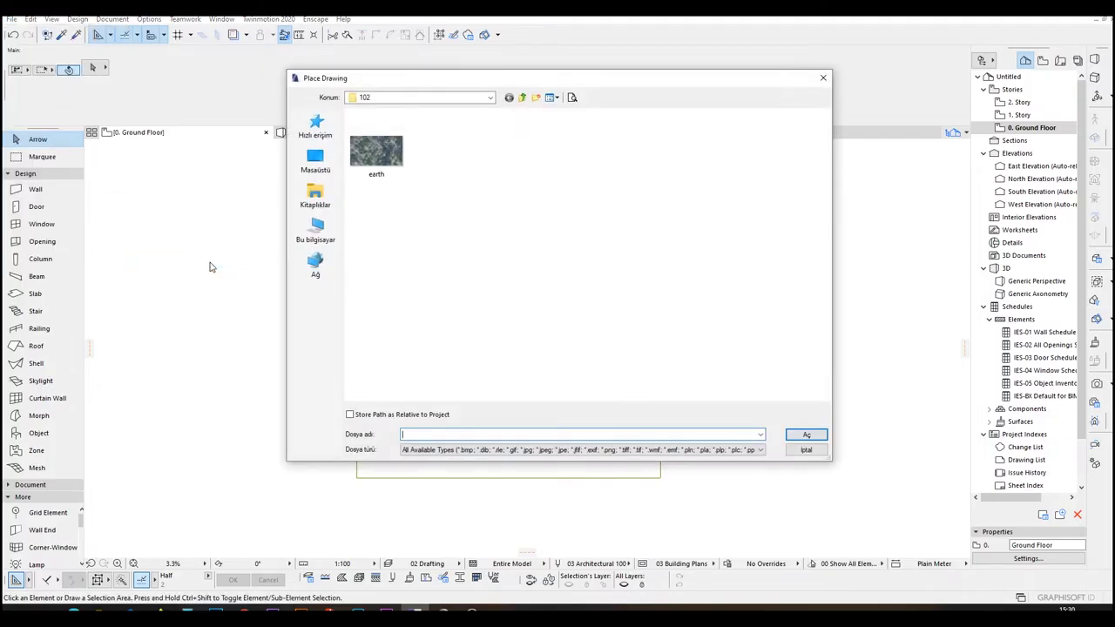
double_click(375, 152)
left_click(540, 320)
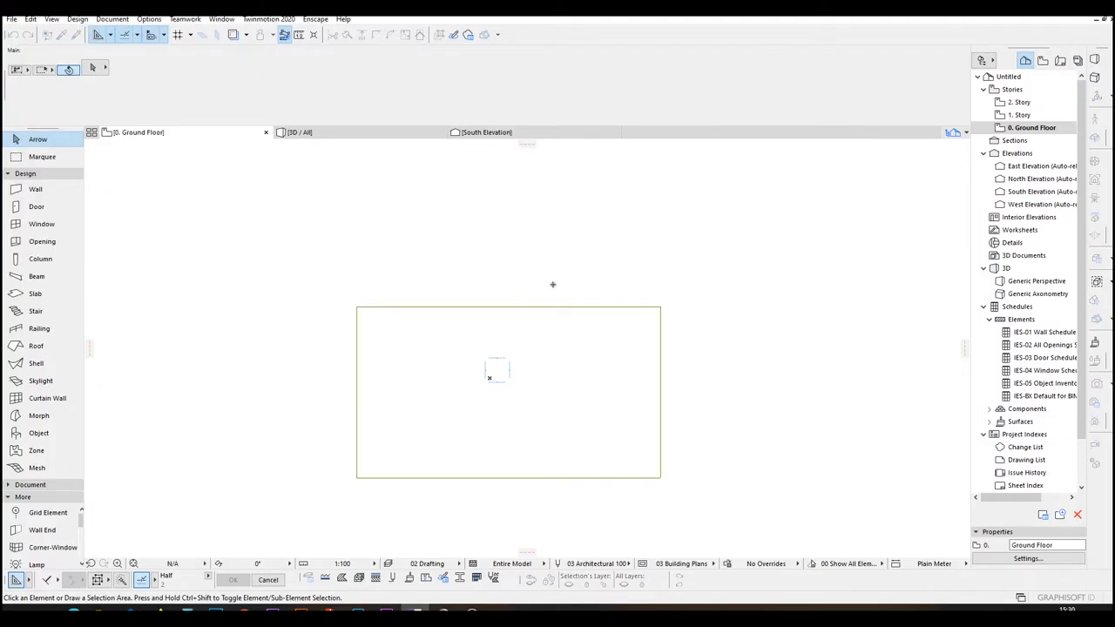
left_click(595, 262)
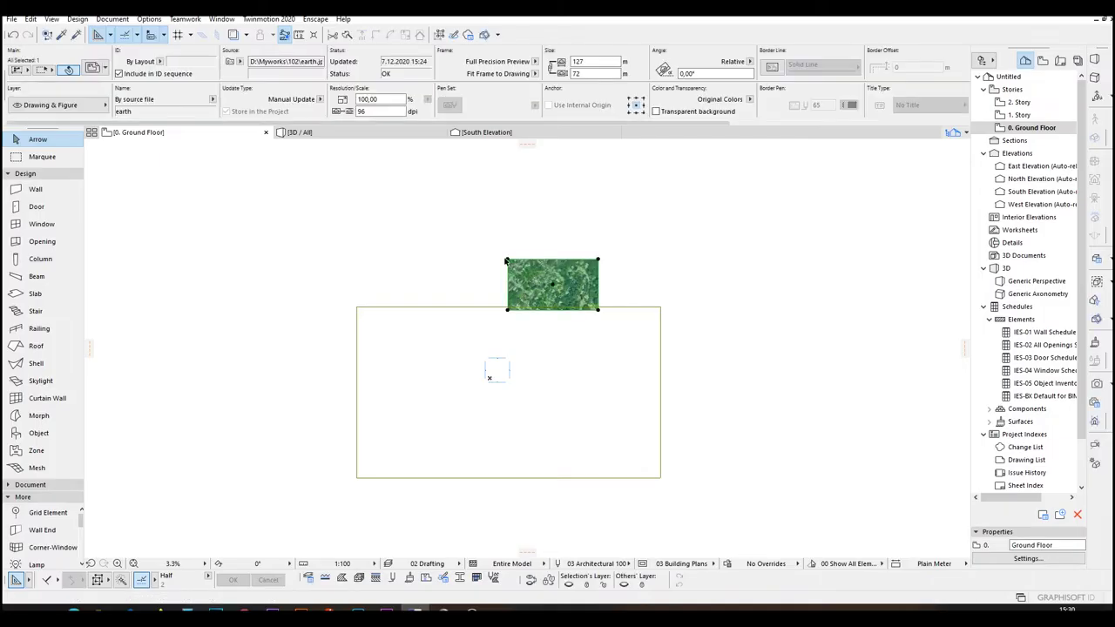
left_click_drag(509, 261, 356, 307)
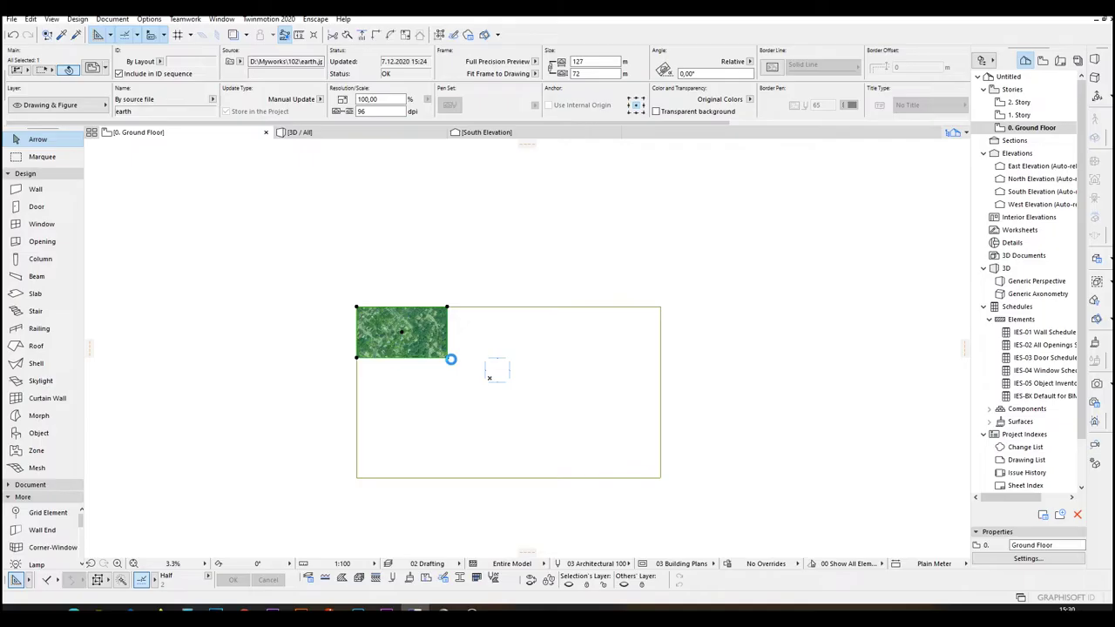
left_click(448, 358)
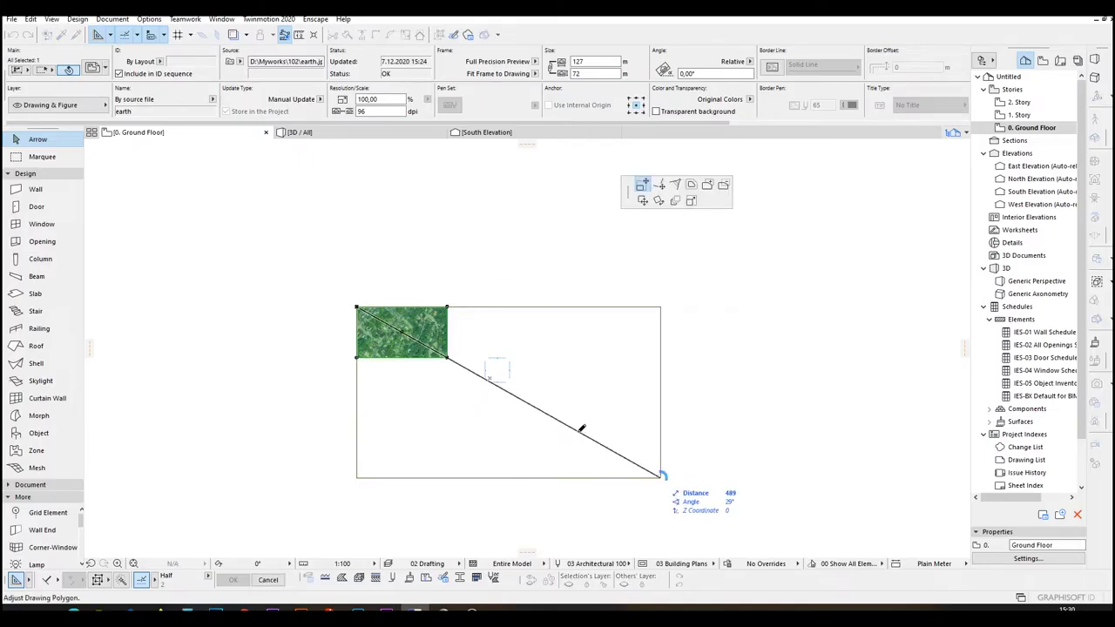
left_click(660, 478)
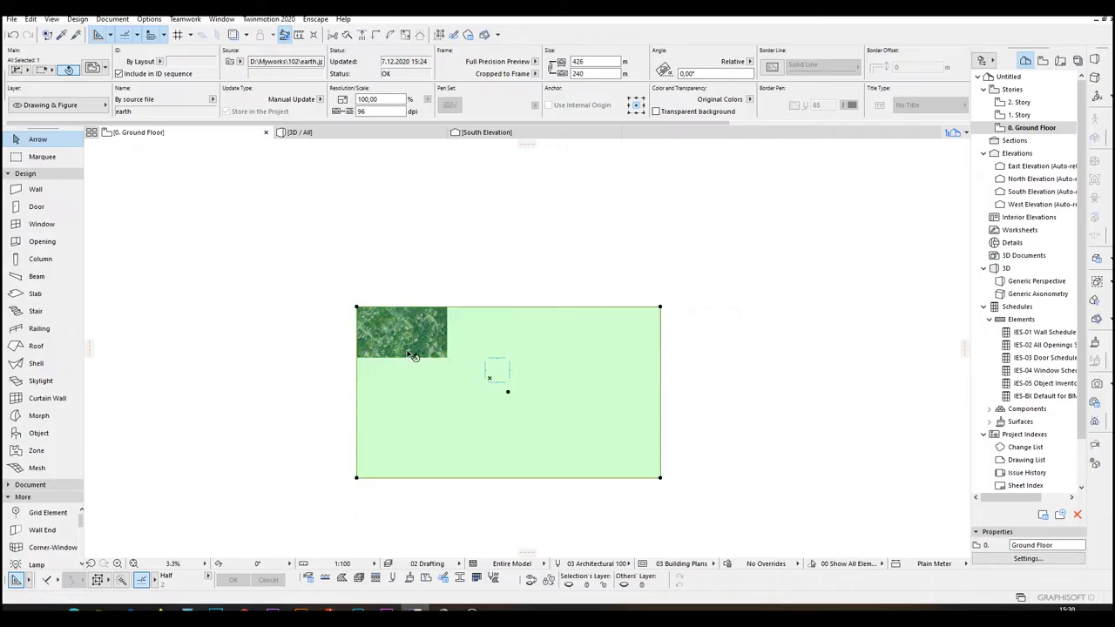
key("ctrl+z")
Step: Resize the placed drawing proportionally to 426 by 240 m by matching its lower-right corner to the mesh's, and deselect it
left_click(448, 358)
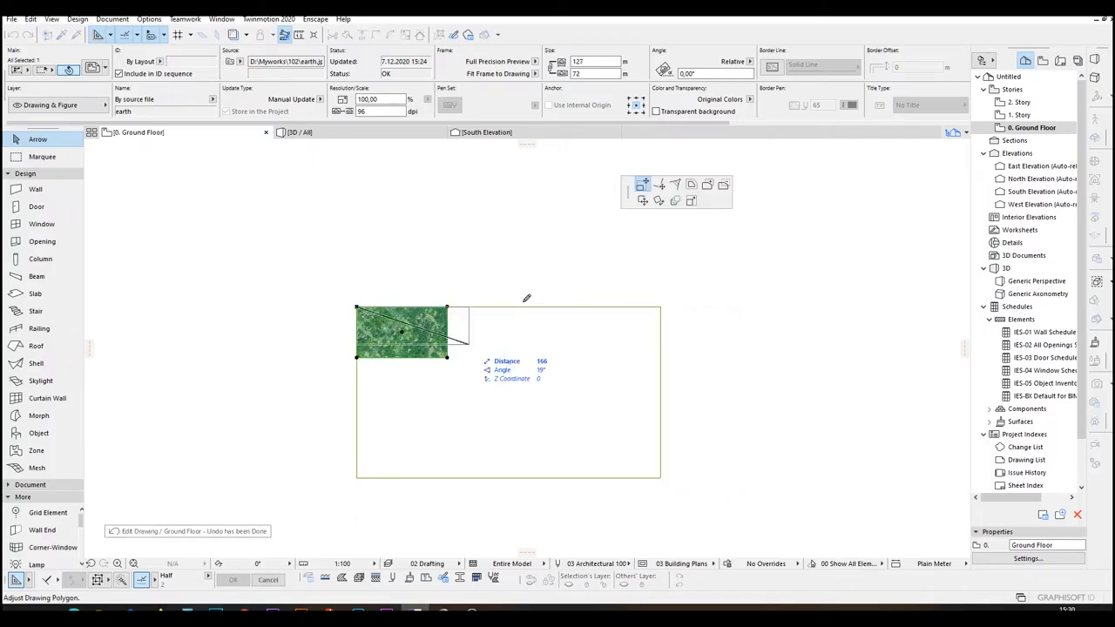
left_click(690, 200)
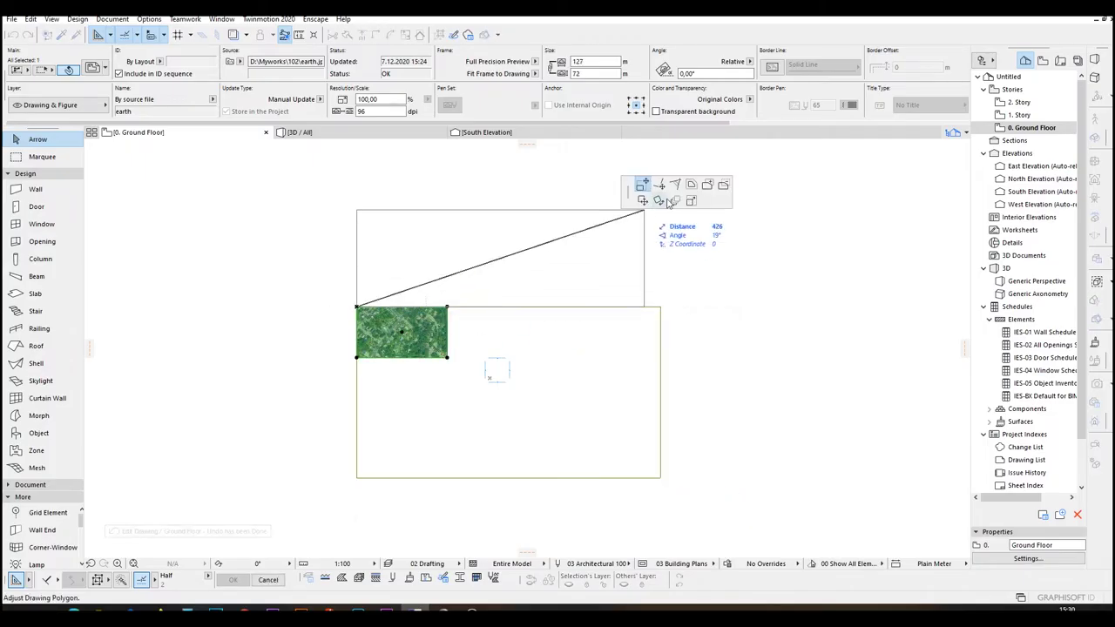
left_click(661, 478)
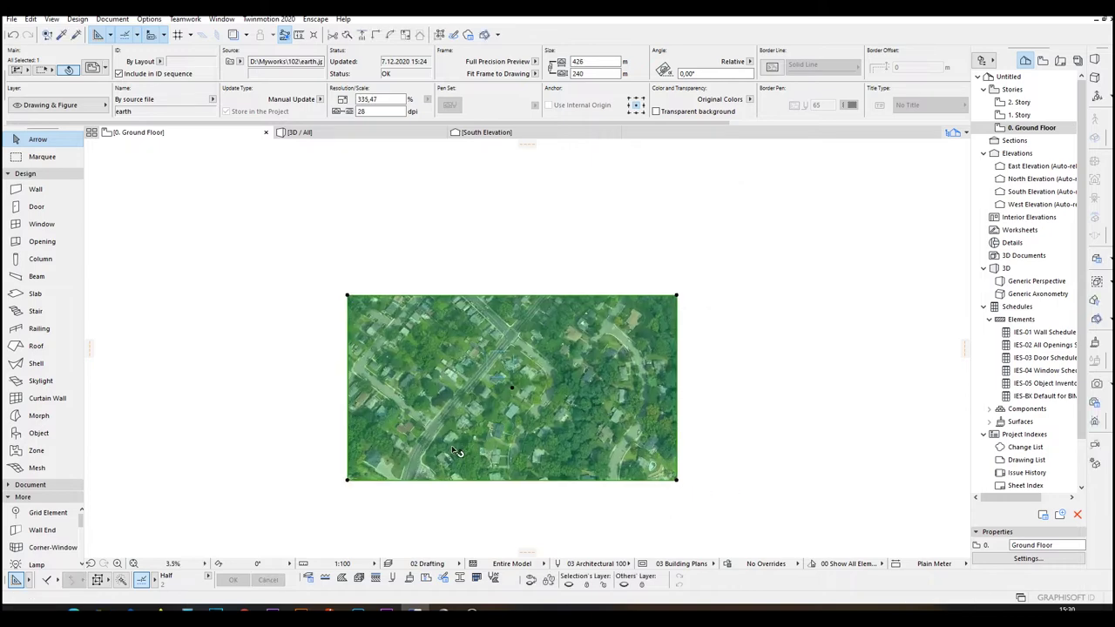
left_click(233, 420)
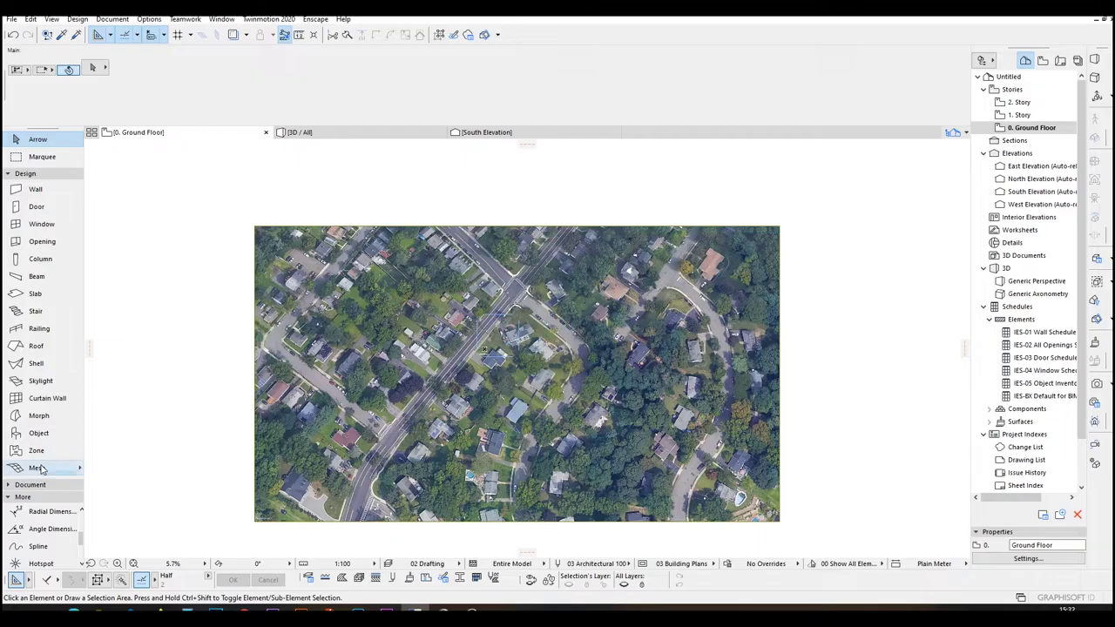
Step: Set the Mesh tool's default top surface override to Pavement - Asphalt Dark
left_click(39, 468)
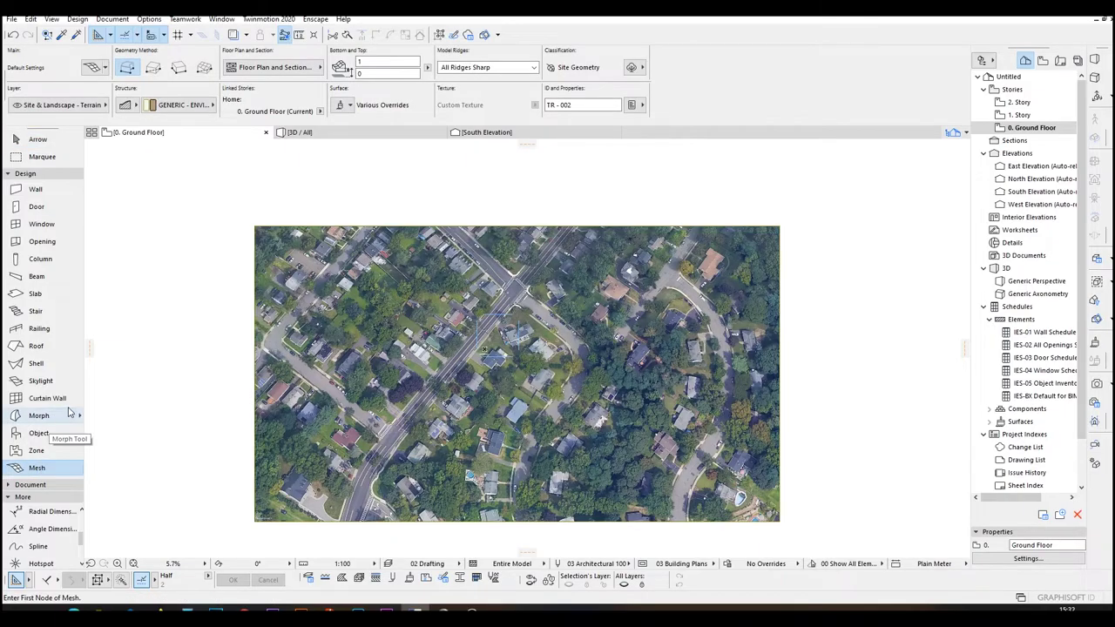
key("ctrl+t")
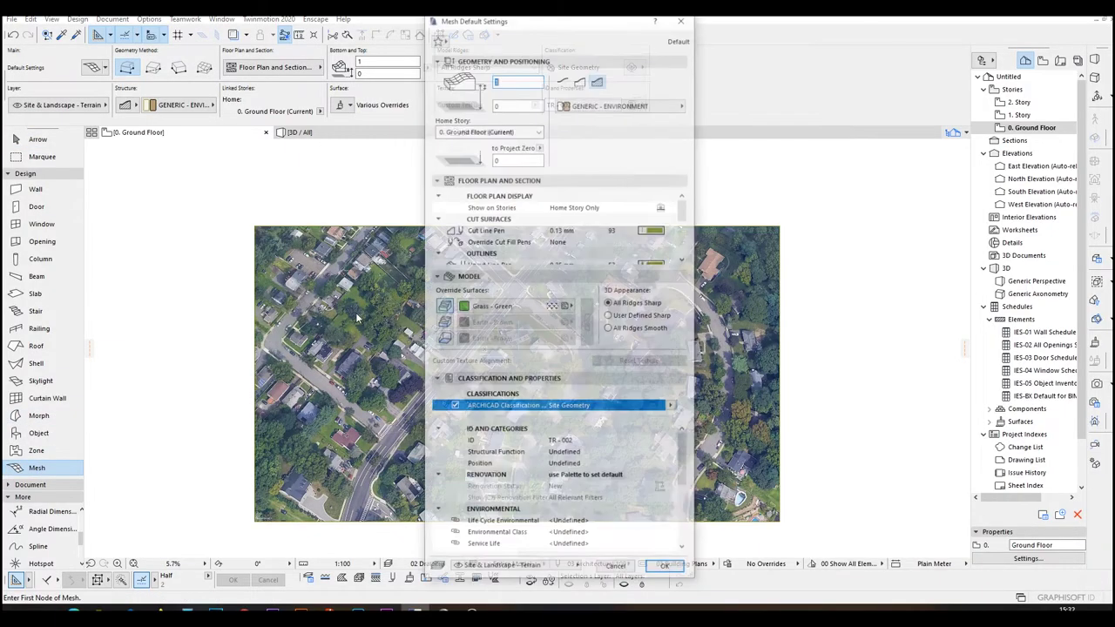
left_click(505, 308)
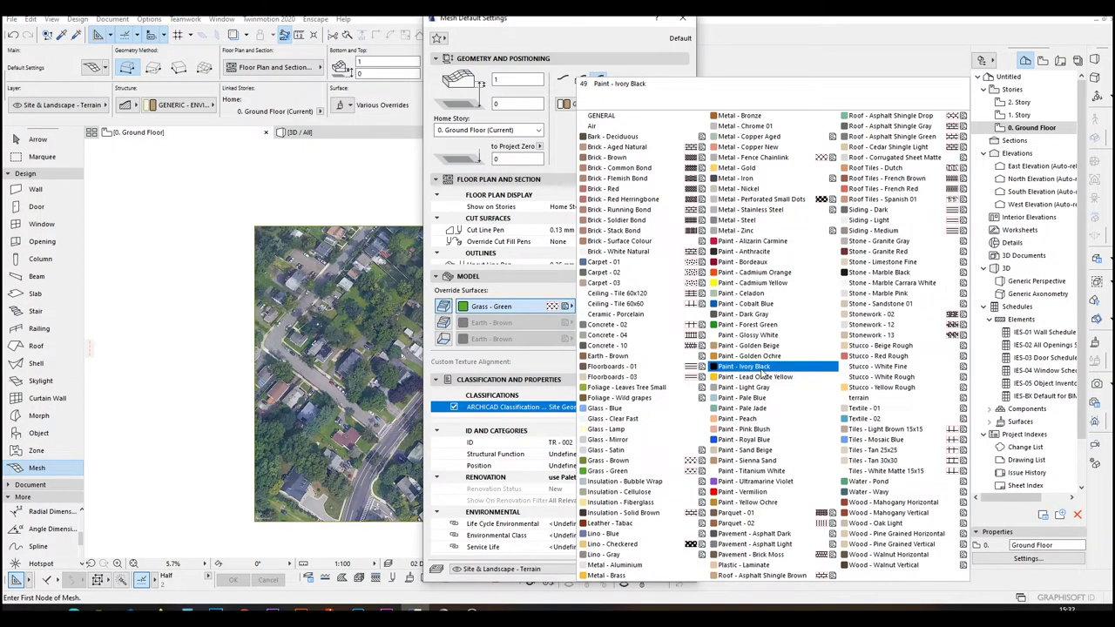
left_click(751, 533)
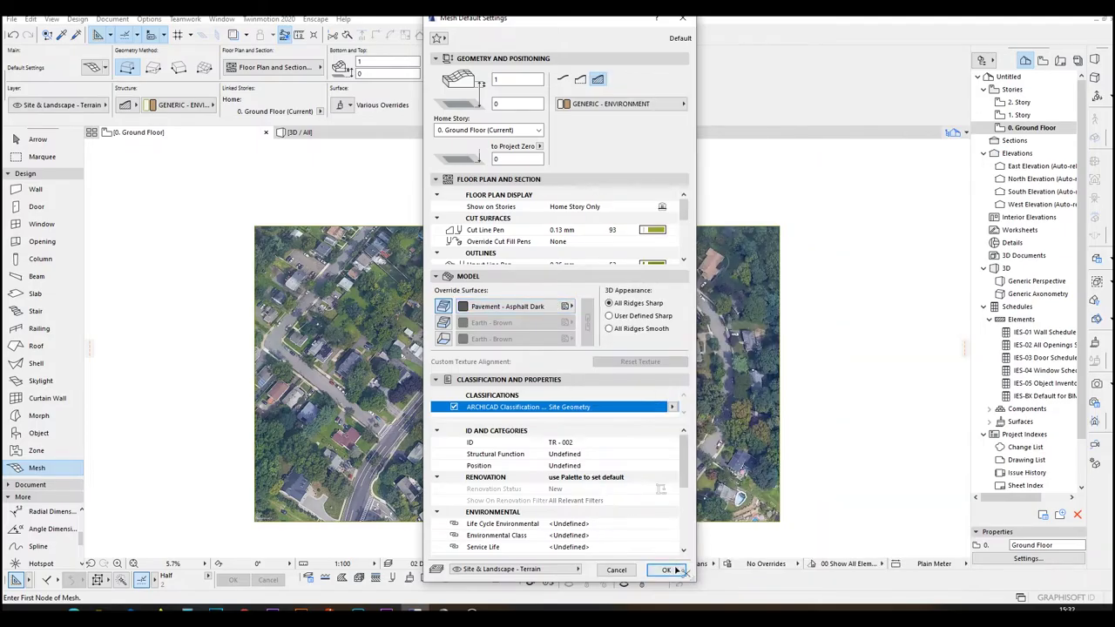
left_click(666, 570)
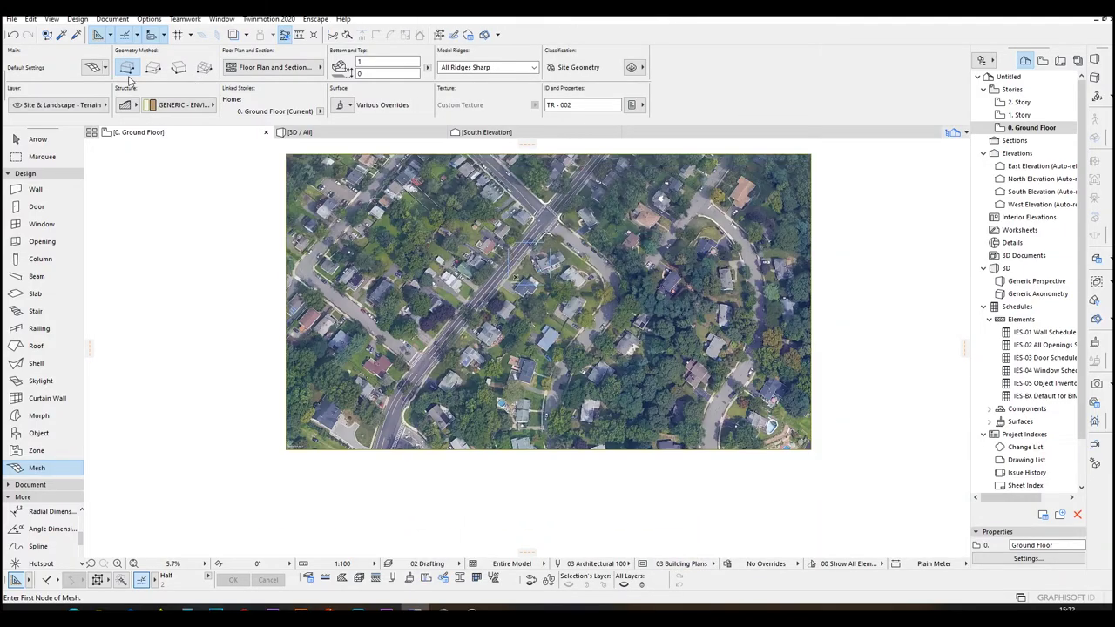
Step: Start a mesh outline where the main road's left kerb meets the image's lower edge and trace the kerb upwards with straight segments
scroll(380, 457, "up", 5)
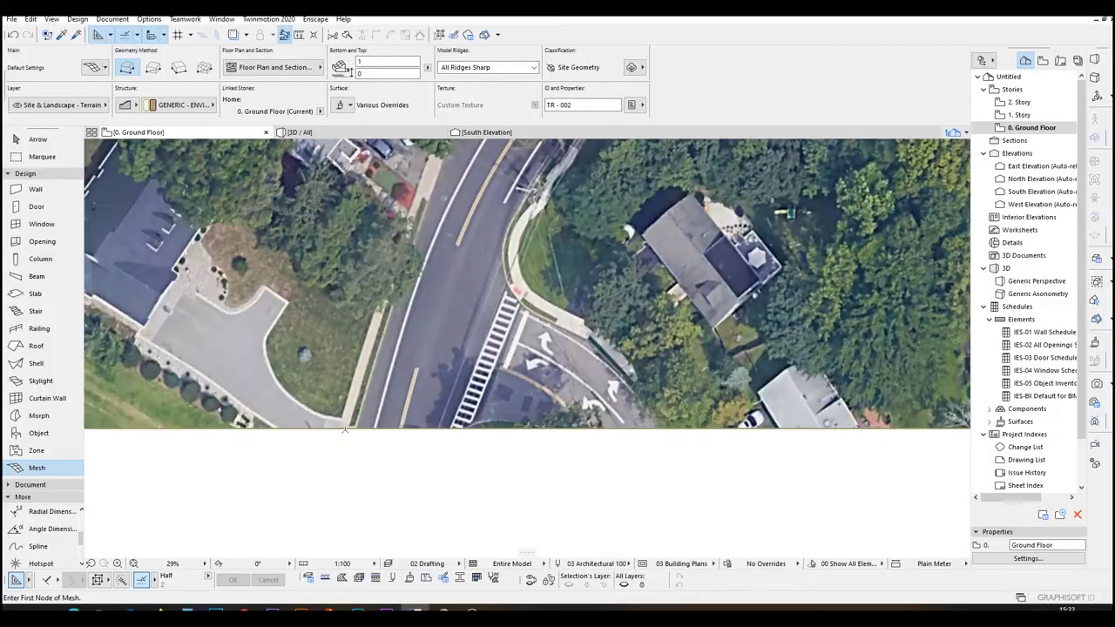
left_click(357, 428)
middle_click_drag(404, 292, 405, 361)
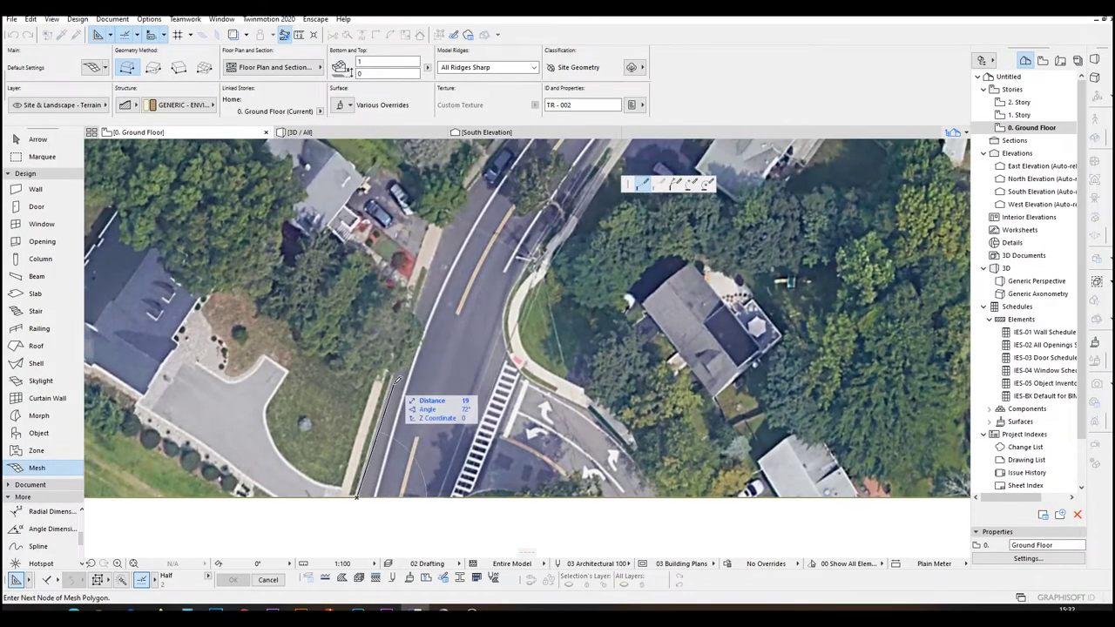
left_click(427, 263)
scroll(446, 228, "up", 2)
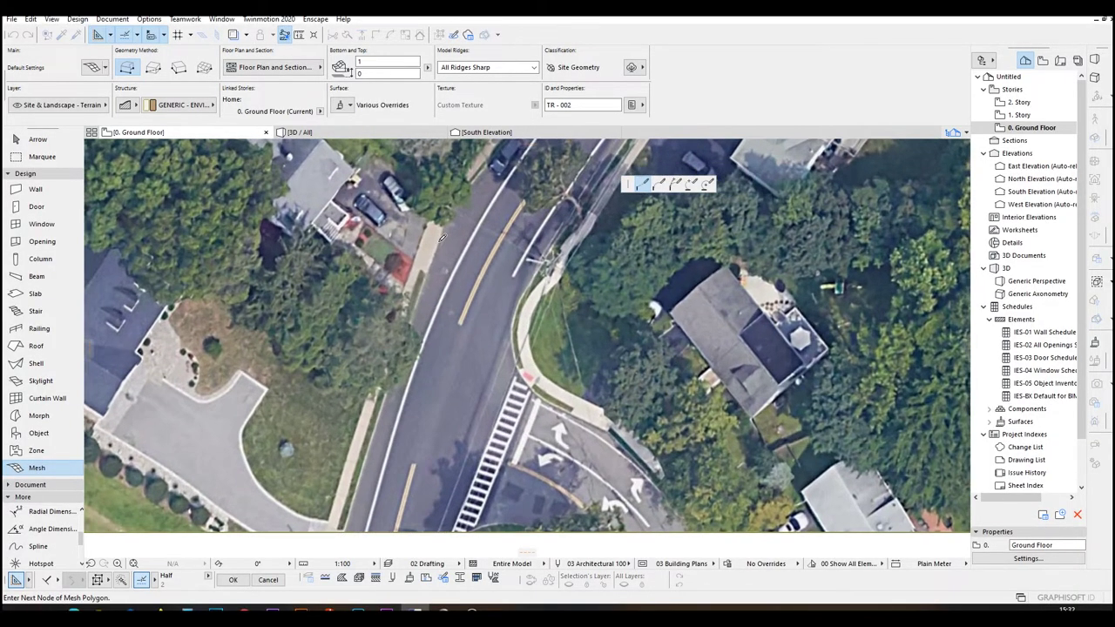
middle_click_drag(446, 228, 398, 370)
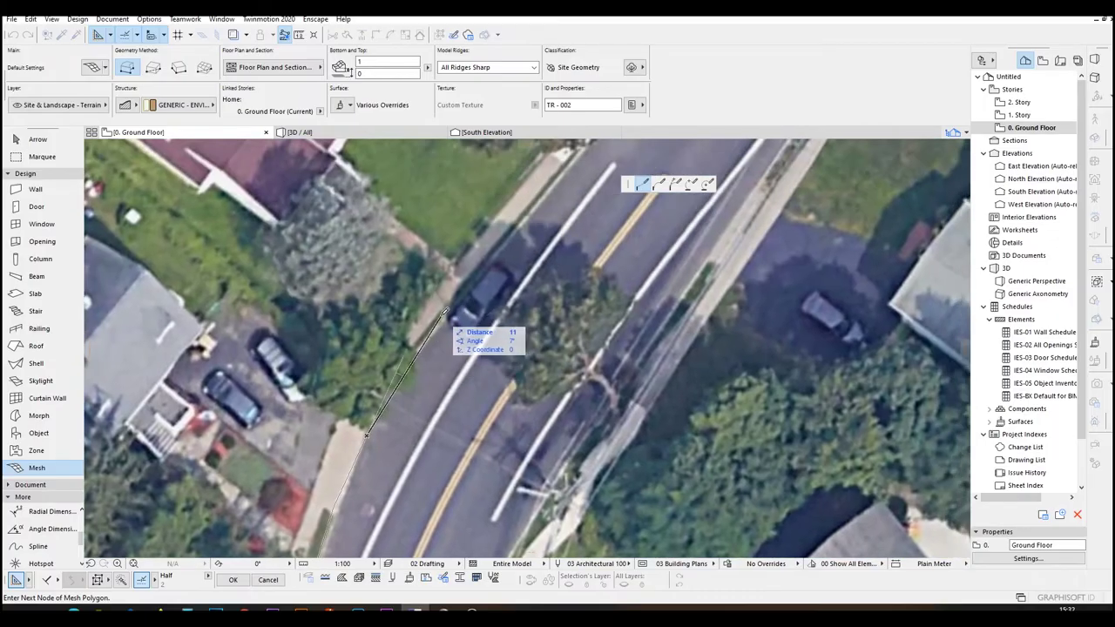
Step: Continue the mesh outline along the main road's left kerb with tangential arc segments up to the crossroads
left_click(660, 183)
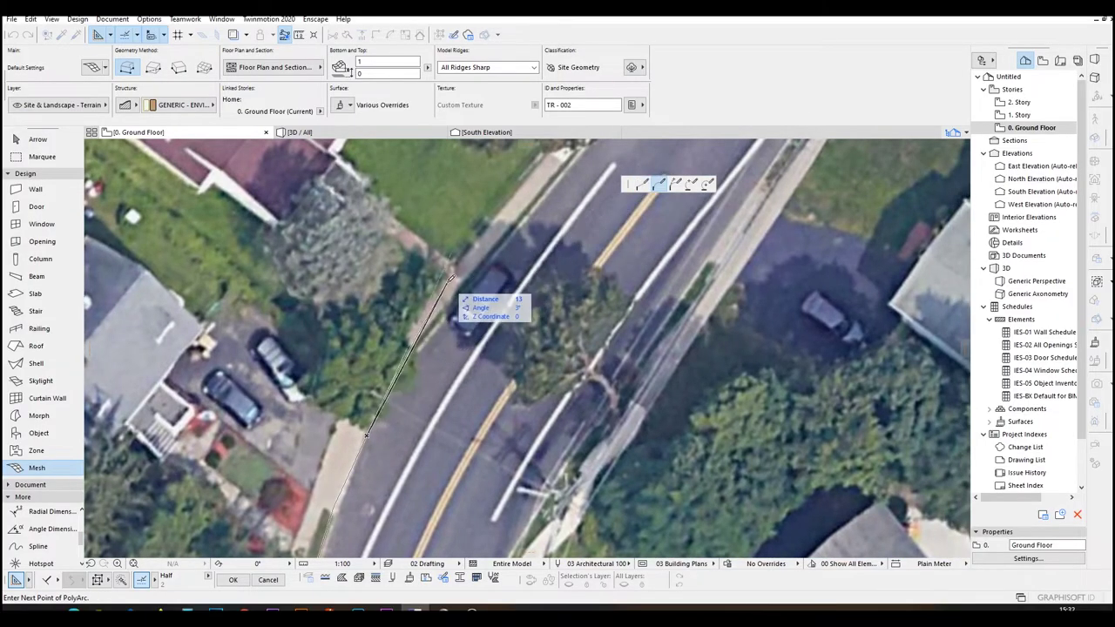
left_click(461, 283)
middle_click_drag(593, 165, 402, 359)
scroll(440, 291, "down", 1)
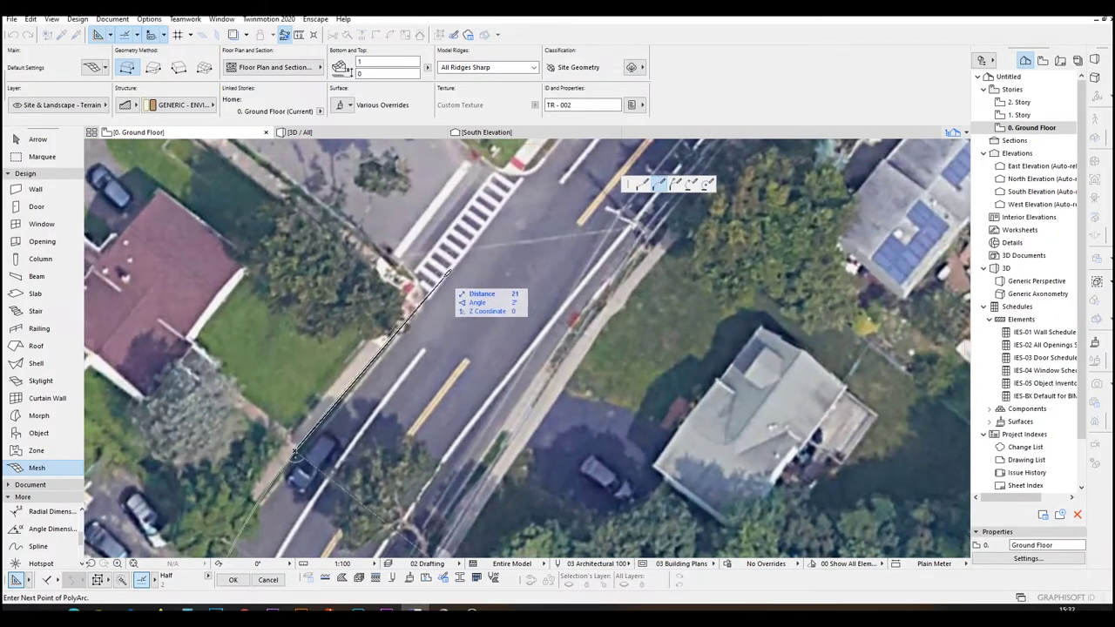
middle_click_drag(506, 231, 414, 397)
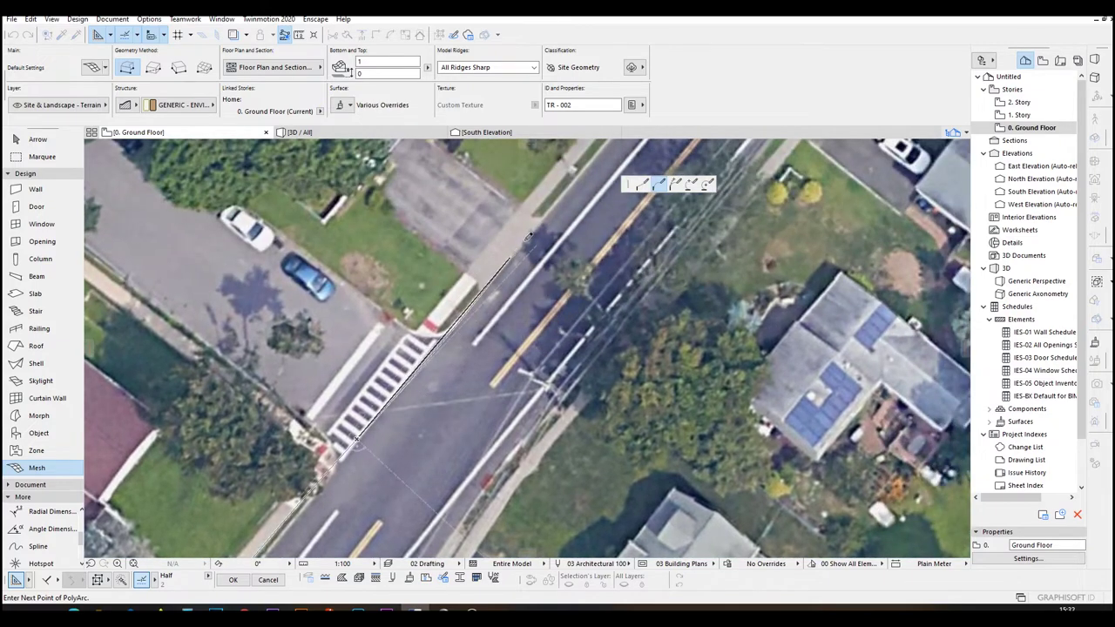
middle_click_drag(529, 236, 432, 348)
middle_click_drag(518, 228, 418, 394)
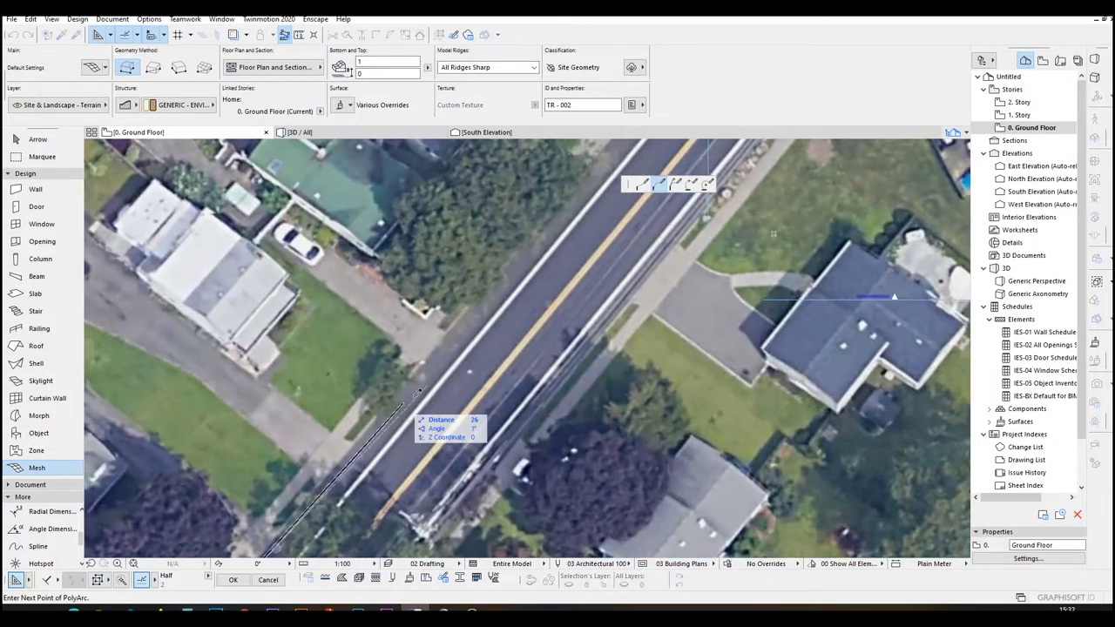
middle_click_drag(623, 166, 466, 355)
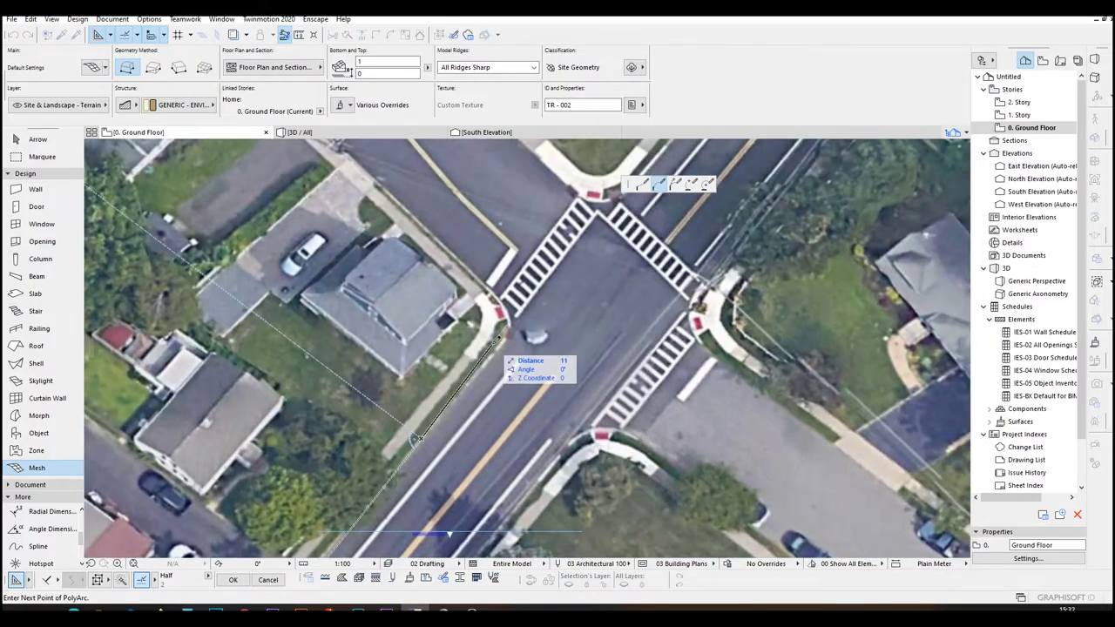
scroll(514, 324, "down", 2)
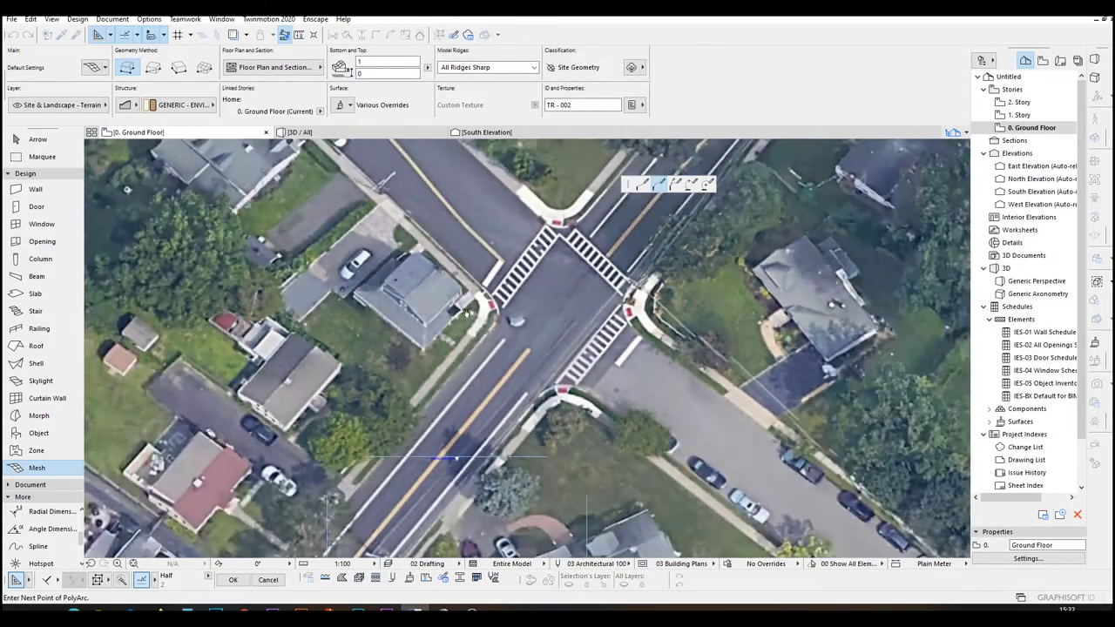
Step: Carry the mesh outline around the crossroads' left corner and along the side street's left kerb to the image's upper edge
middle_click_drag(518, 319, 614, 452)
scroll(614, 451, "up", 2)
middle_click_drag(467, 302, 632, 412)
scroll(410, 237, "down", 1)
middle_click_drag(365, 171, 595, 396)
left_click(593, 395)
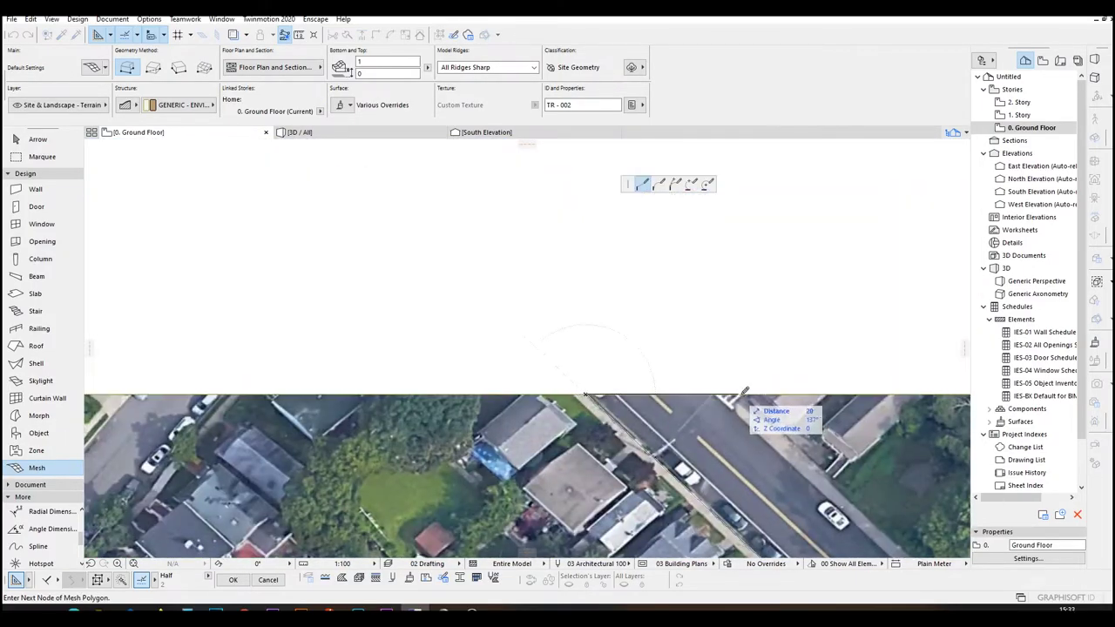
Step: Carry the mesh outline across the upper-left street at the image's upper edge, down its right kerb and around the crossroads' upper corner
left_click(742, 393)
middle_click_drag(741, 394, 231, 159)
left_click(538, 450)
key("f")
scroll(582, 434, "down", 1)
middle_click_drag(489, 375, 677, 378)
key("BackSpace")
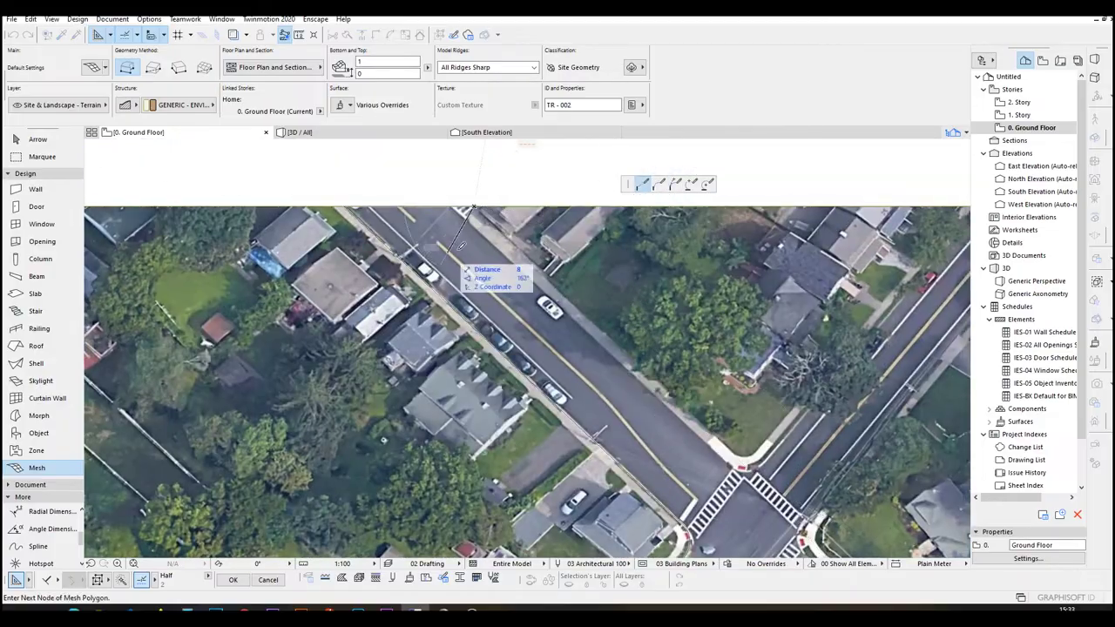
scroll(744, 463, "up", 2)
left_click(721, 454)
key("f")
left_click(775, 453)
Step: Trace the upper-right street's kerb to the image's upper edge, cross the street and return along its opposite kerb around the crossroads' right corner
middle_click_drag(739, 337, 375, 526)
left_click(736, 271)
left_click(834, 274)
middle_click_drag(636, 444, 684, 277)
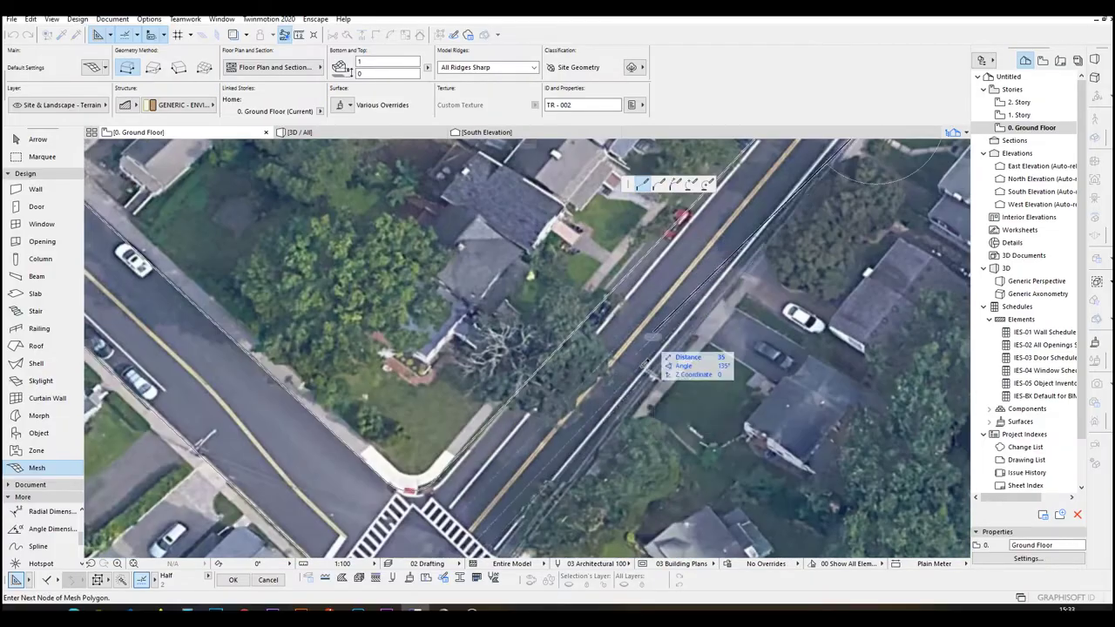
left_click(657, 400)
middle_click_drag(656, 400, 682, 245)
left_click(569, 474)
left_click(643, 185)
Step: Trace the outer kerb of the curving lower-right street with a straight segment and tangential arcs down to the image's lower edge
scroll(608, 289, "down", 4)
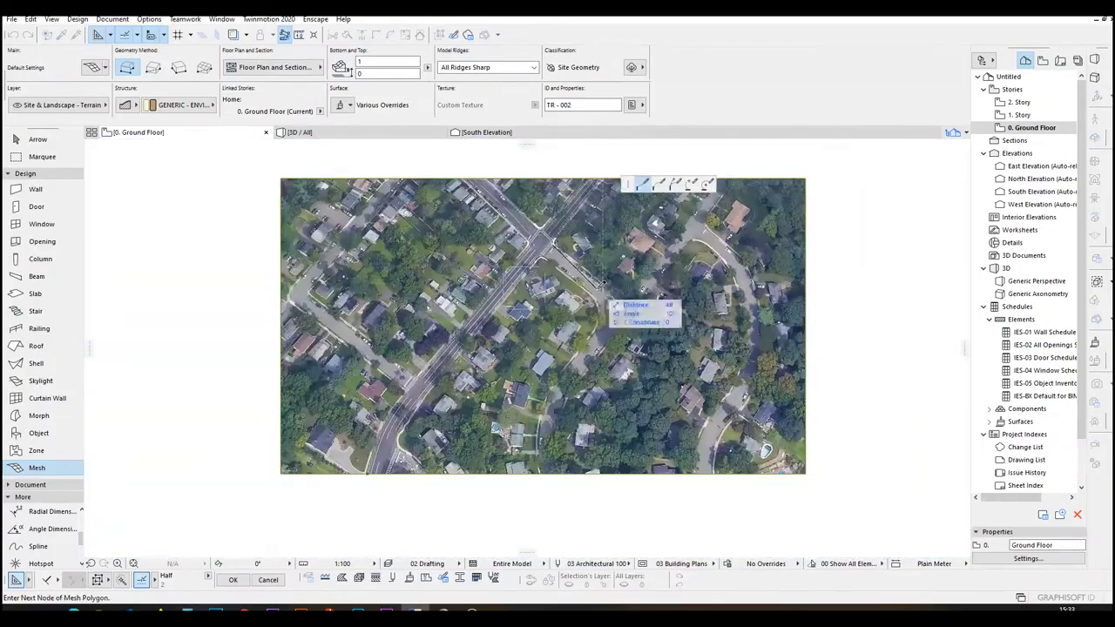
scroll(620, 372, "up", 4)
left_click(606, 373)
middle_click_drag(730, 523, 657, 230)
key("f")
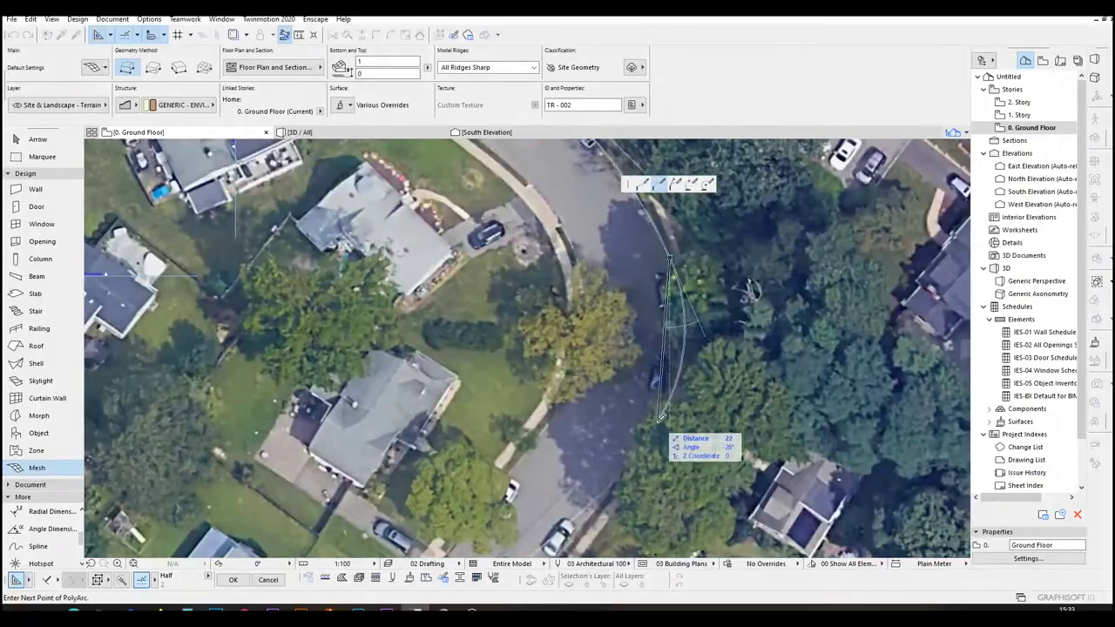
middle_click_drag(595, 519, 597, 394)
left_click(597, 394)
middle_click_drag(523, 514, 592, 270)
middle_click_drag(435, 474, 453, 418)
left_click(453, 418)
middle_click_drag(453, 522, 510, 244)
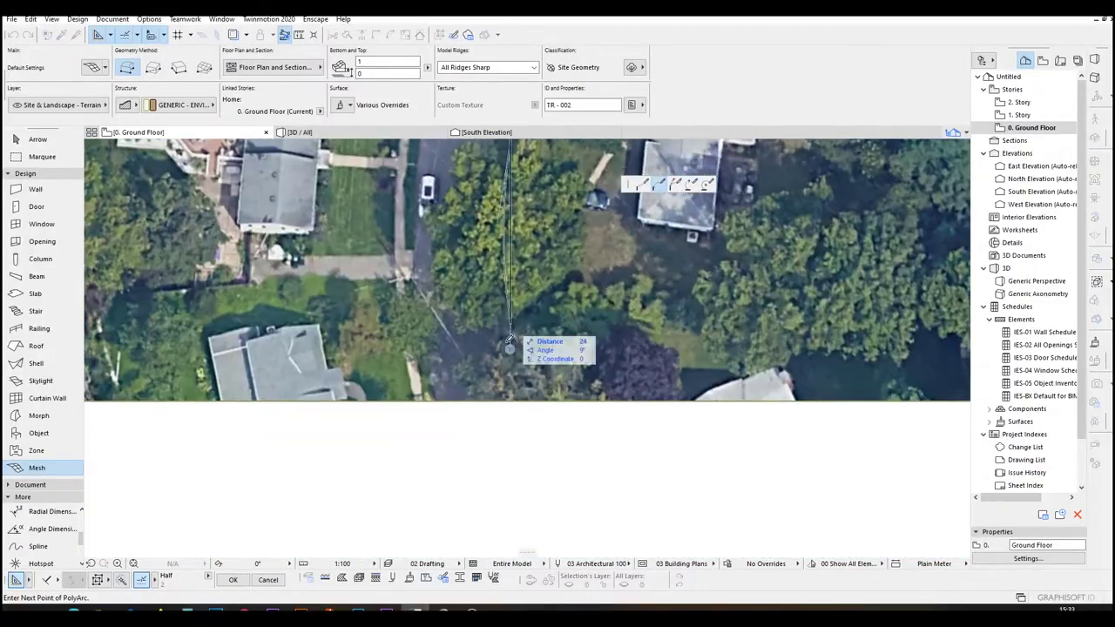
left_click(518, 401)
Step: Cross the curving street at the image's lower edge and trace its inner kerb upwards with arc segments past the bend
left_click(643, 184)
left_click(425, 401)
left_click(413, 158)
middle_click_drag(412, 158, 378, 374)
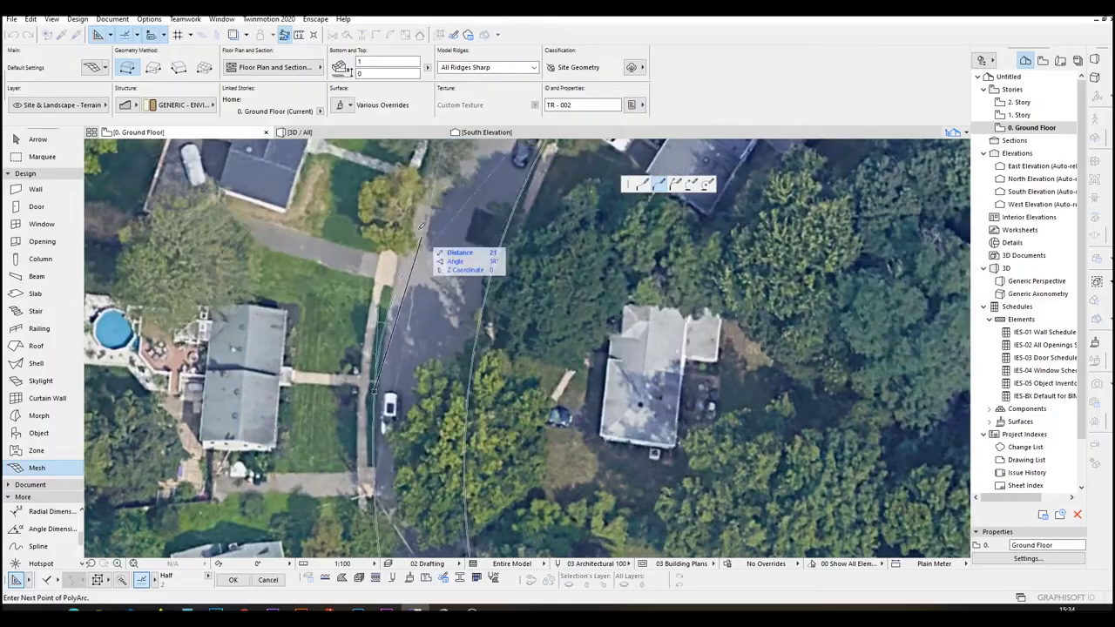
left_click(427, 226)
middle_click_drag(427, 226, 323, 522)
middle_click_drag(514, 174, 427, 488)
left_click(528, 202)
middle_click_drag(527, 203, 521, 375)
middle_click_drag(474, 269, 539, 361)
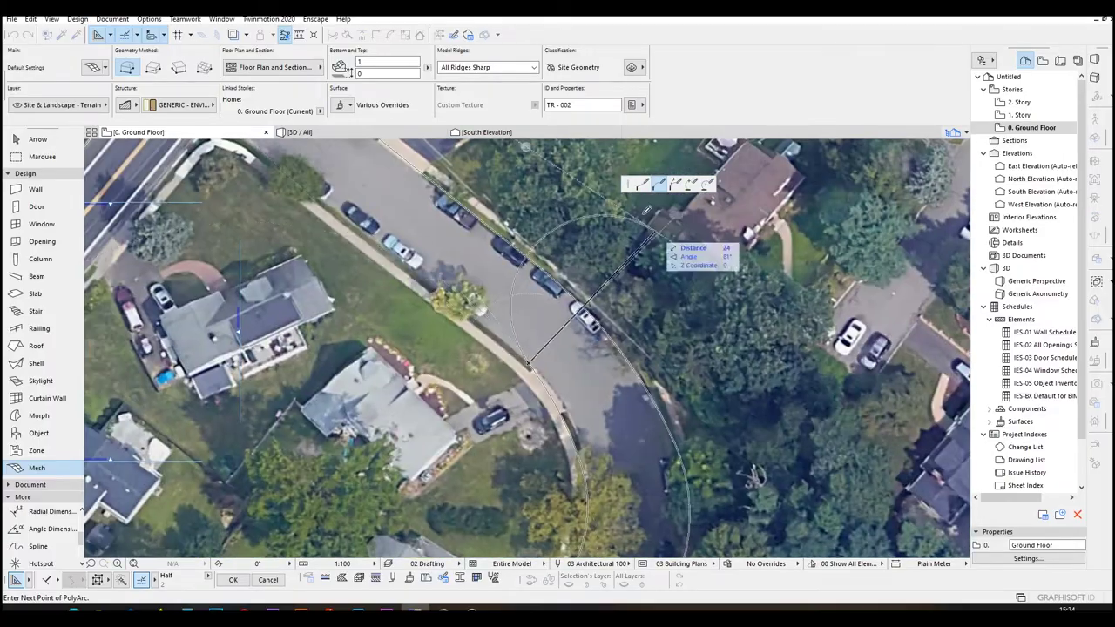
scroll(527, 359, "up", 3)
left_click(506, 347)
Step: Continue the mesh outline straight to the crossroads and round its lower corner with an arc onto the main road's right kerb
left_click(643, 185)
scroll(401, 227, "down", 4)
middle_click_drag(400, 226, 561, 363)
scroll(545, 335, "up", 3)
left_click(540, 338)
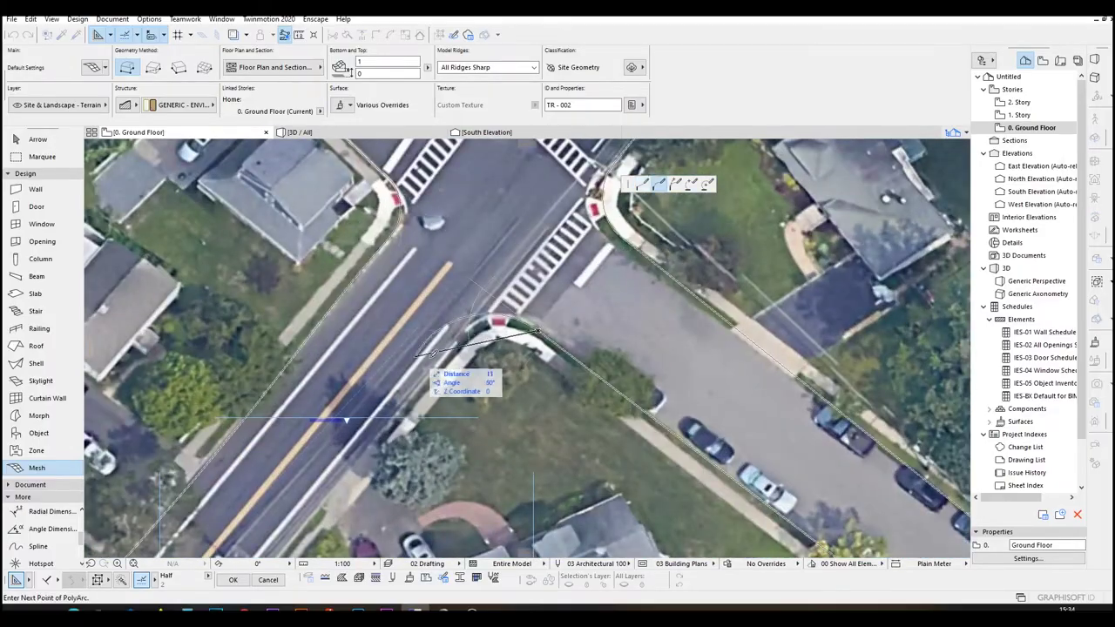
left_click(427, 361)
left_click(643, 184)
Step: Trace the main road's right kerb downwards with straight and arc segments to the junction near the image's lower edge
scroll(392, 427, "down", 3)
middle_click_drag(340, 471, 453, 305)
scroll(531, 309, "up", 2)
left_click(560, 289)
scroll(436, 368, "down", 3)
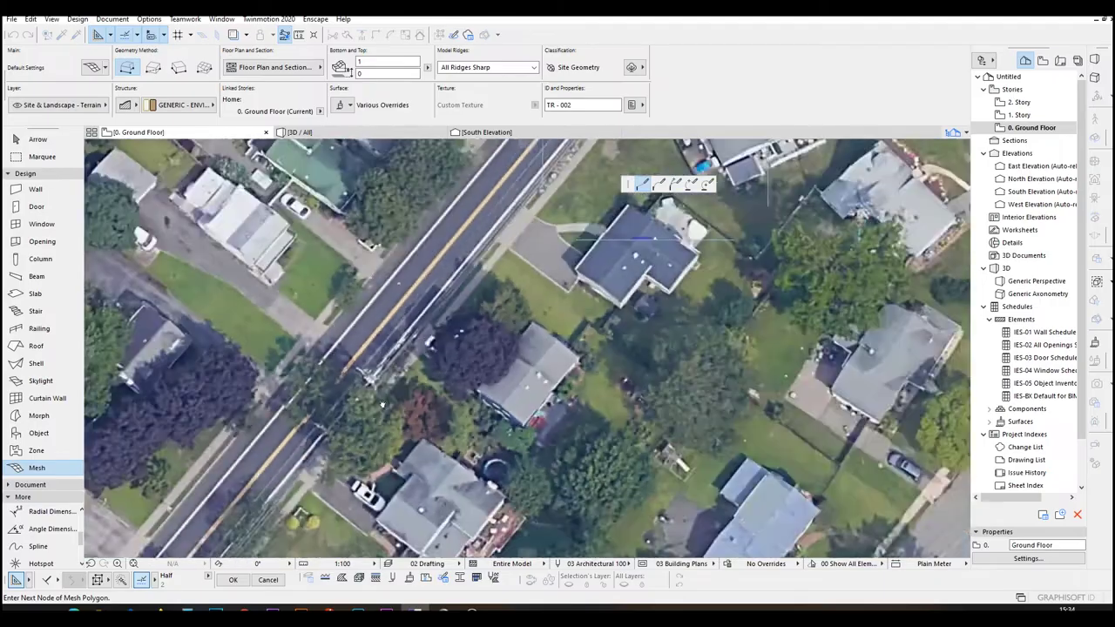
middle_click_drag(366, 418, 455, 289)
left_click(444, 291)
left_click(660, 185)
left_click(335, 437)
middle_click_drag(335, 437, 463, 162)
left_click(364, 310)
Step: Round the lower junction's corner, follow the side road's kerb to the image's lower edge and close the road mesh at its first node
left_click(369, 393)
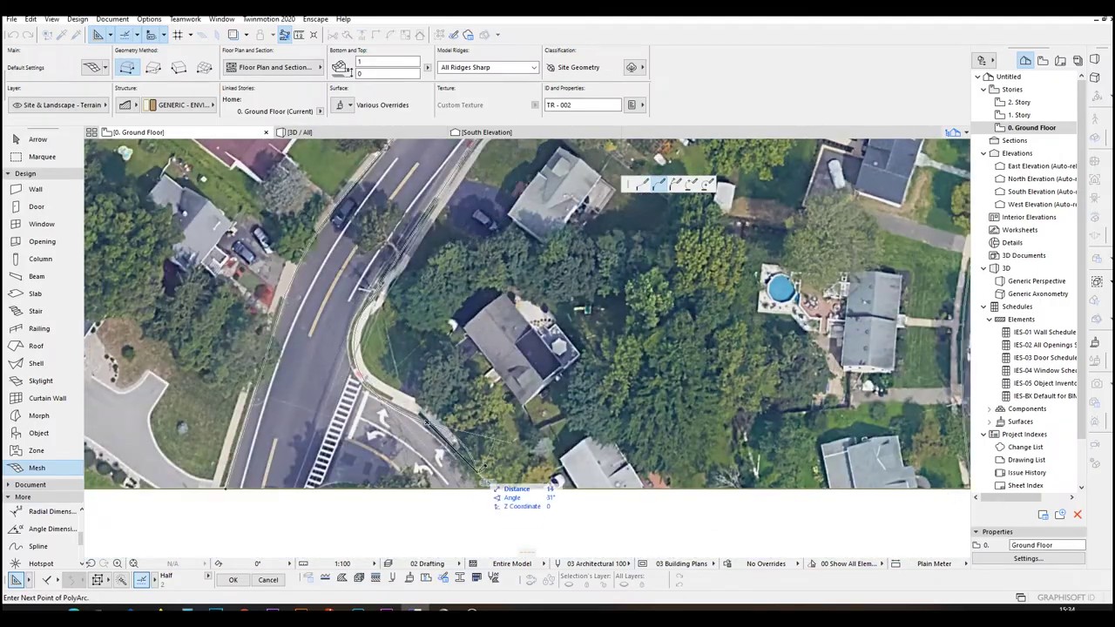
left_click(643, 185)
scroll(469, 502, "up", 2)
left_click(408, 386)
left_click(659, 185)
left_click(476, 482)
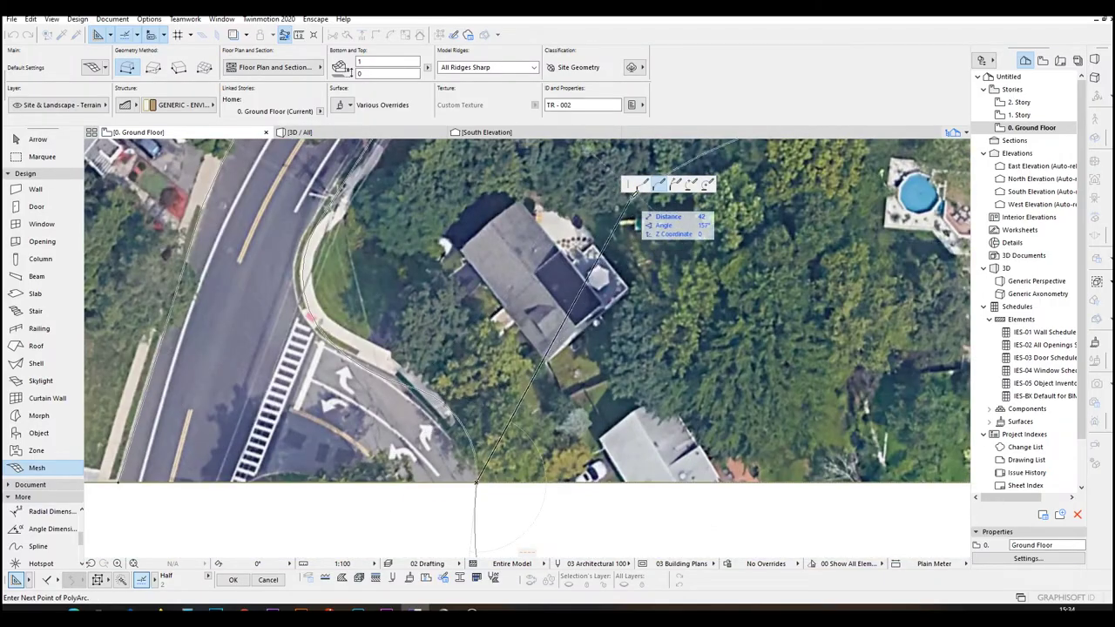
left_click(643, 185)
middle_click_drag(144, 479, 282, 476)
left_click(258, 478)
scroll(480, 288, "down", 4)
middle_click_drag(648, 197, 444, 507)
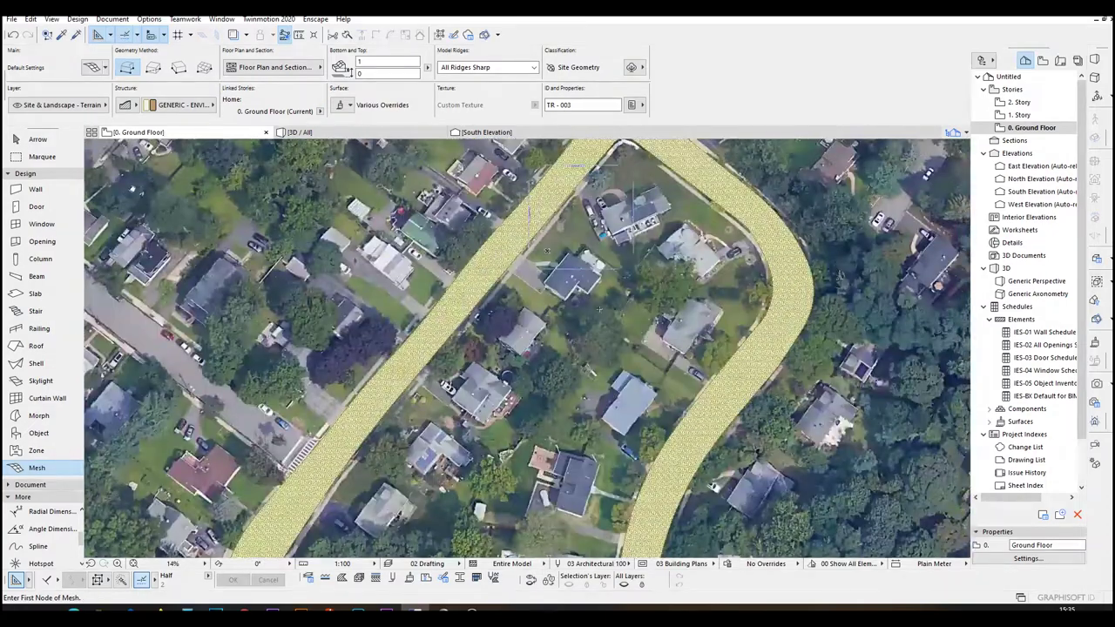
Step: Show the model in 3D, select the road mesh and open Solid Element Operations for it
middle_click_drag(600, 229, 476, 437)
scroll(598, 253, "down", 3)
scroll(599, 243, "up", 2)
key("Escape")
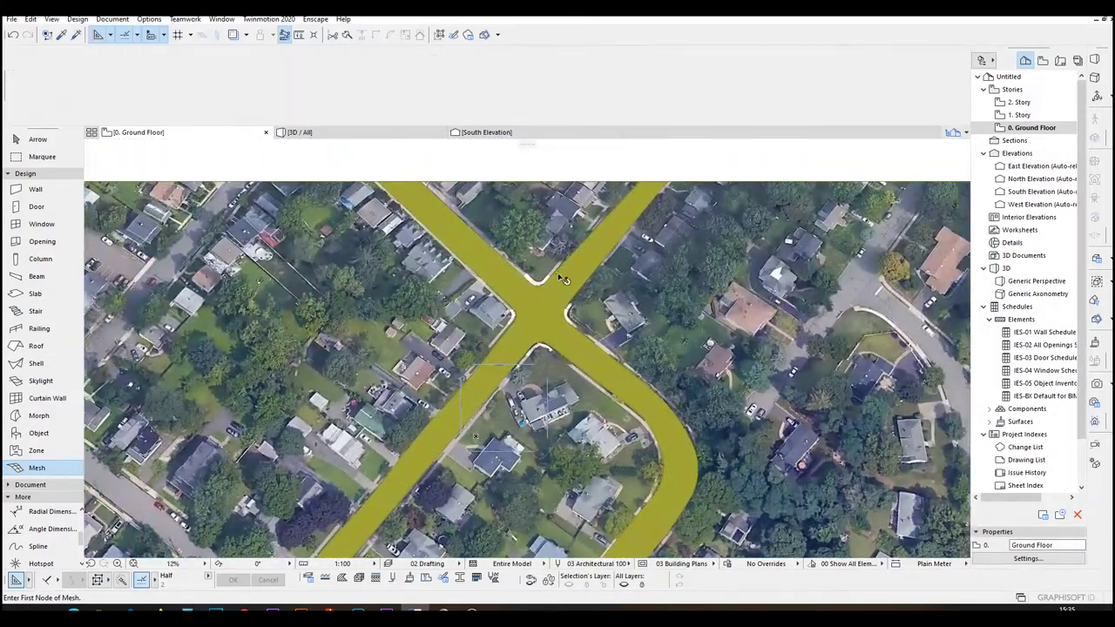
key("F3")
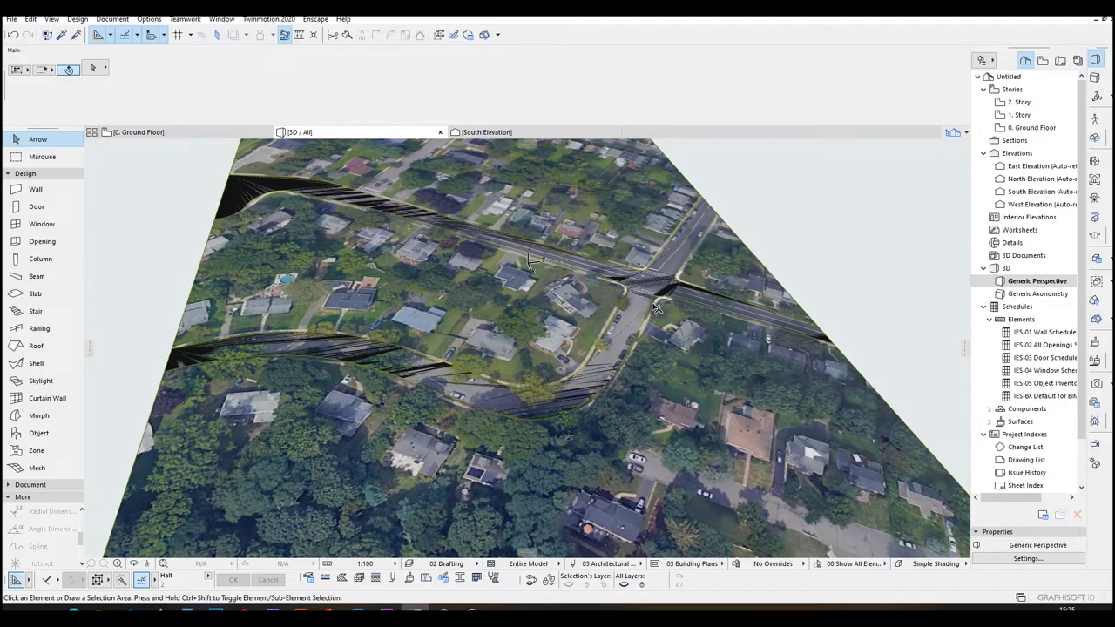
left_click(656, 307)
right_click(858, 235)
mouse_move(897, 353)
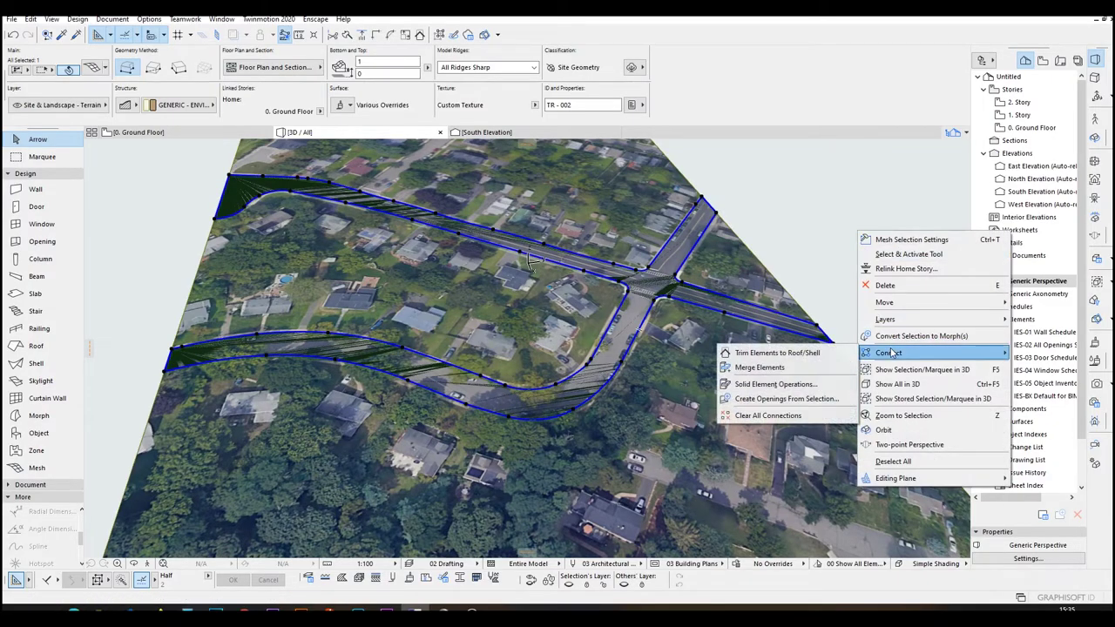
left_click(790, 391)
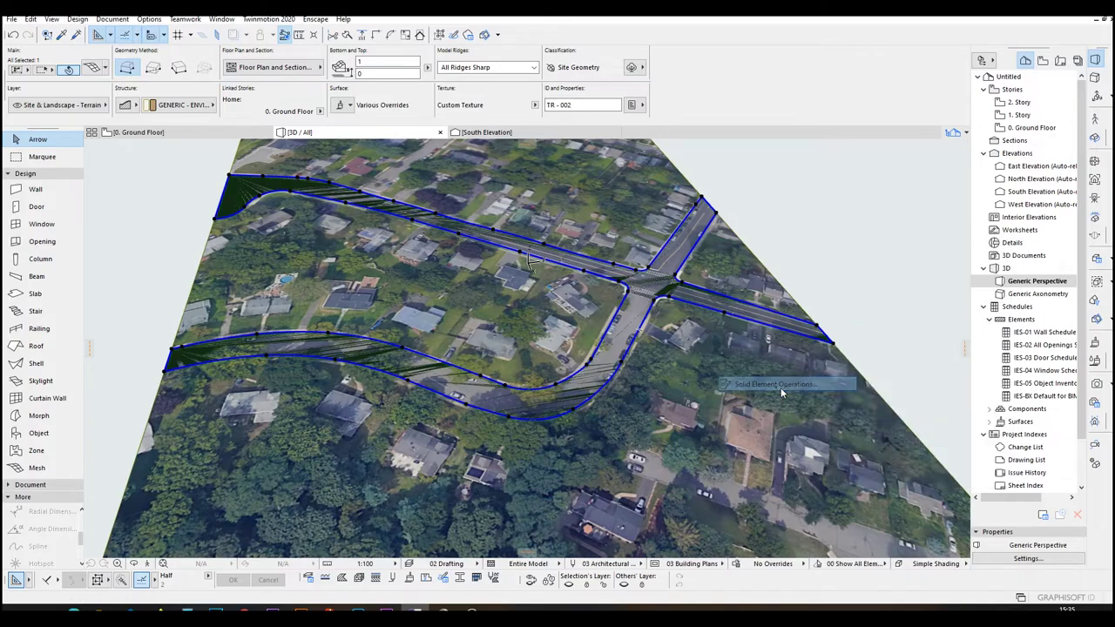
Step: Subtract the road mesh from the terrain mesh using Subtraction with upward extrusion and inspect the roads up close
left_click(739, 259)
left_click(861, 300)
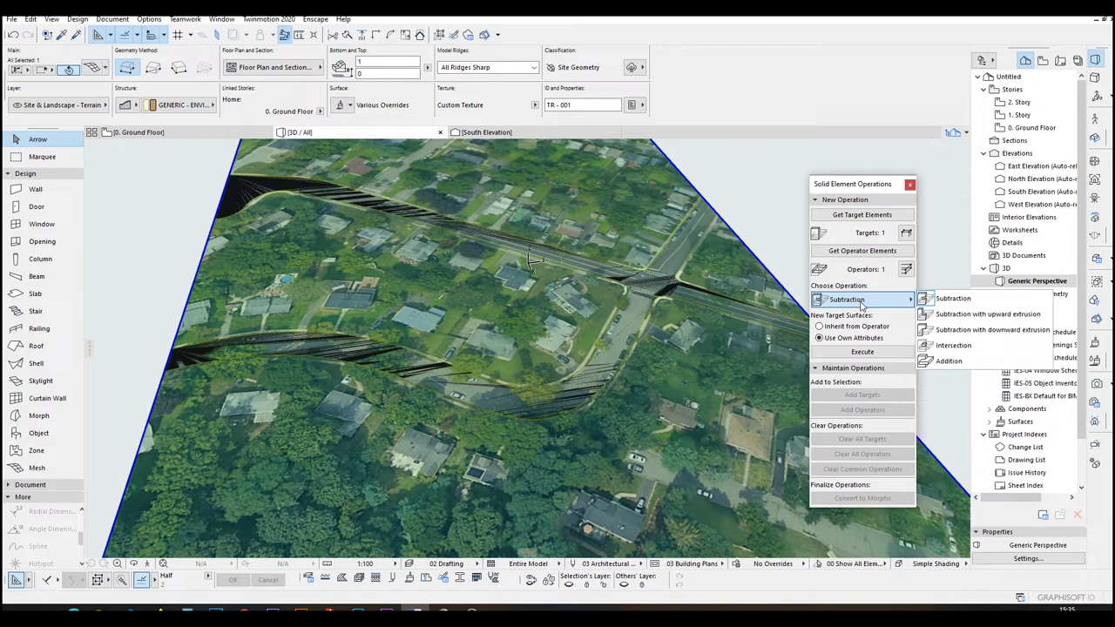
left_click(988, 314)
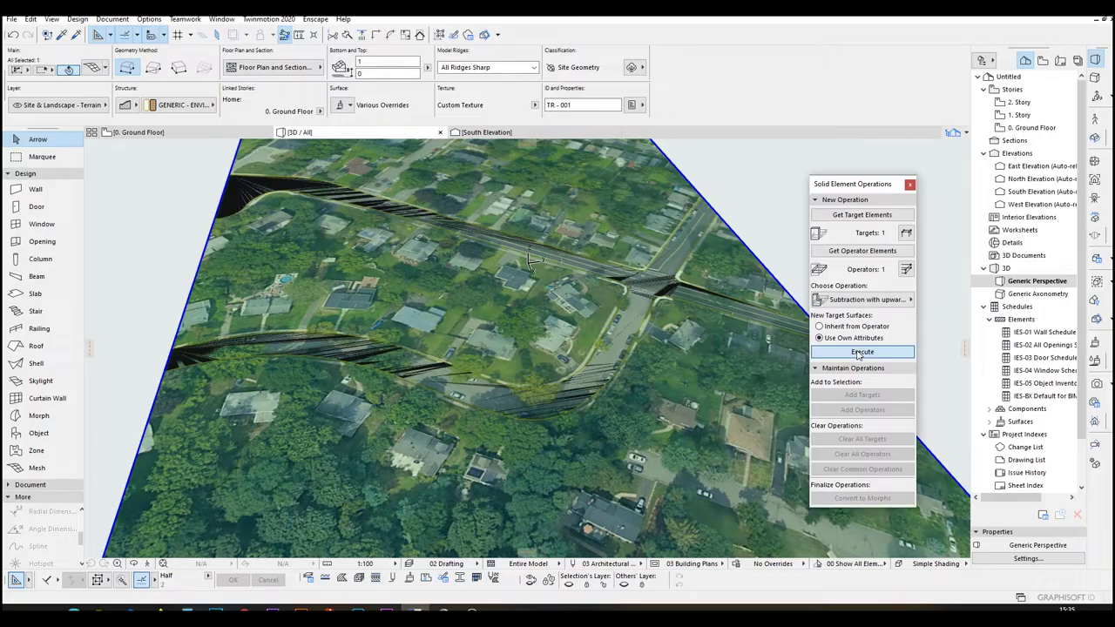
left_click(859, 355)
key("Escape")
middle_click_drag(532, 290, 69, 296, "shift")
scroll(479, 383, "up", 4)
middle_click_drag(510, 375, 405, 389)
scroll(433, 425, "up", 2)
scroll(405, 389, "up", 3)
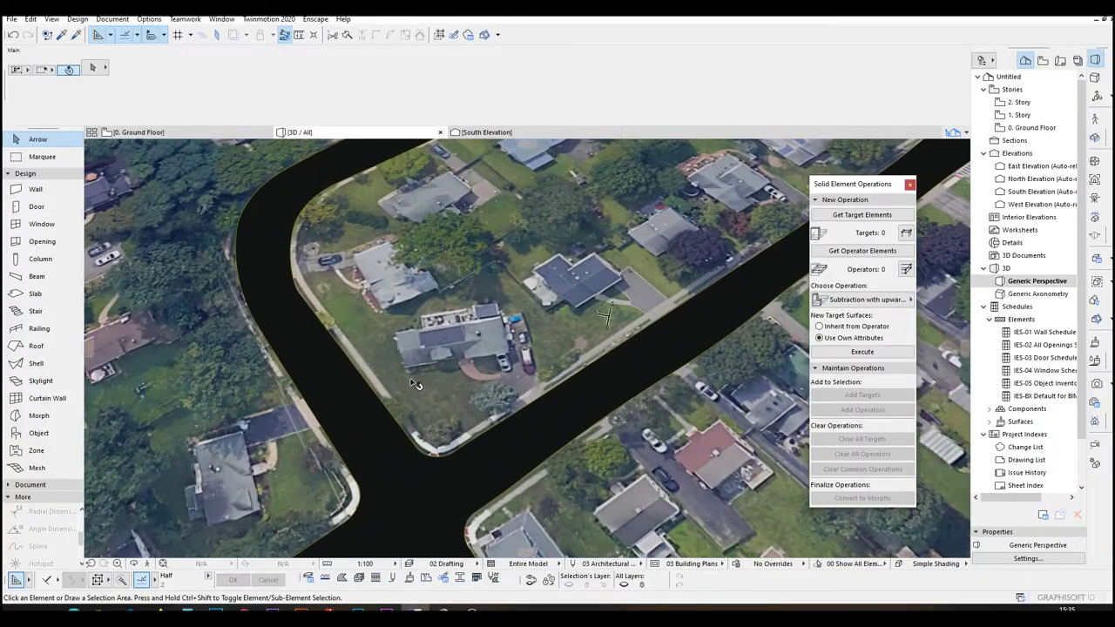
Step: On the ground floor plan, rotate the terrain and road meshes together about 49° clockwise so the main road runs horizontally
left_click(202, 133)
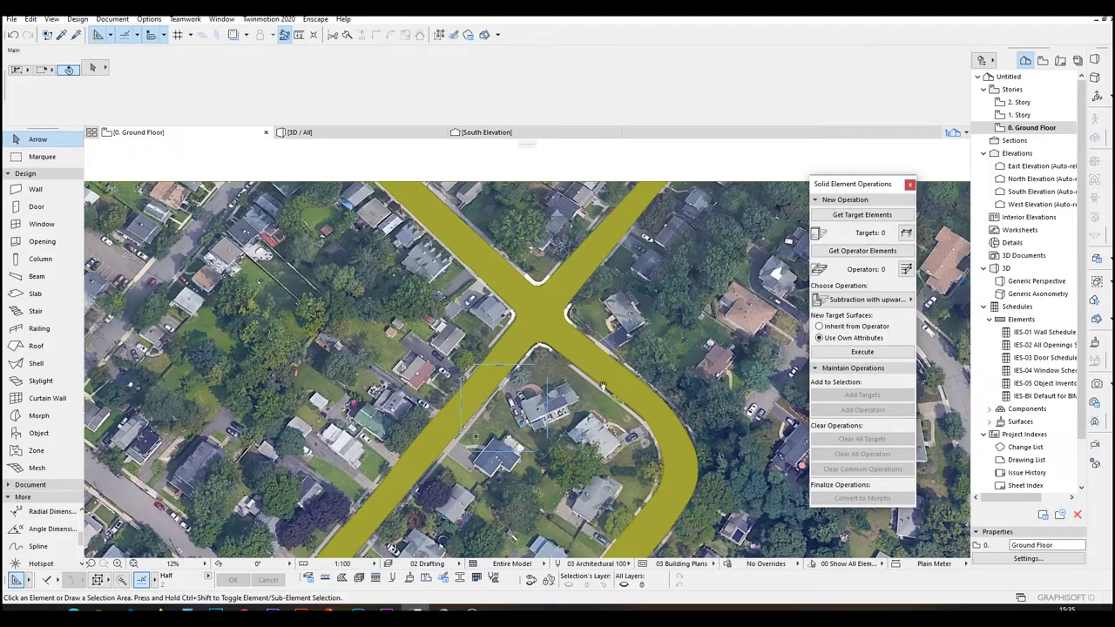
scroll(478, 314, "up", 1)
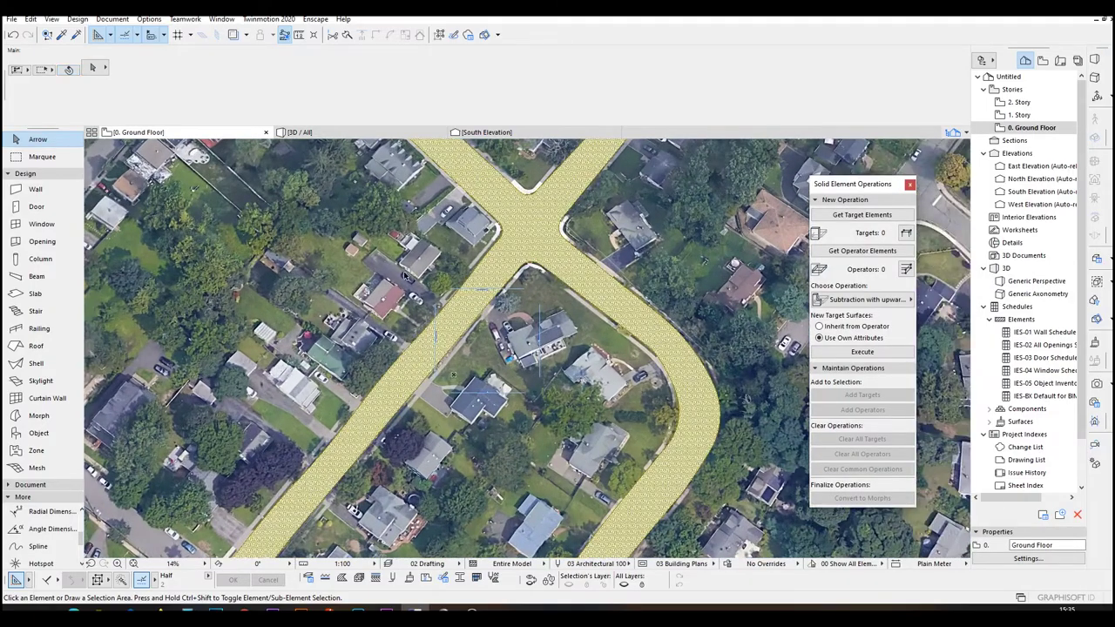
left_click(486, 289)
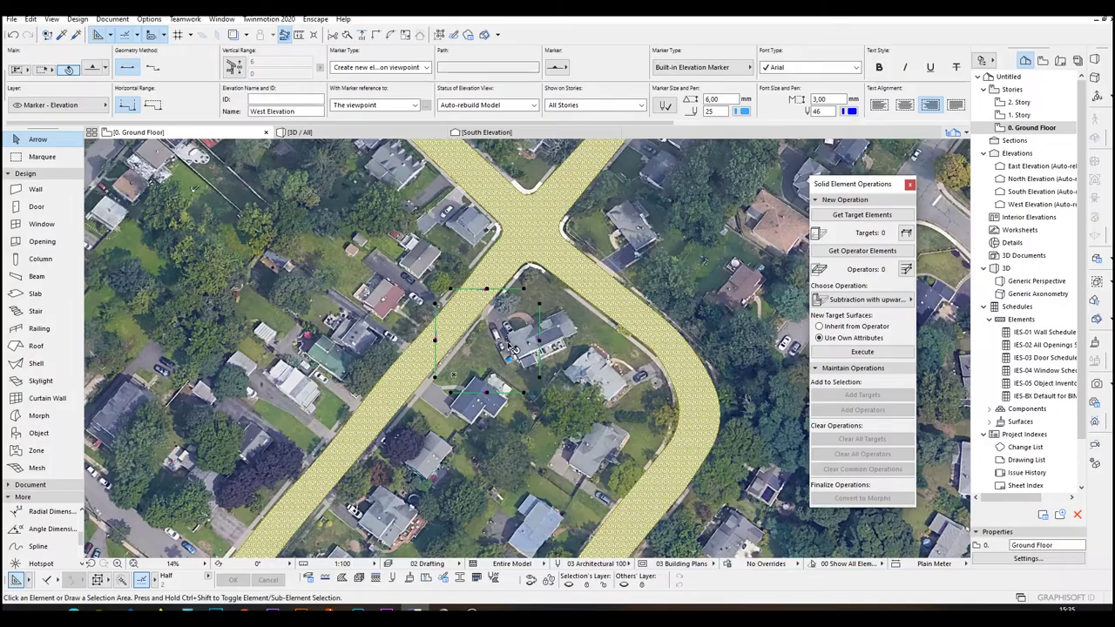
key("Escape")
scroll(549, 345, "down", 7)
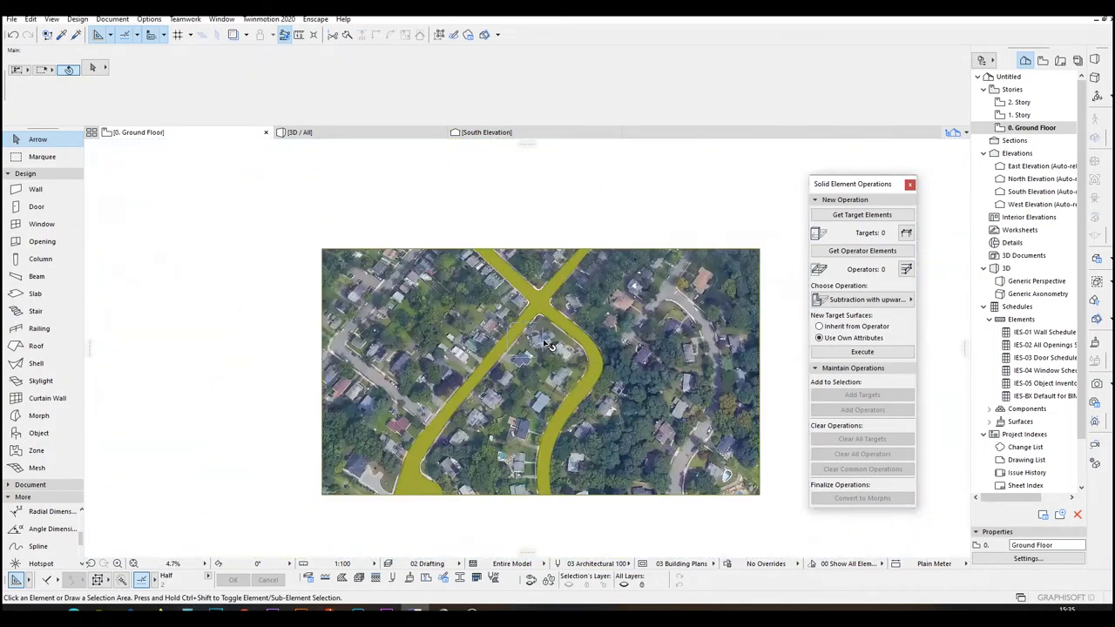
left_click(567, 235)
scroll(508, 316, "up", 6)
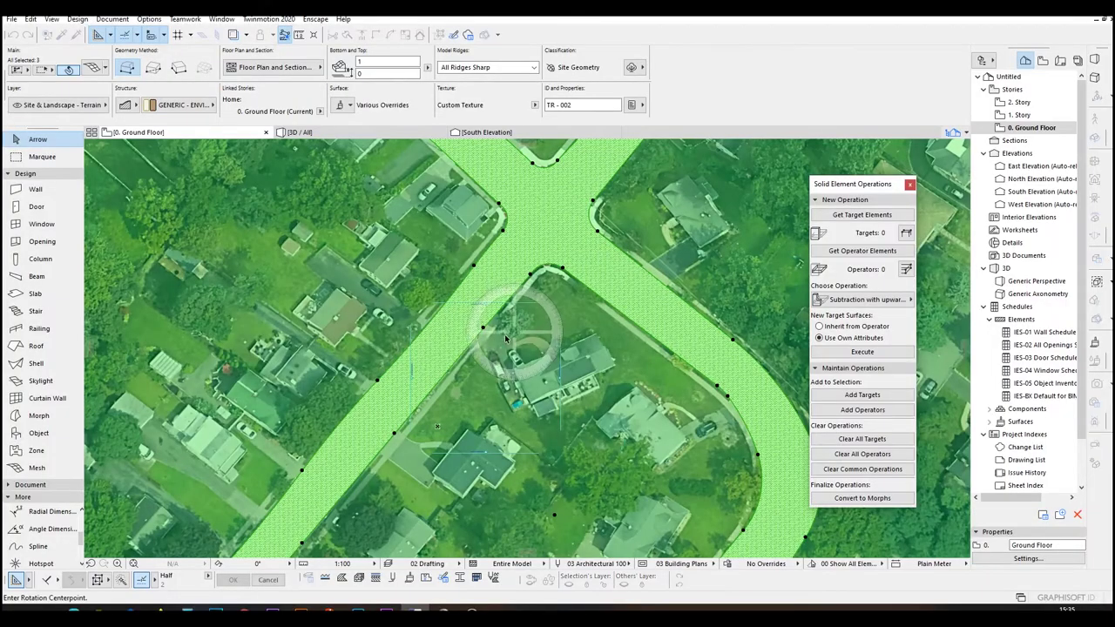
scroll(489, 342, "up", 2)
key("ctrl+e")
left_click(444, 360)
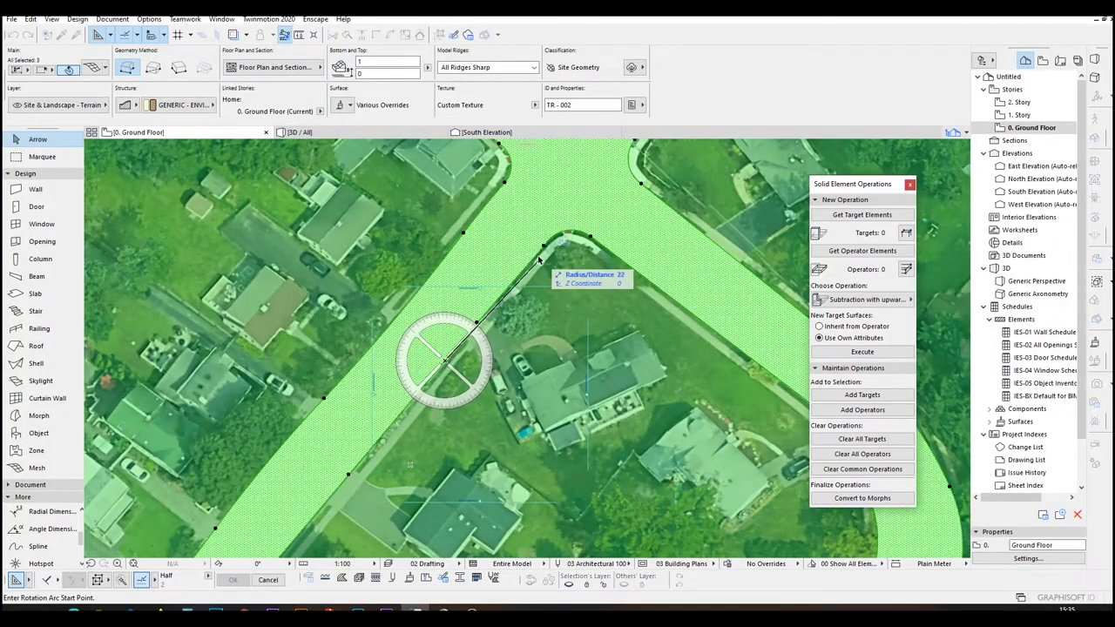
left_click(547, 270)
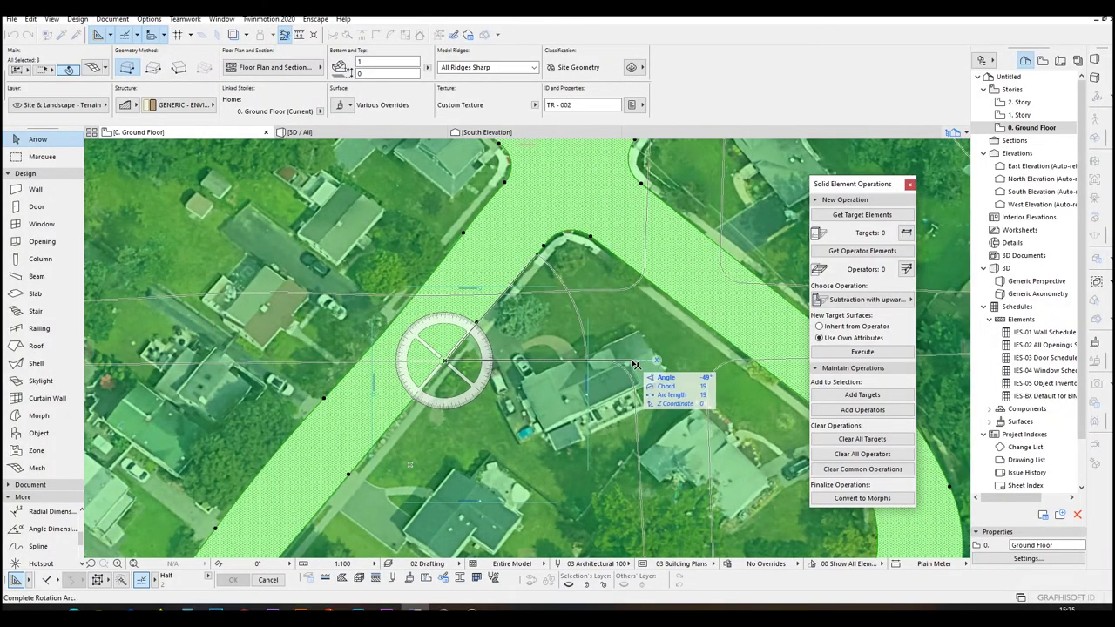
left_click(563, 366)
Step: Drag the rotated terrain and road meshes so the corner lot below the crossroads sits within the elevation markers, and deselect them
key("ctrl+d")
left_click(489, 415)
left_click(471, 322)
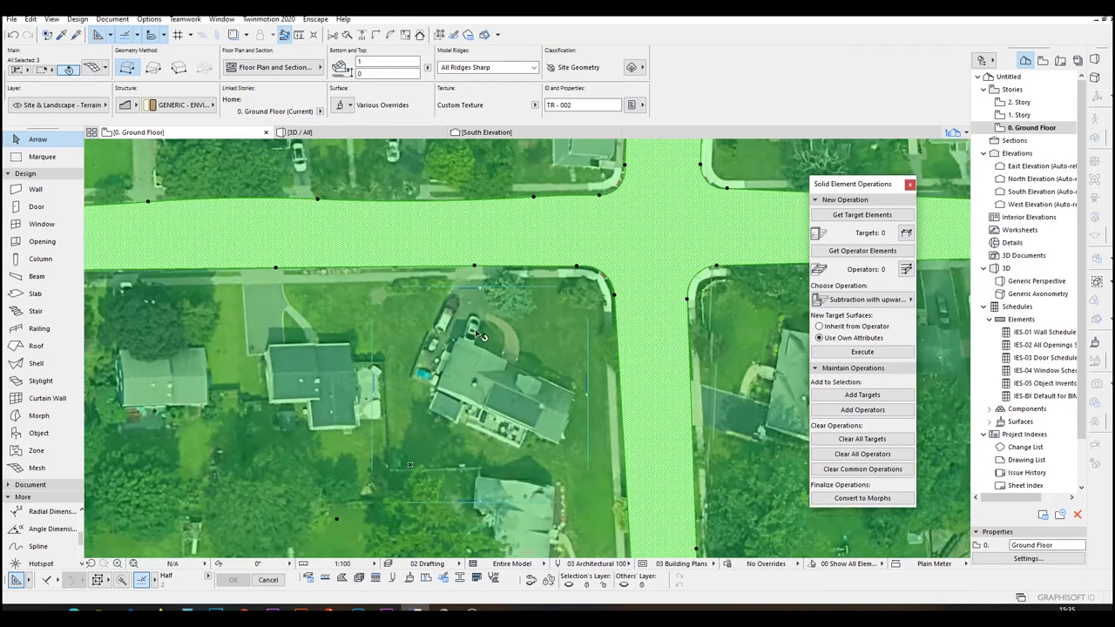
key("ctrl+d")
left_click(497, 348)
left_click(477, 347)
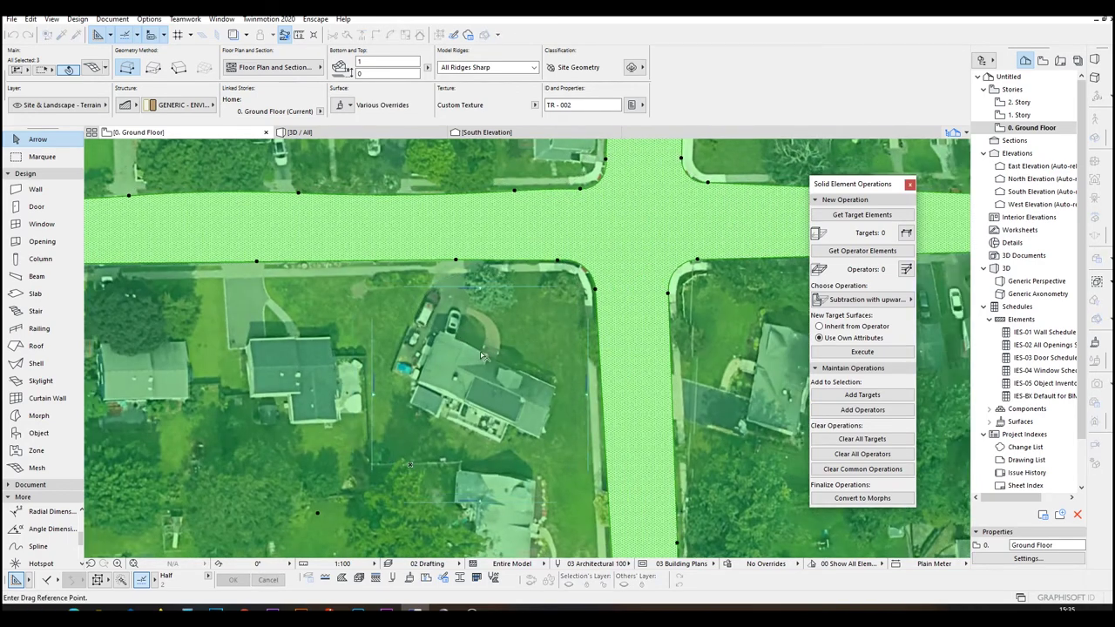
key("Escape")
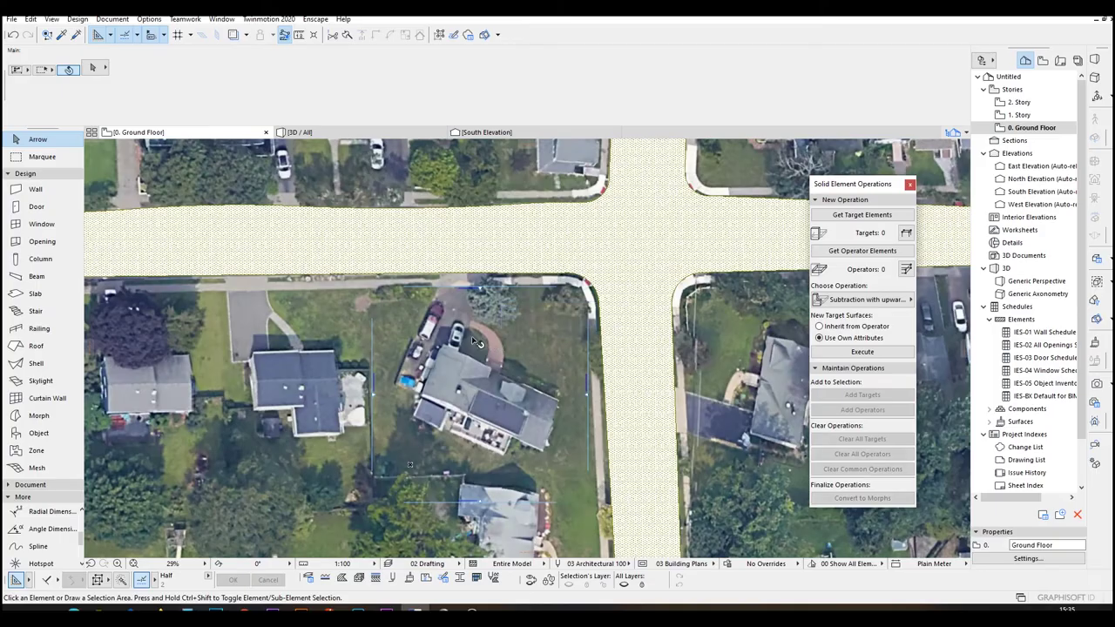
Step: Pick up the road mesh's settings for the Mesh tool and change the default top surface override to a grass surface
left_click(361, 275, "alt")
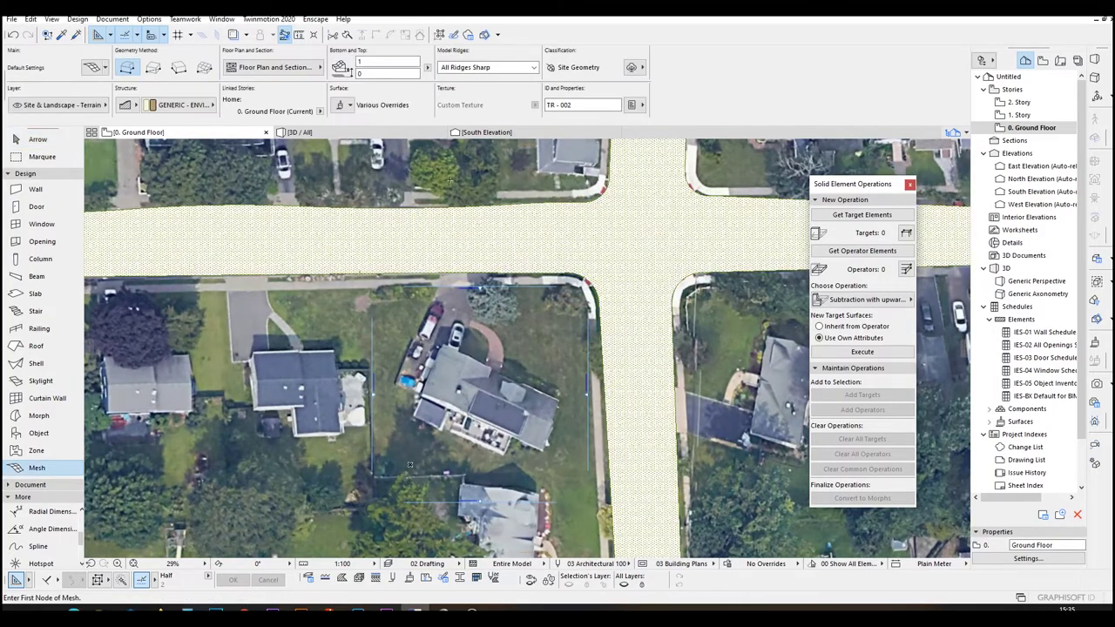
key("ctrl+t")
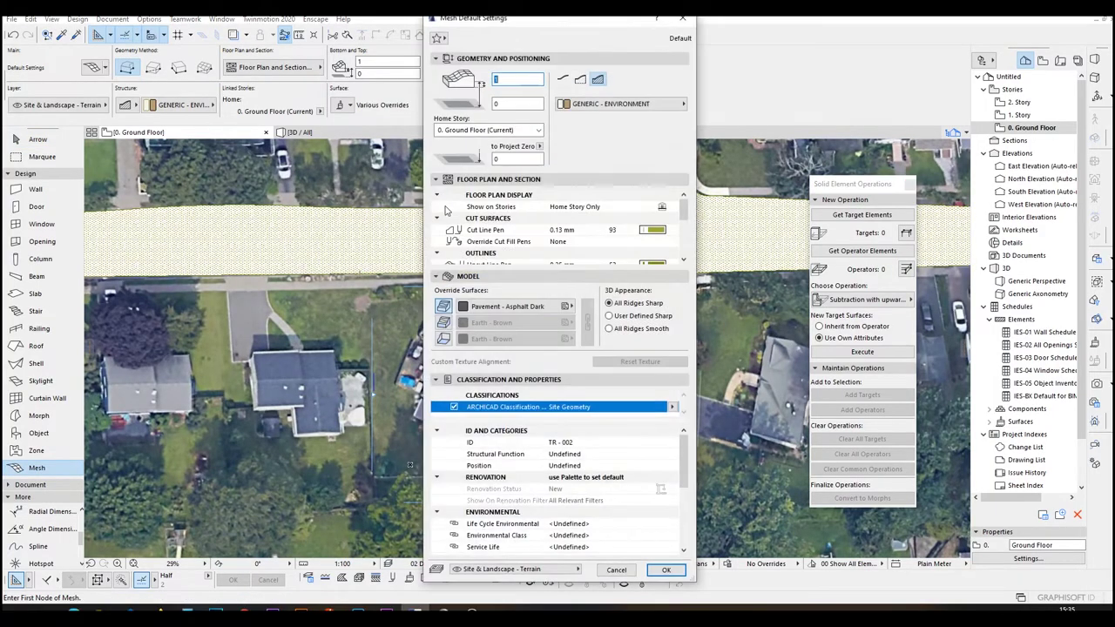
left_click(493, 308)
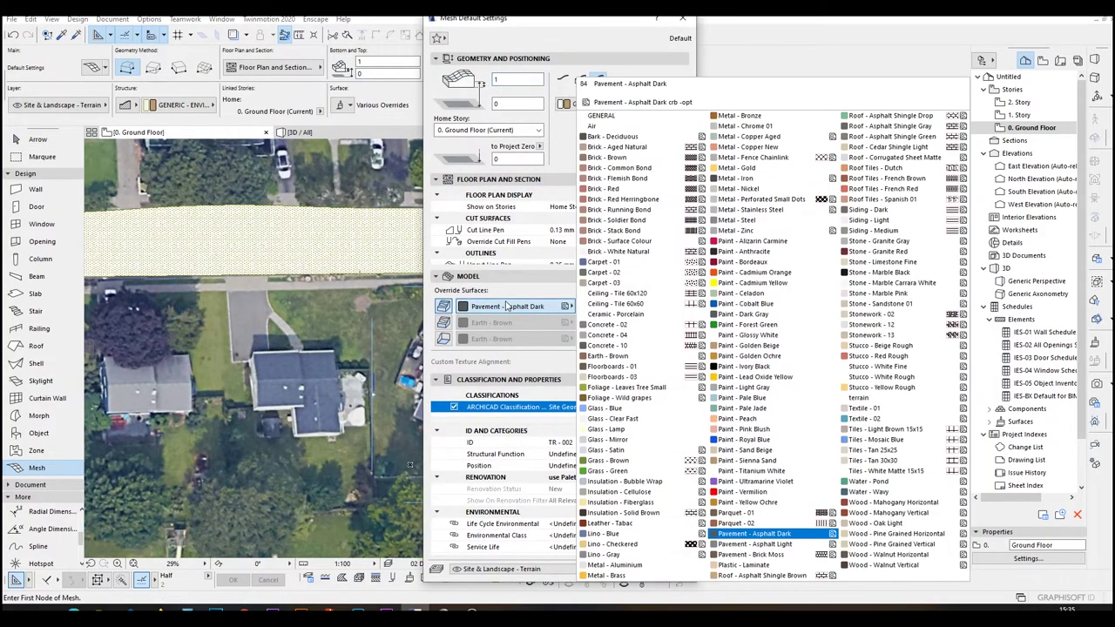
left_click(631, 461)
left_click(666, 570)
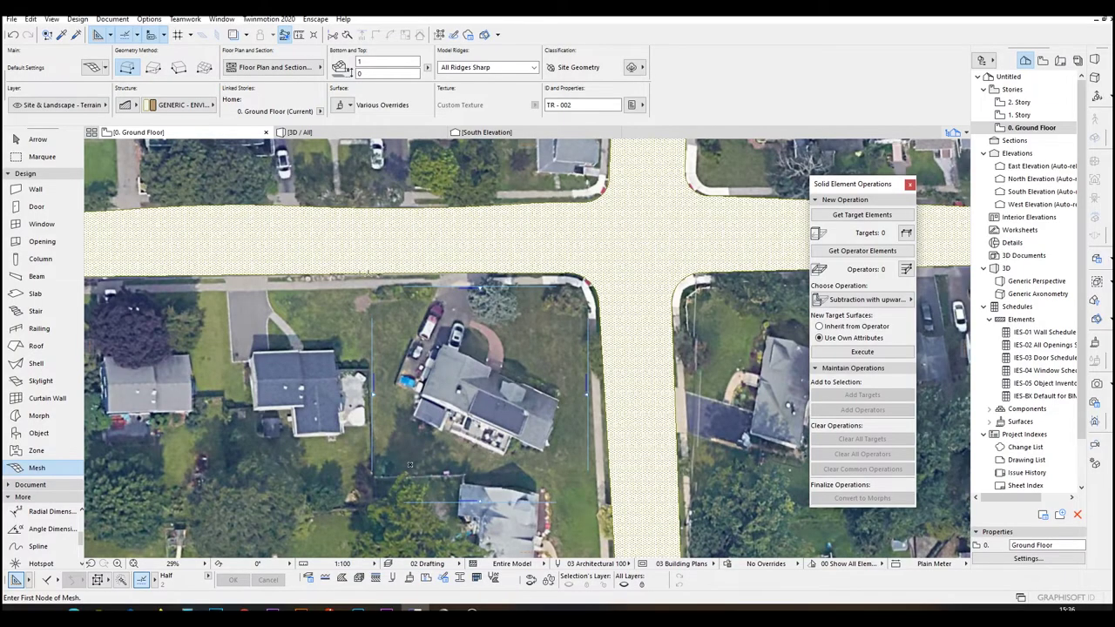
Step: Draw a triangular three-node mesh over the corner lot, from the main road's edge down to the back corner and across to the side road
left_click(369, 274)
middle_click_drag(377, 435, 354, 373)
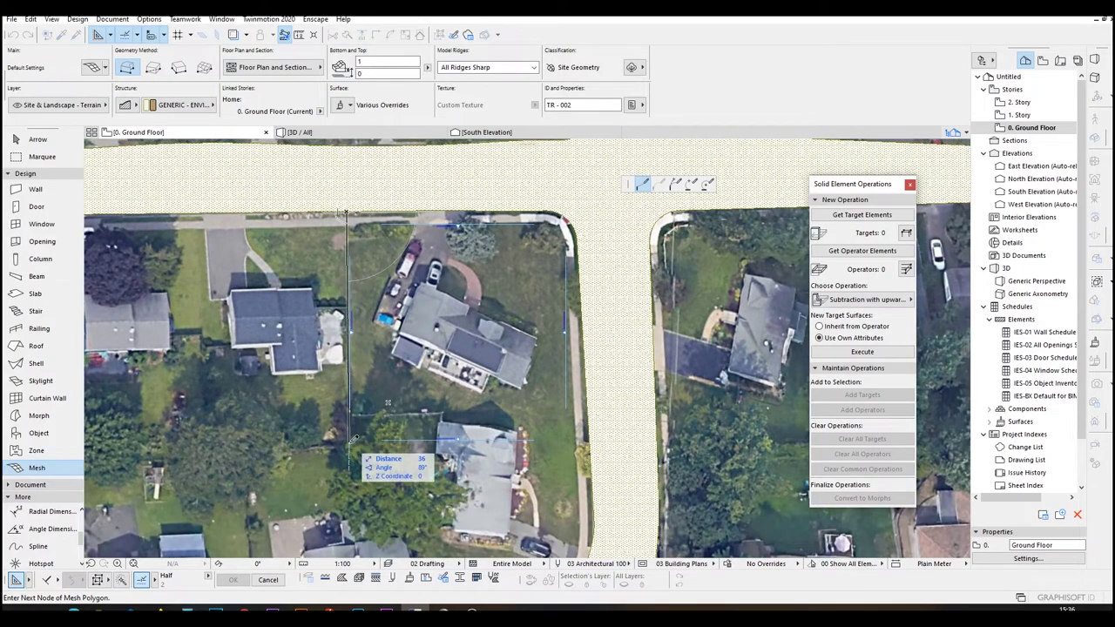
left_click(350, 441)
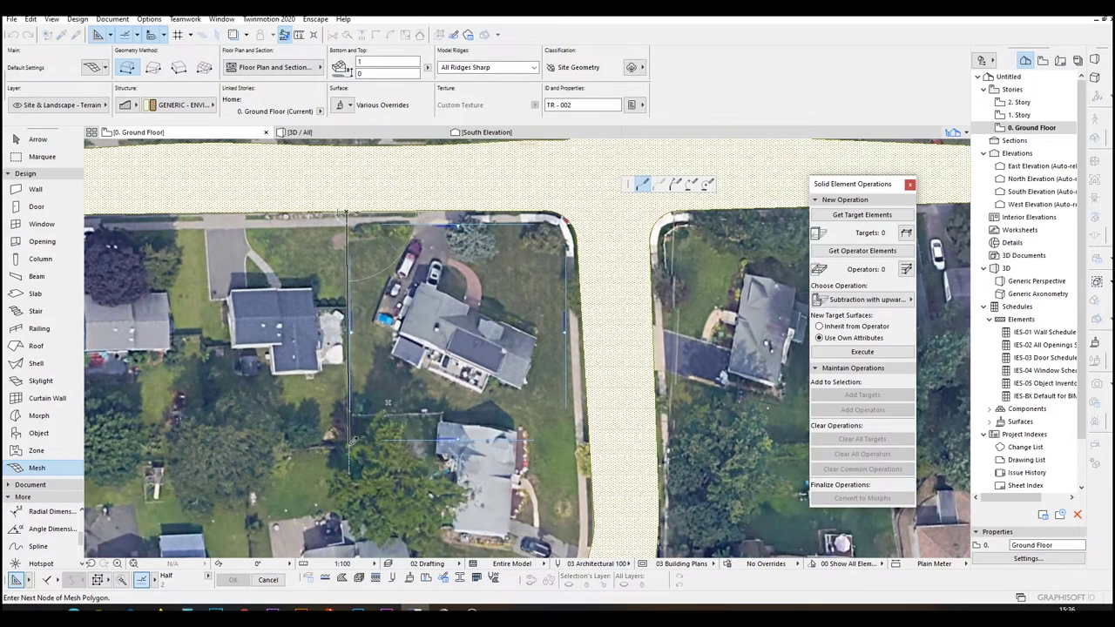
left_click(591, 438)
left_click(348, 212)
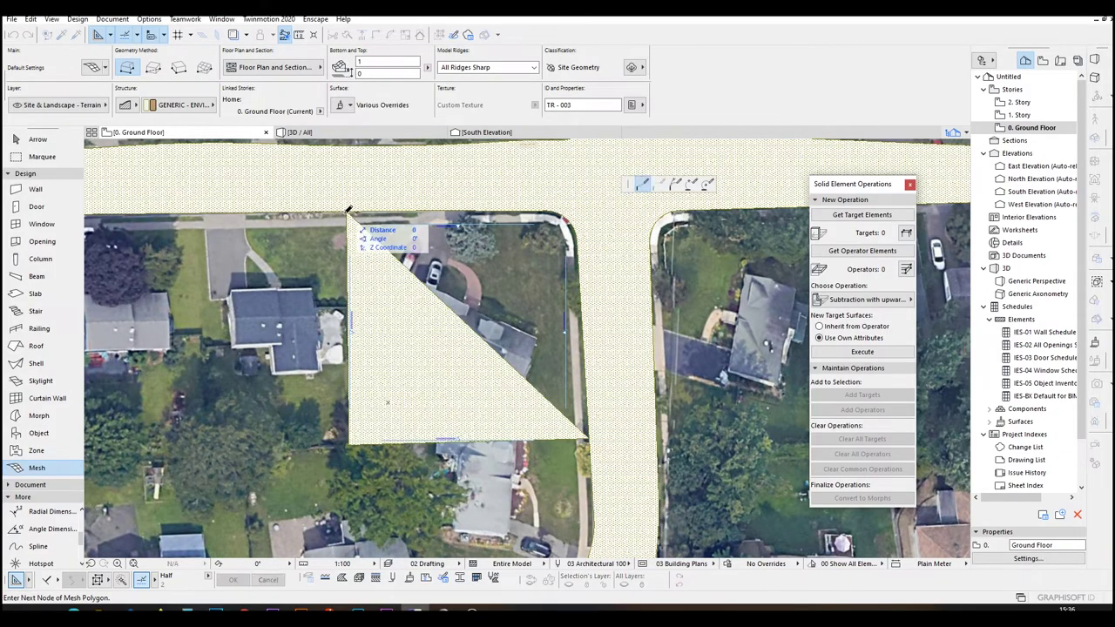
key("Escape")
key("Escape")
Step: Add the rest of the corner lot to the triangular mesh by tracing the curved road edge with the Magic Wand
double_click(352, 216)
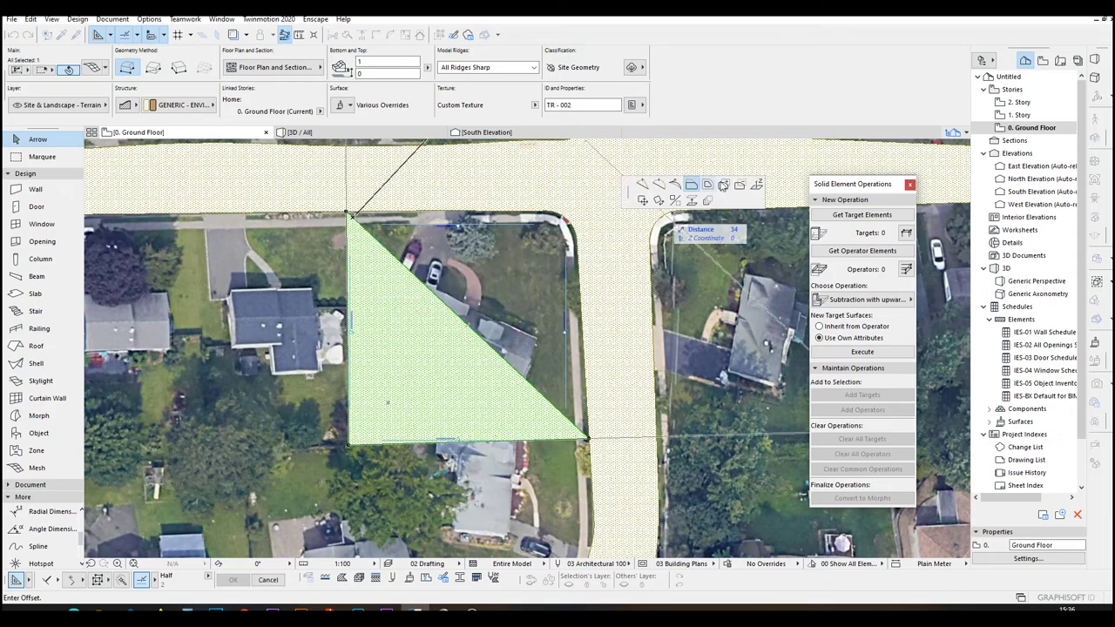
left_click(724, 185)
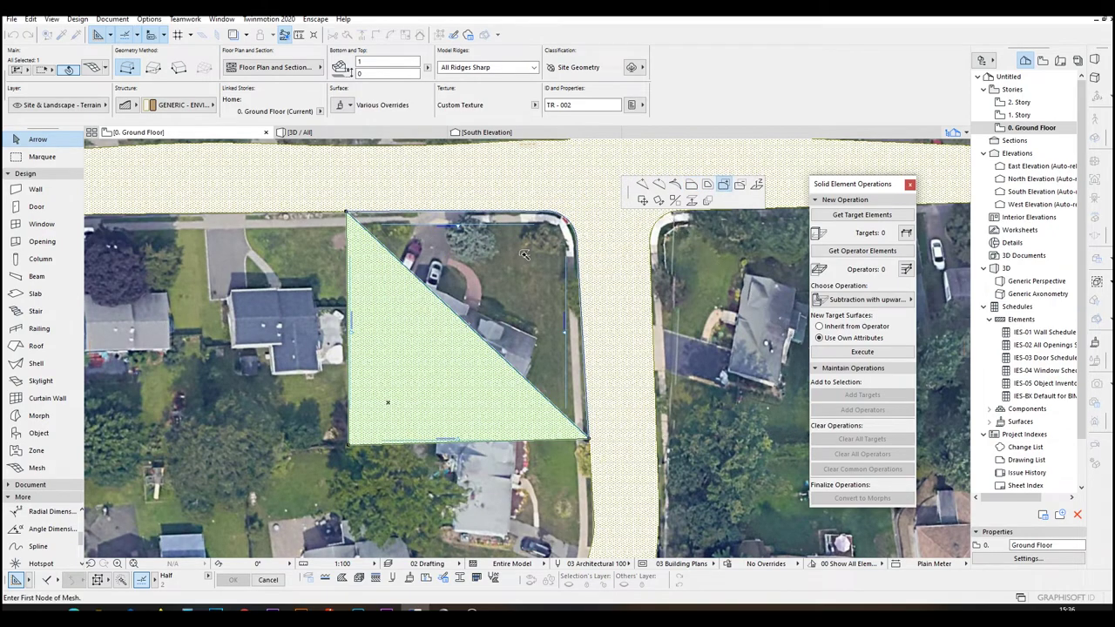
left_click(523, 253)
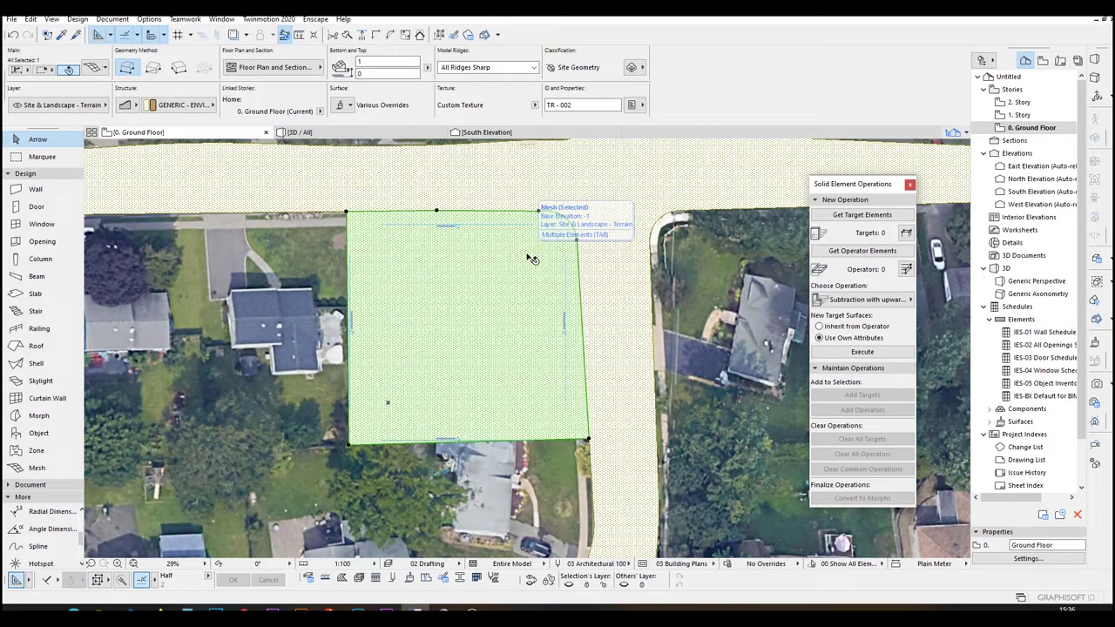
Step: Turn off the cover fills of the corner lot mesh and the road mesh together, and deselect them
left_click(501, 190, "shift")
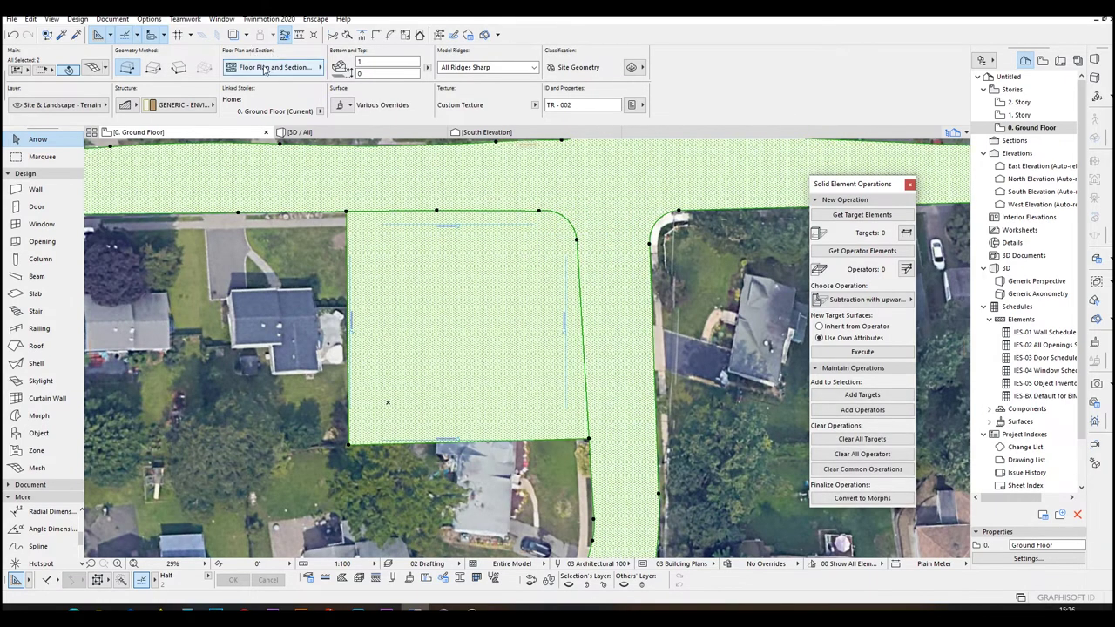
left_click(270, 68)
left_click(518, 182)
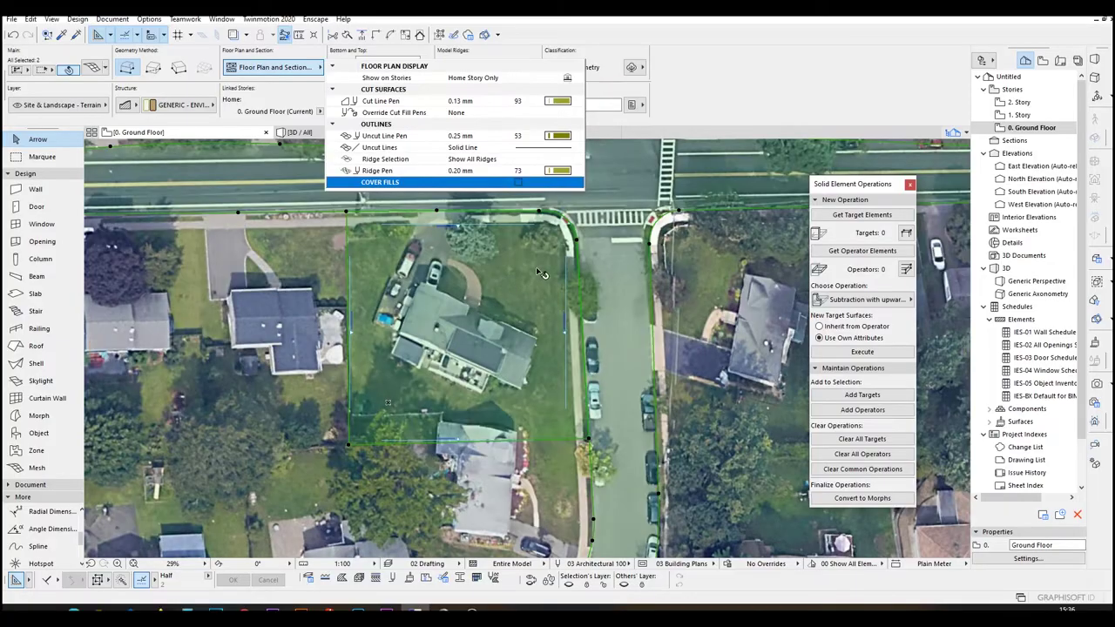
left_click(342, 370)
left_click(342, 373)
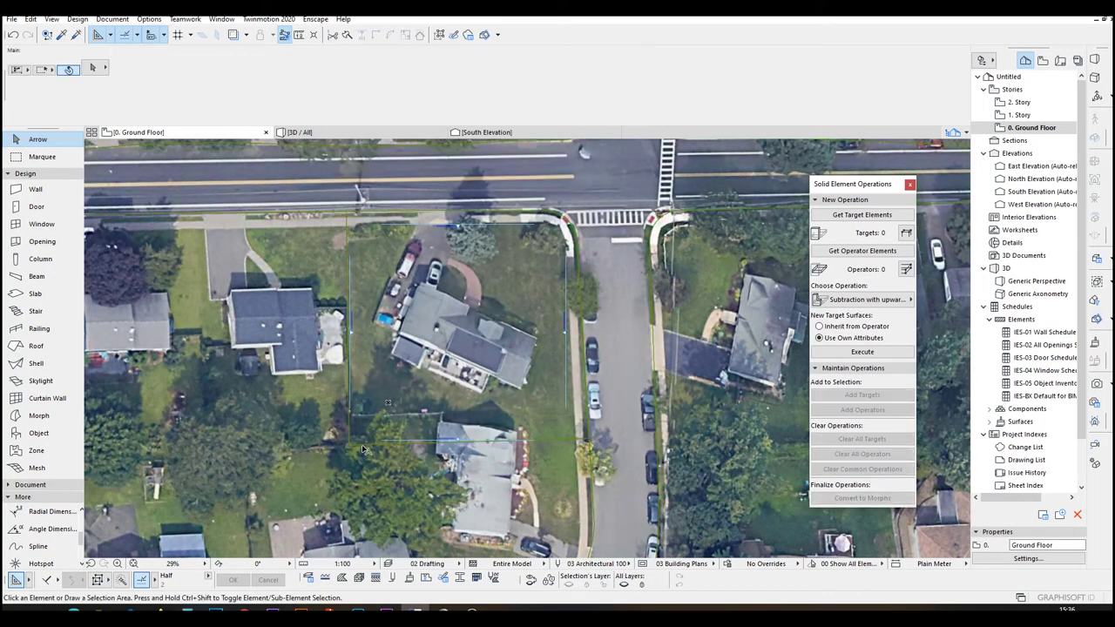
Step: Turn on the cover fill for the corner lot mesh alone, set it to the Background fill, and deselect it
left_click(362, 445)
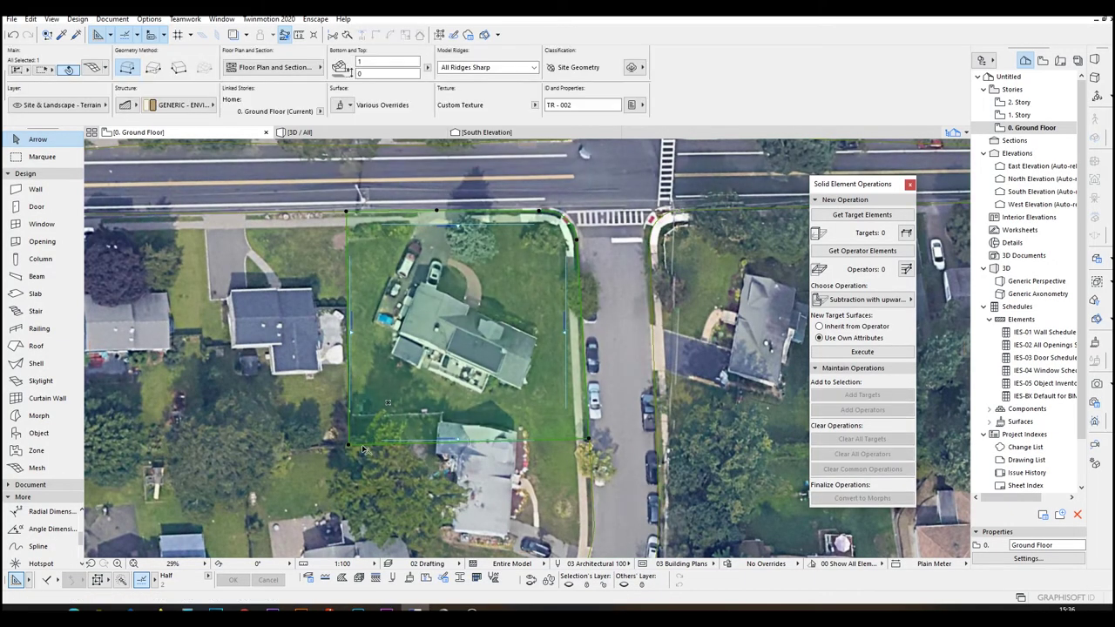
left_click(285, 76)
left_click(518, 183)
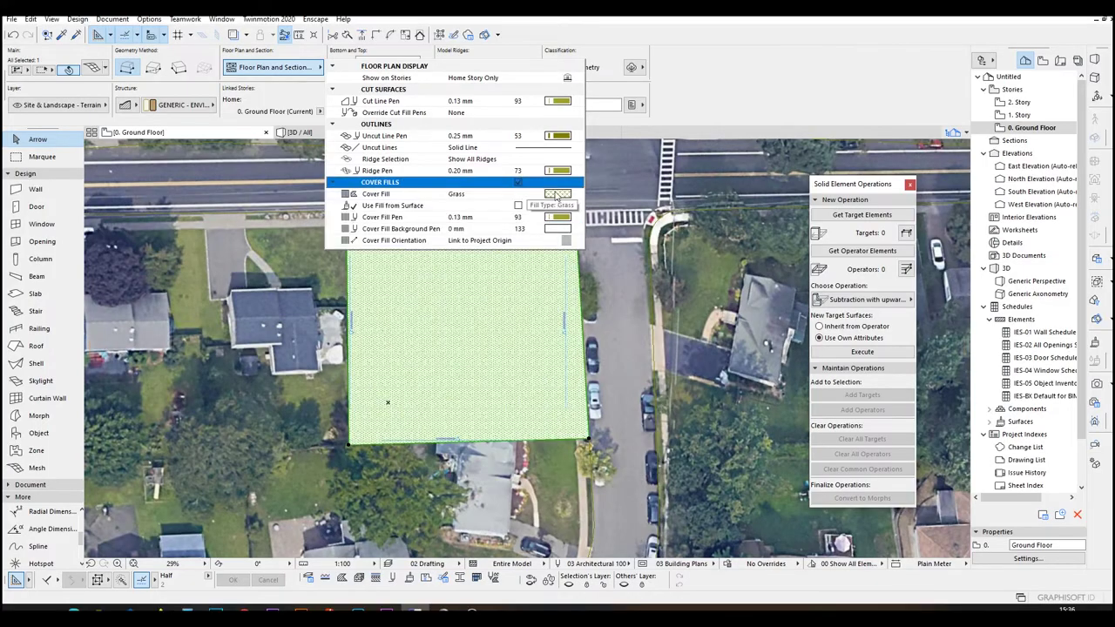
left_click(557, 195)
left_click(602, 182)
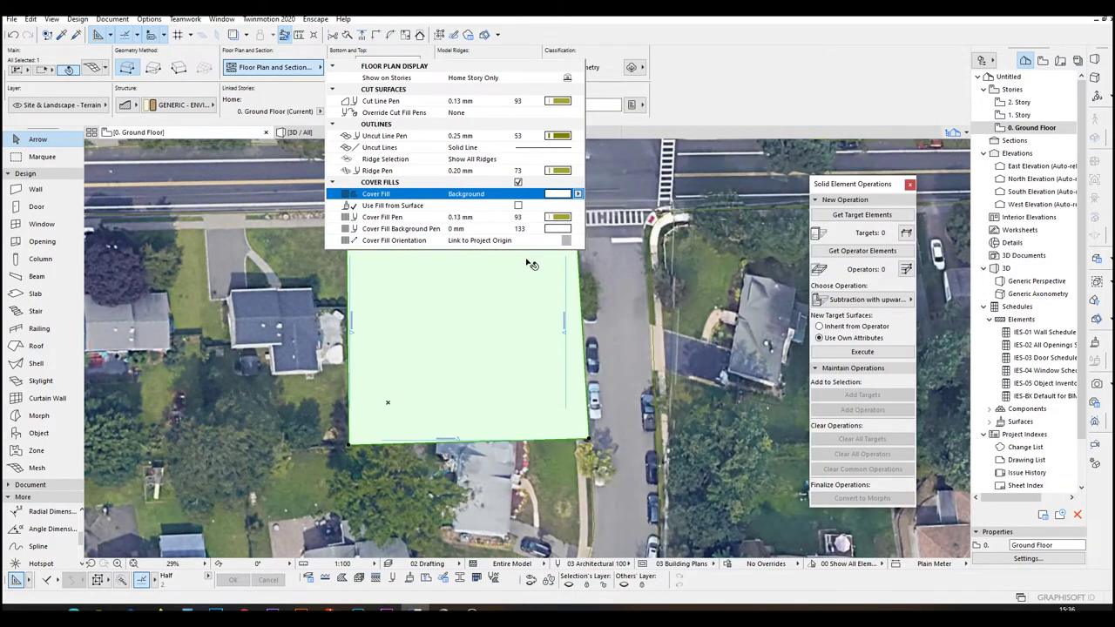
key("Escape")
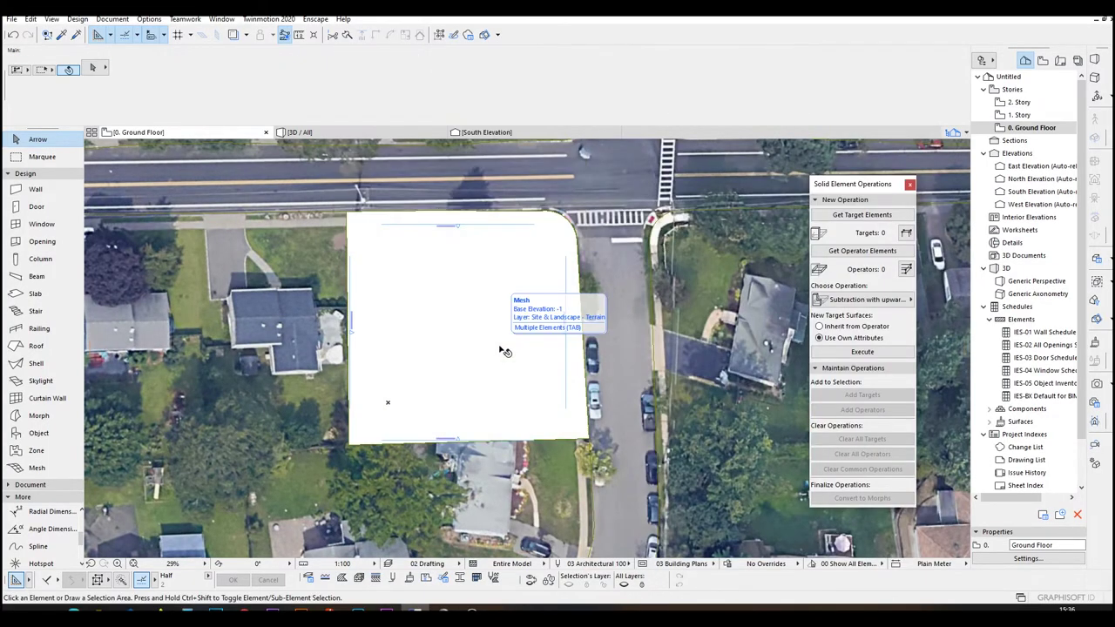
scroll(501, 351, "down", 2)
scroll(494, 348, "up", 2)
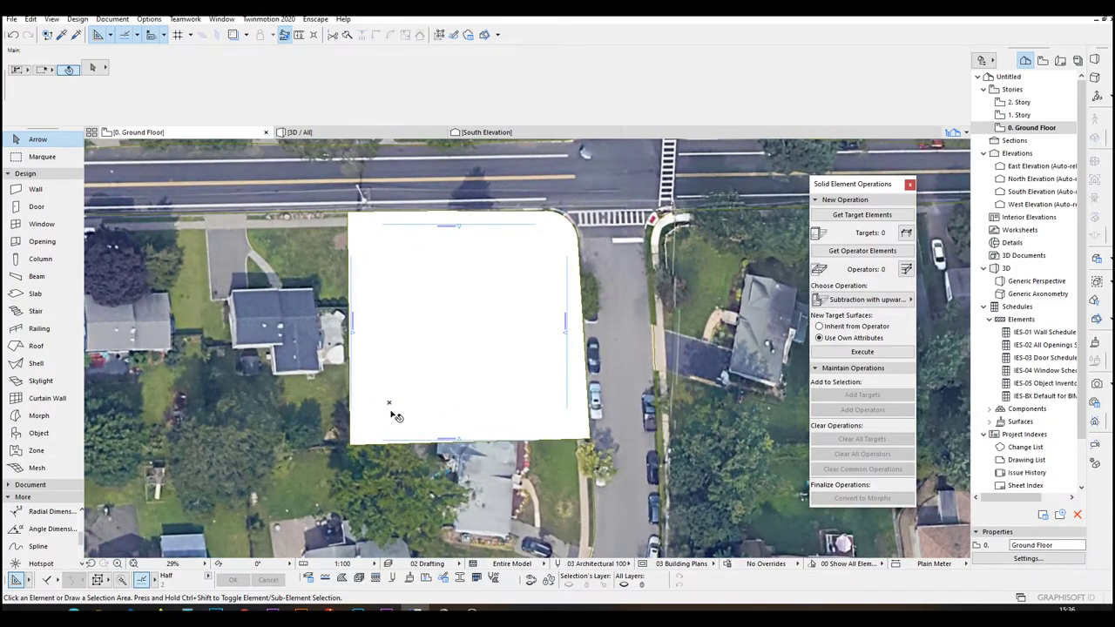
Step: Subtract the corner lot mesh from the terrain mesh using Subtraction with upward extrusion, and check the lot in the 3D view
left_click(495, 329)
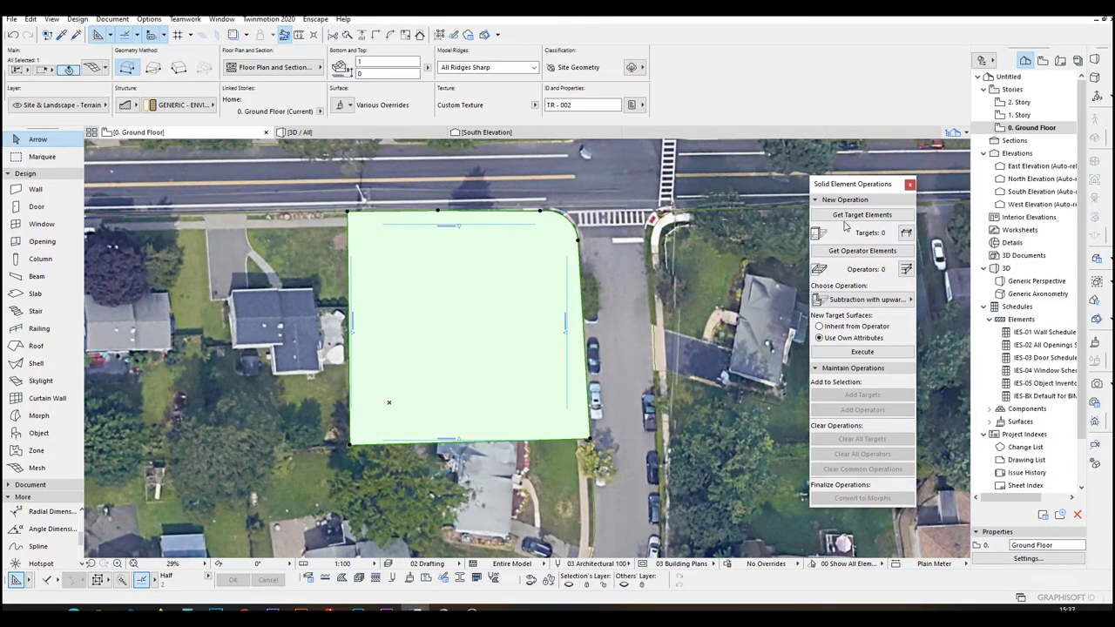
left_click(703, 286)
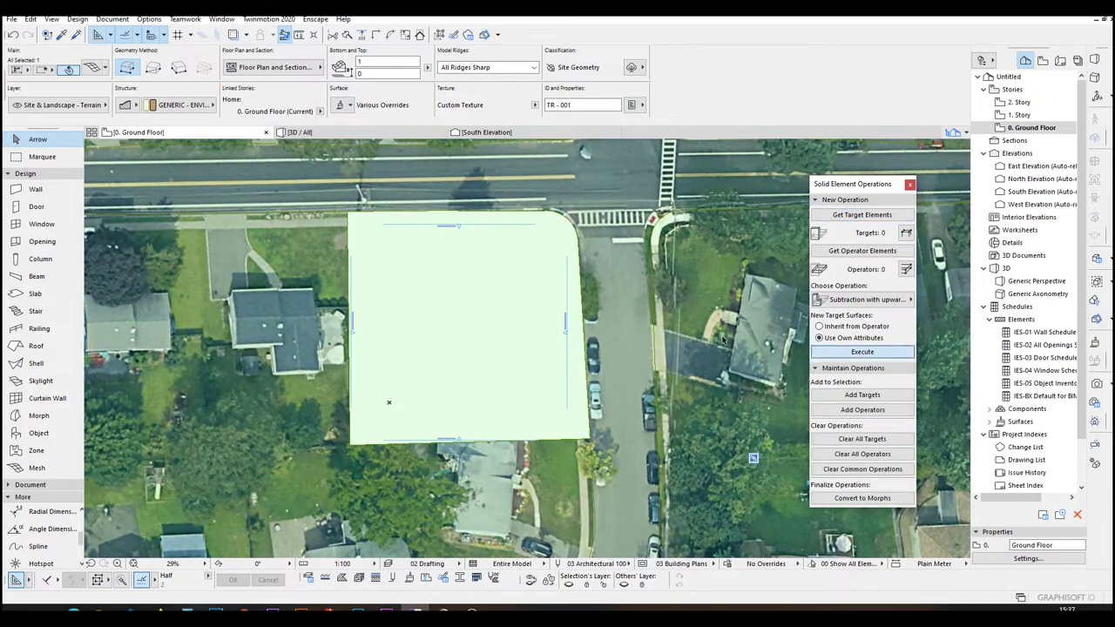
key("Escape")
key("F3")
middle_click_drag(607, 322, 680, 324, "shift")
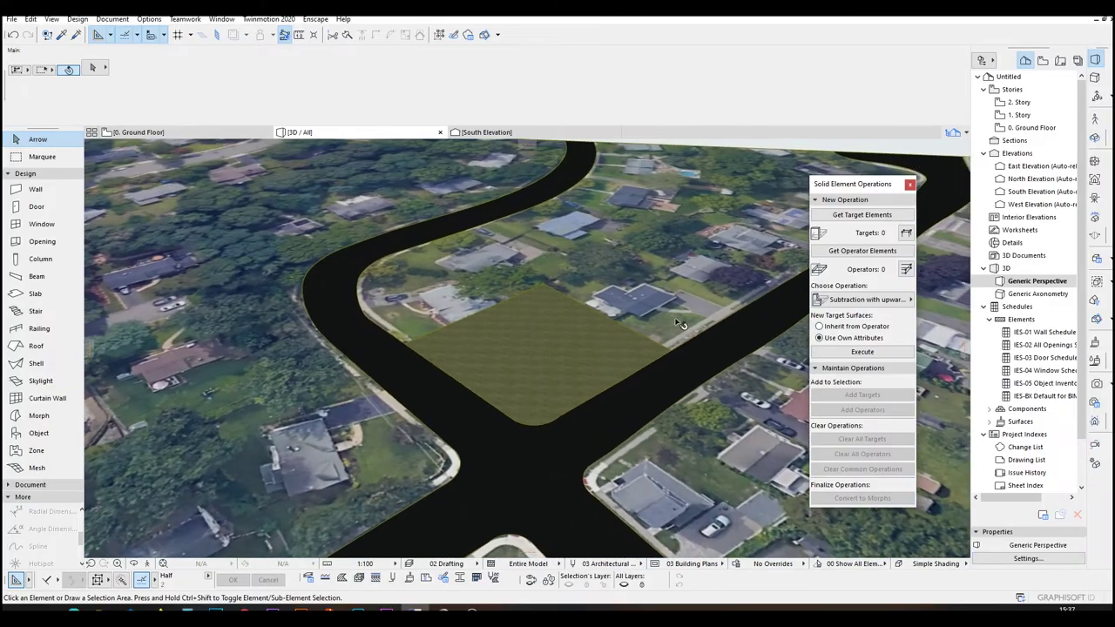
middle_click_drag(544, 300, 662, 325, "shift")
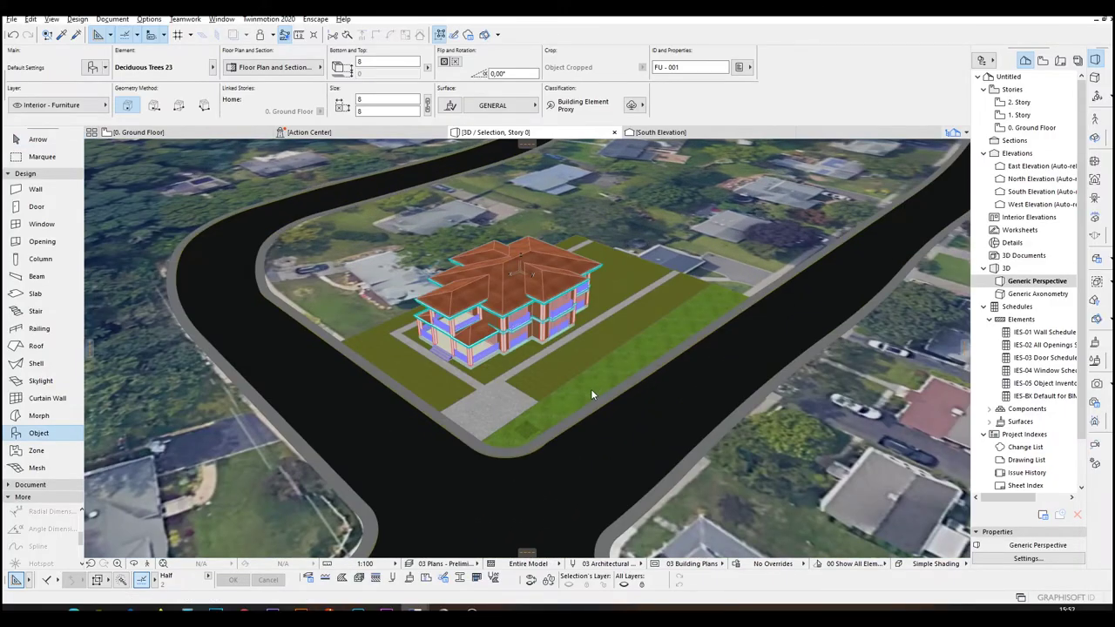
Step: Place Deciduous Trees 23 objects, size 8, along the lot's grass strip and on both sides of the adjoining roads
left_click(590, 388)
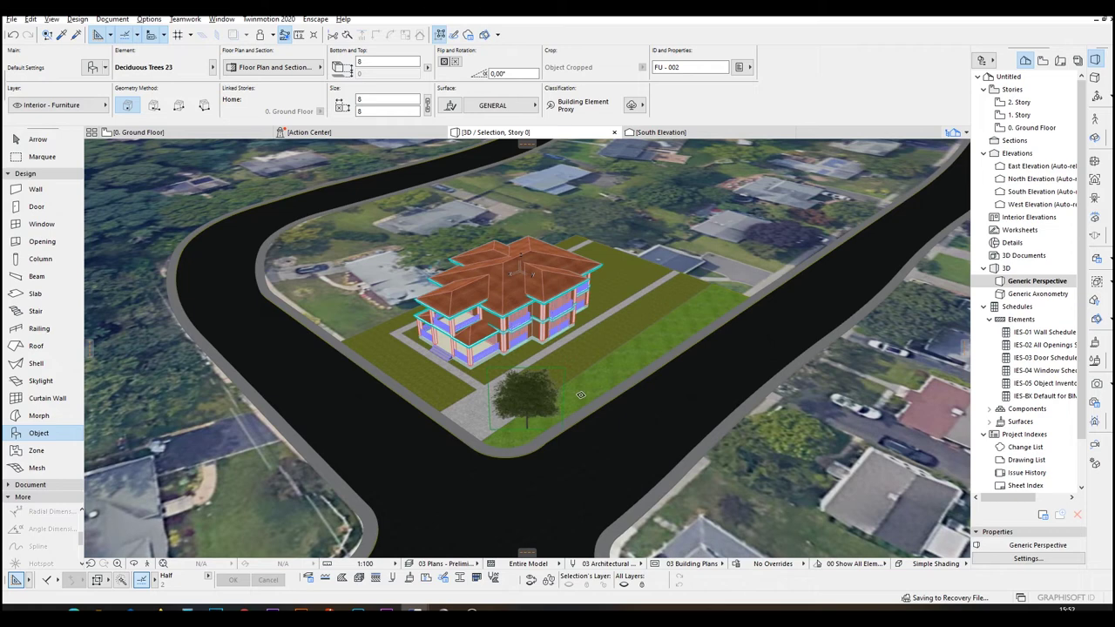
left_click(677, 330)
left_click(693, 301)
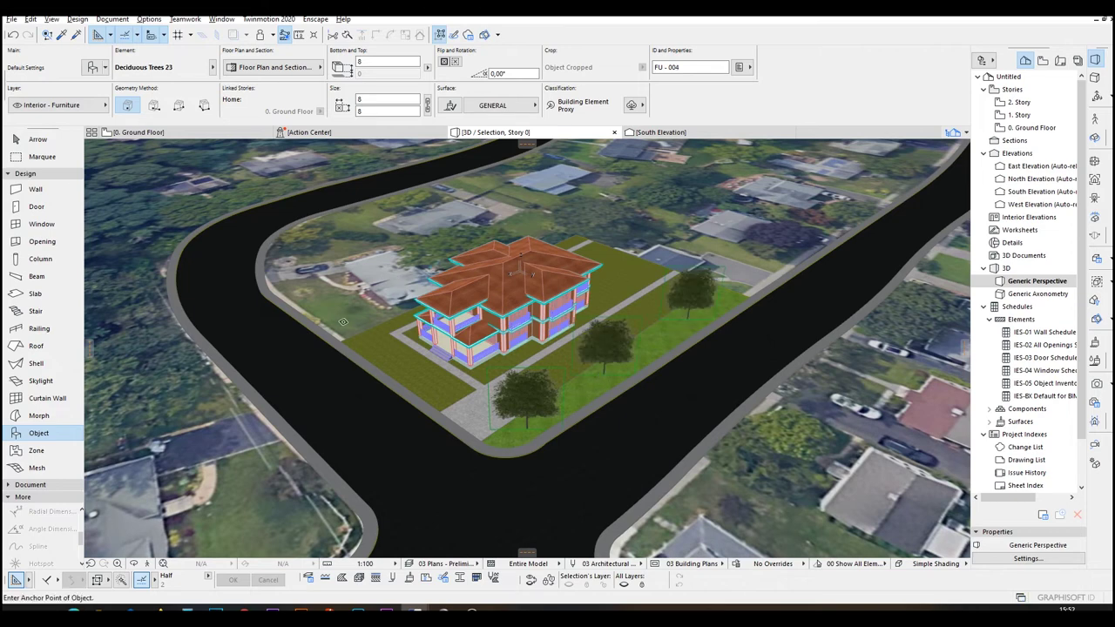
left_click(346, 314)
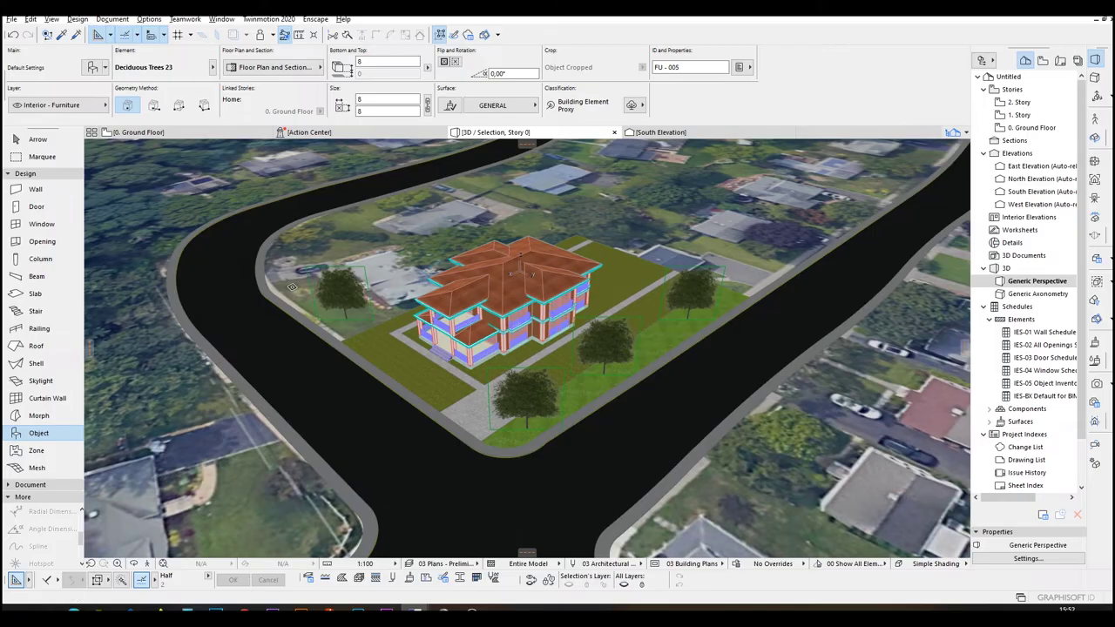
left_click(290, 283)
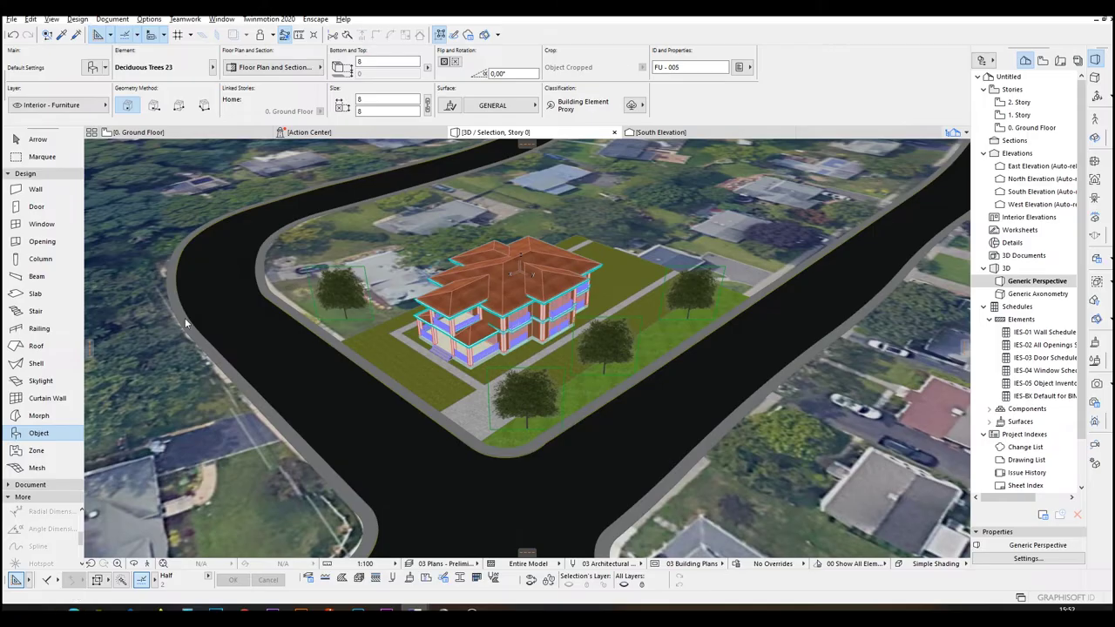
left_click(225, 397)
left_click(294, 494)
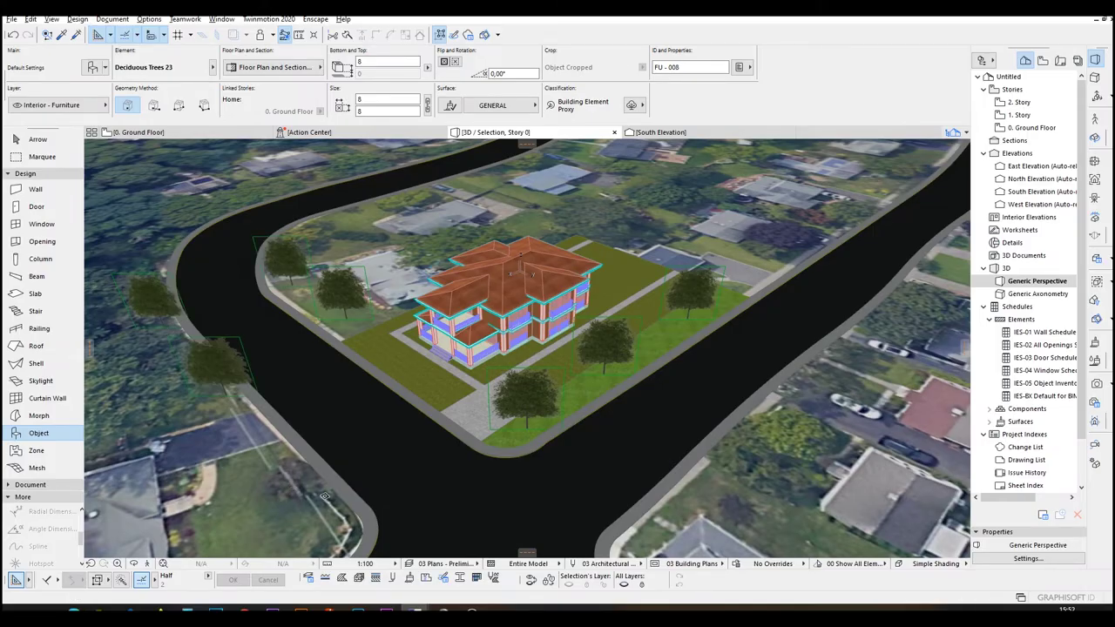
left_click(732, 461)
left_click(773, 412)
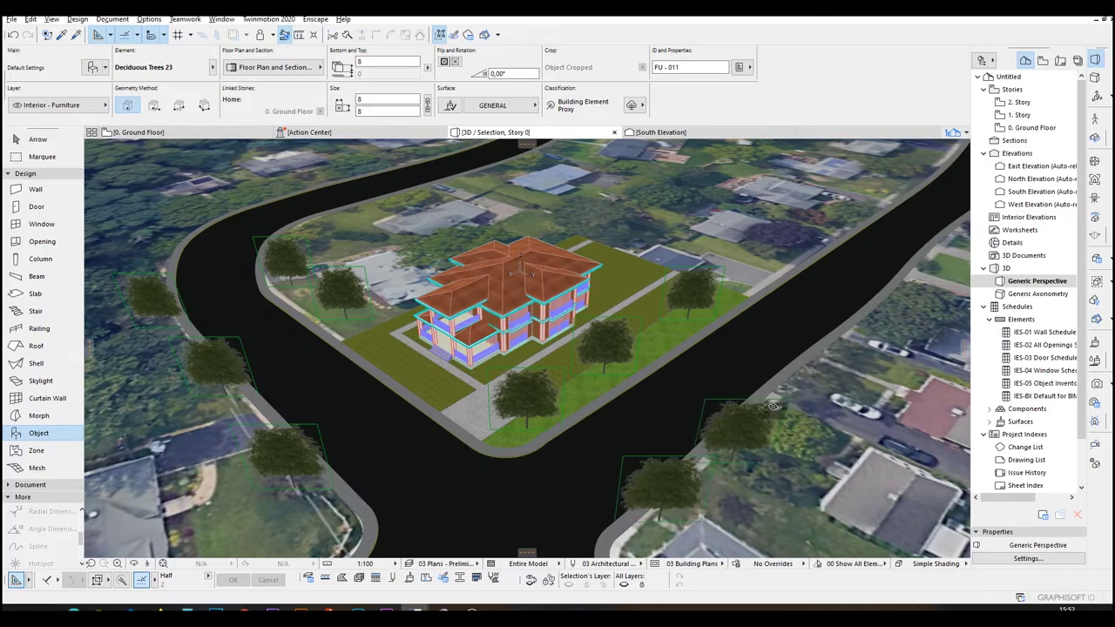
left_click(825, 353)
key("Escape")
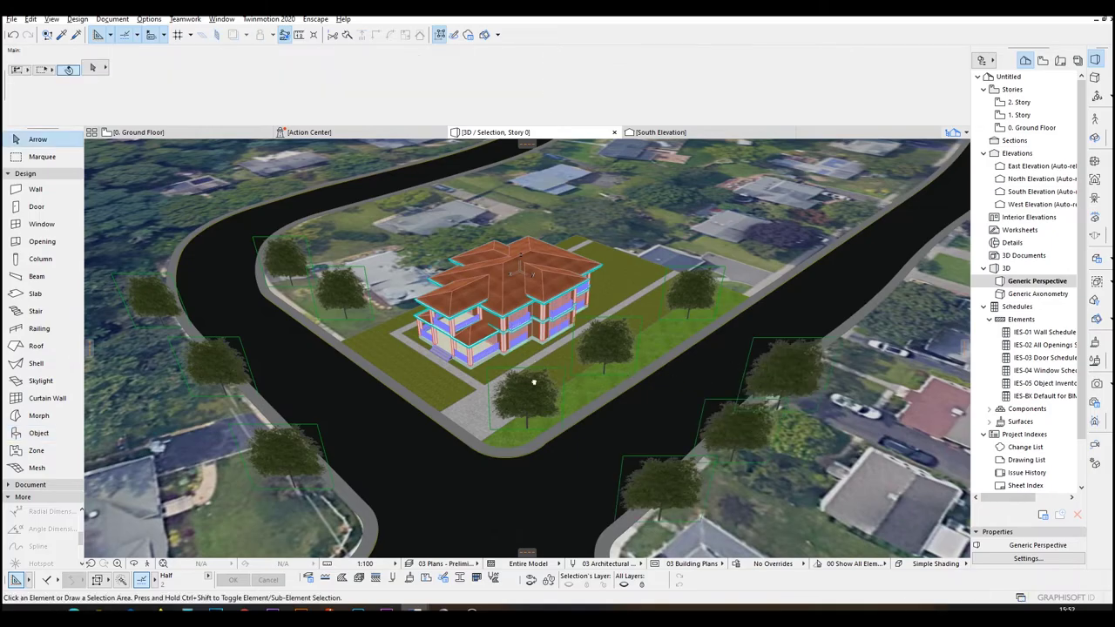
Step: Turn off Show Contours in the Simple Shading 3D style, and inspect the house and surrounding site from several sides
middle_click_drag(535, 382, 576, 366, "shift")
right_click(547, 135)
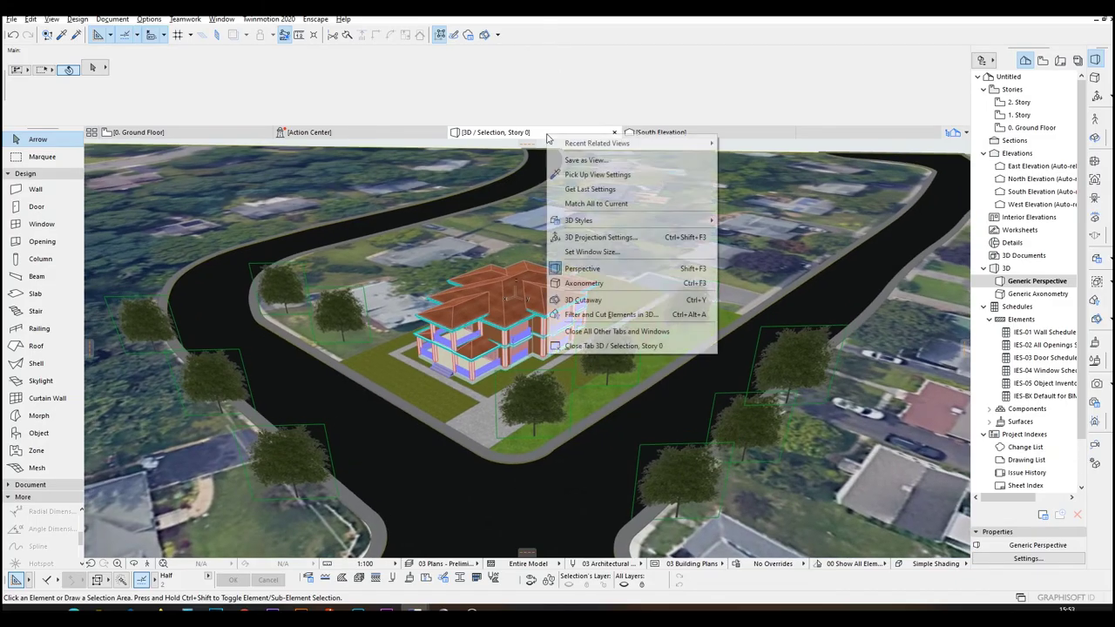
mouse_move(627, 221)
left_click(767, 221)
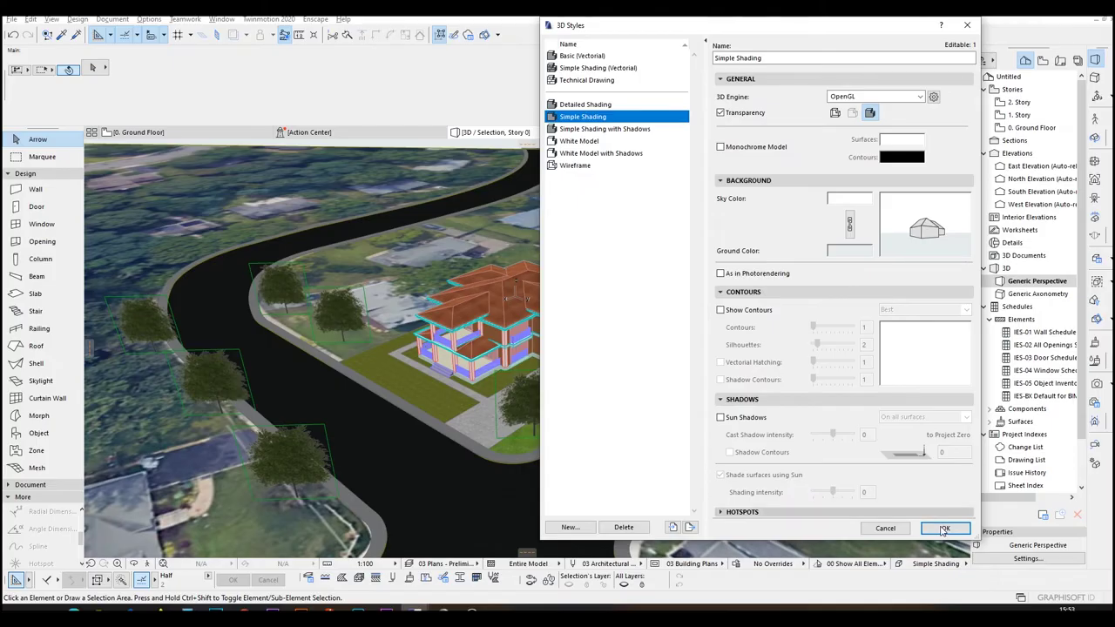
left_click(945, 528)
middle_click_drag(322, 411, 636, 363, "shift")
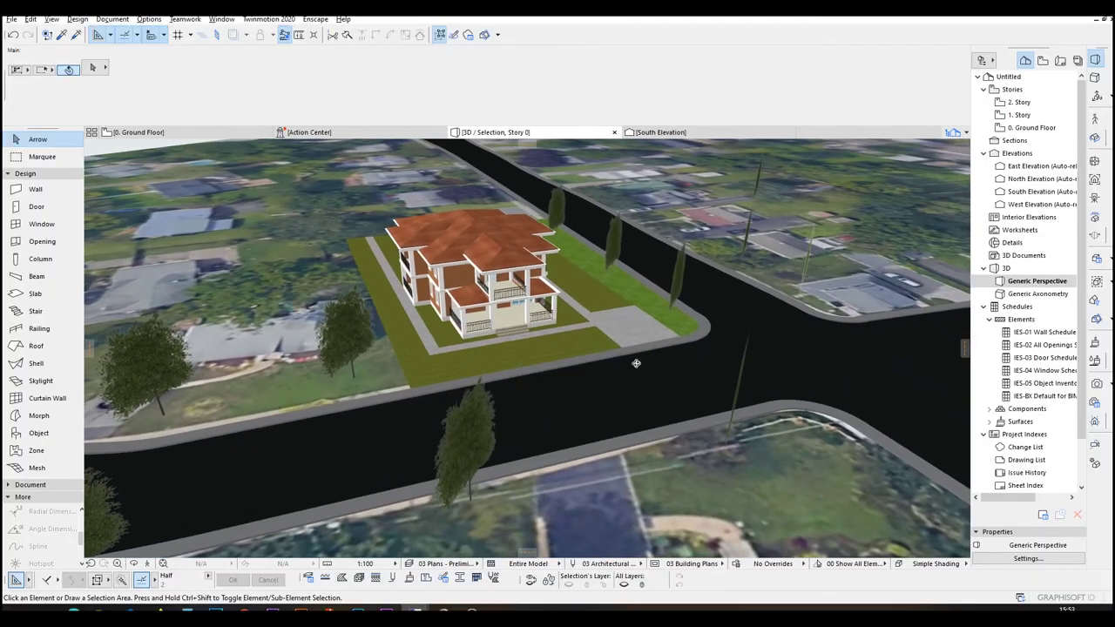
middle_click_drag(357, 328, 321, 292, "shift")
scroll(349, 301, "down", 4)
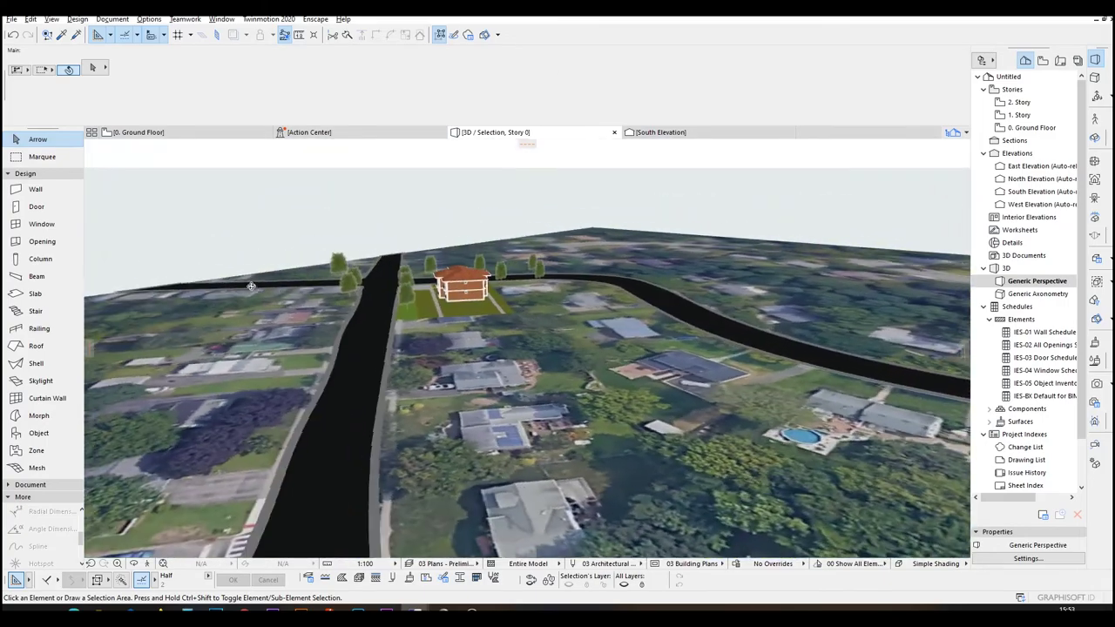